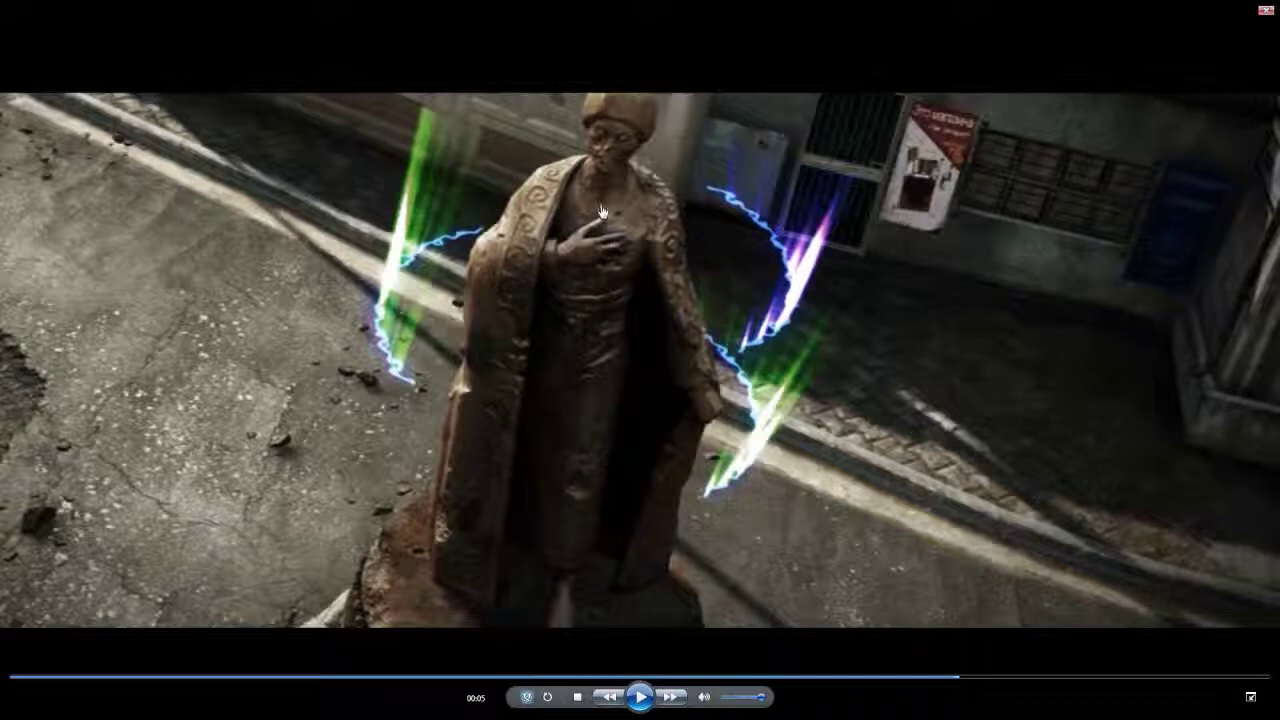
- Close the video preview and the desktop folder window, and switch to After Effects
left_click(1266, 10)
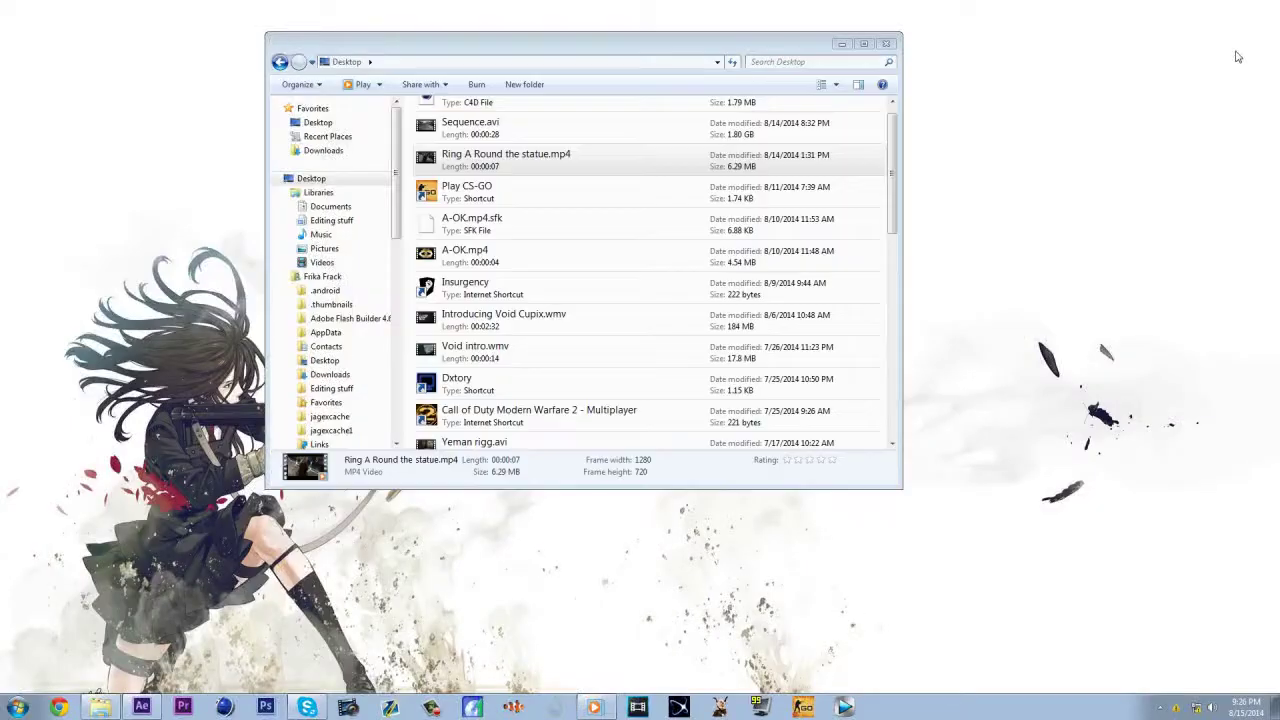
left_click(885, 43)
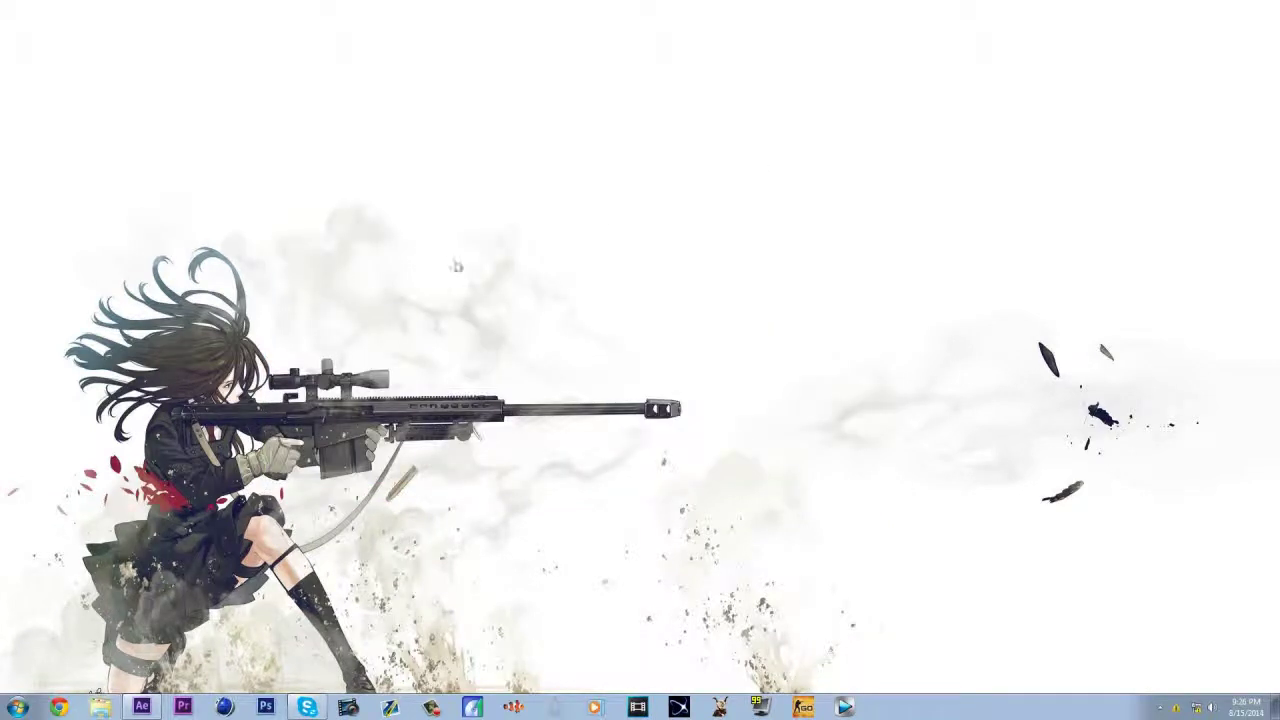
left_click(141, 707)
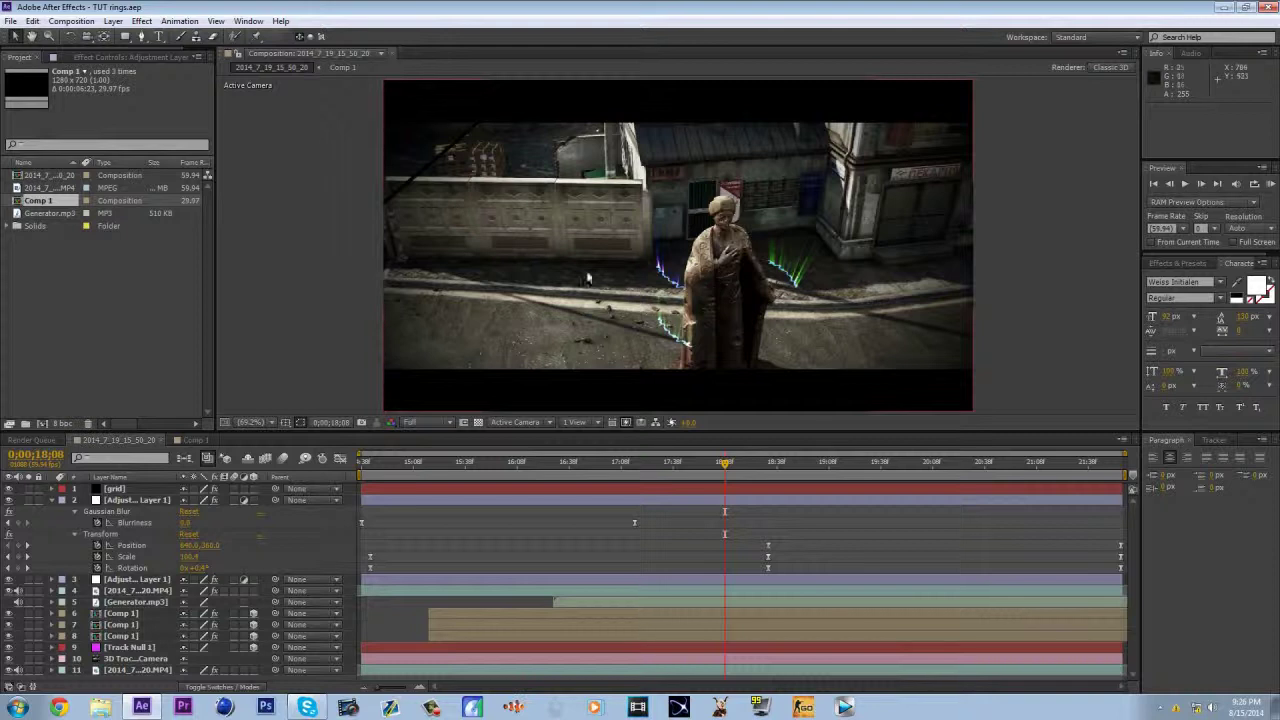
- Scrub through the finished statue composition at several points, and examine the ring animation in Comp 1
left_click(731, 465)
left_click(788, 466)
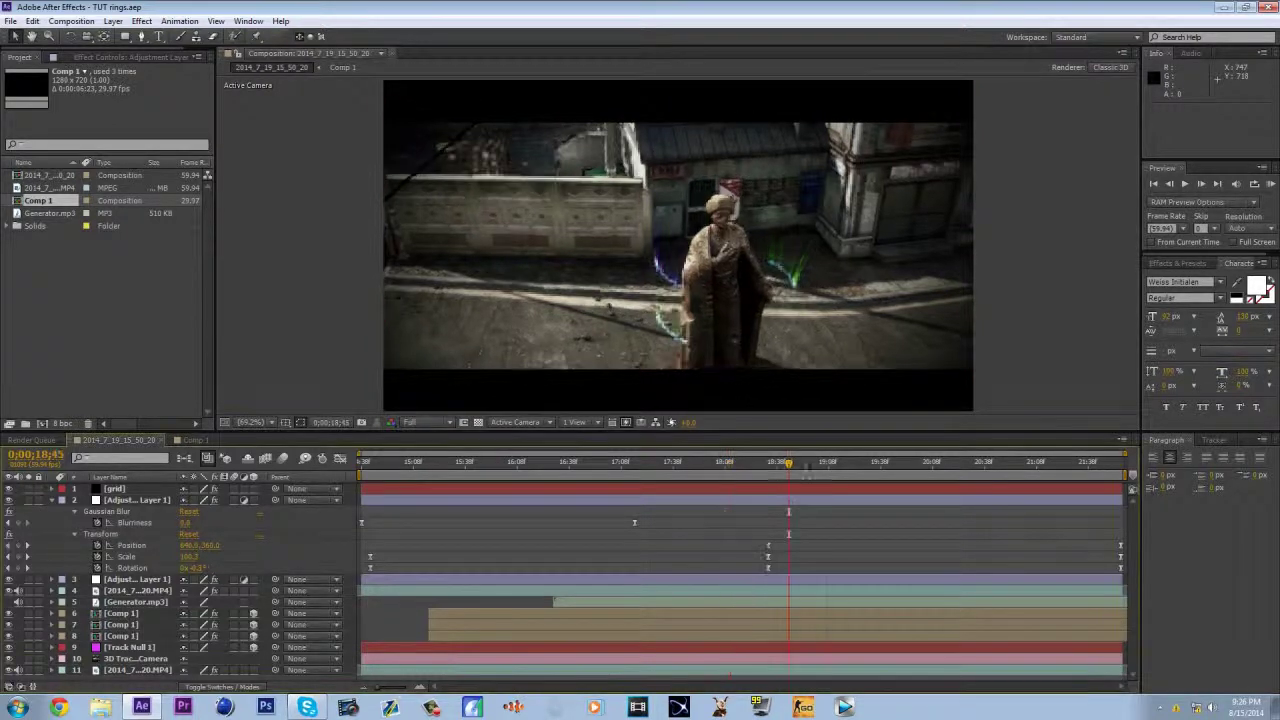
left_click(985, 468)
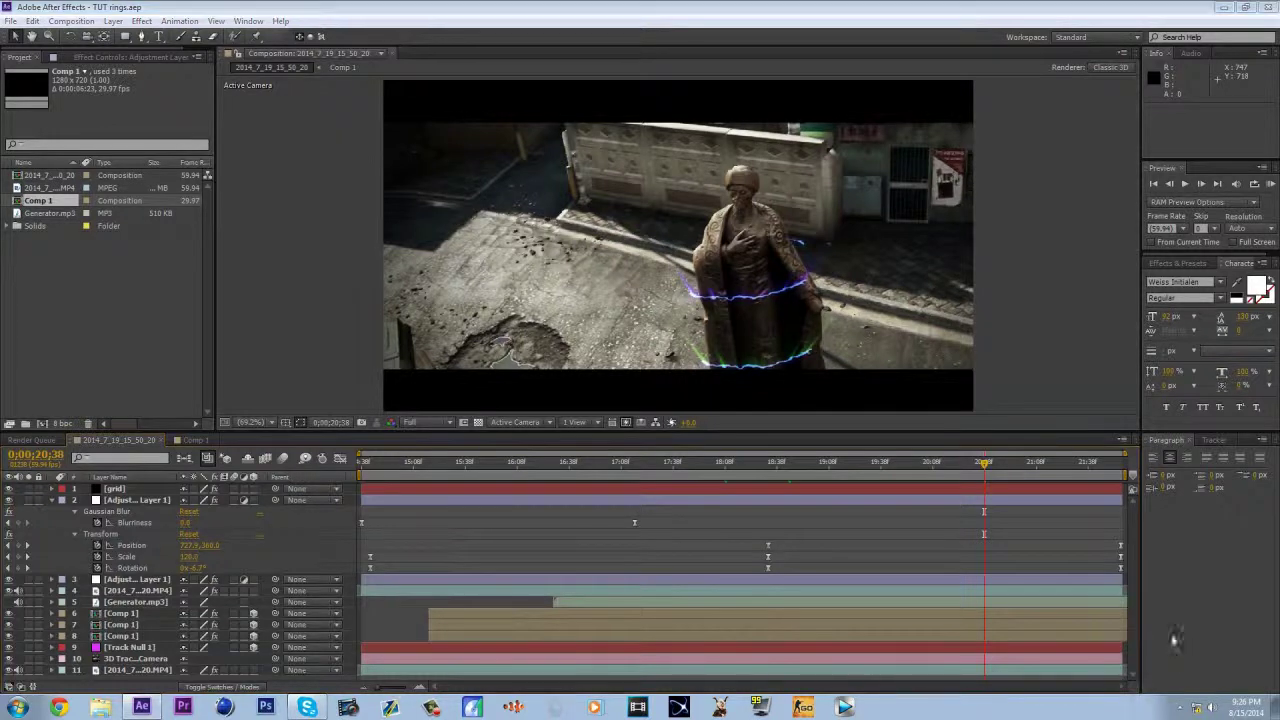
left_click(1088, 466)
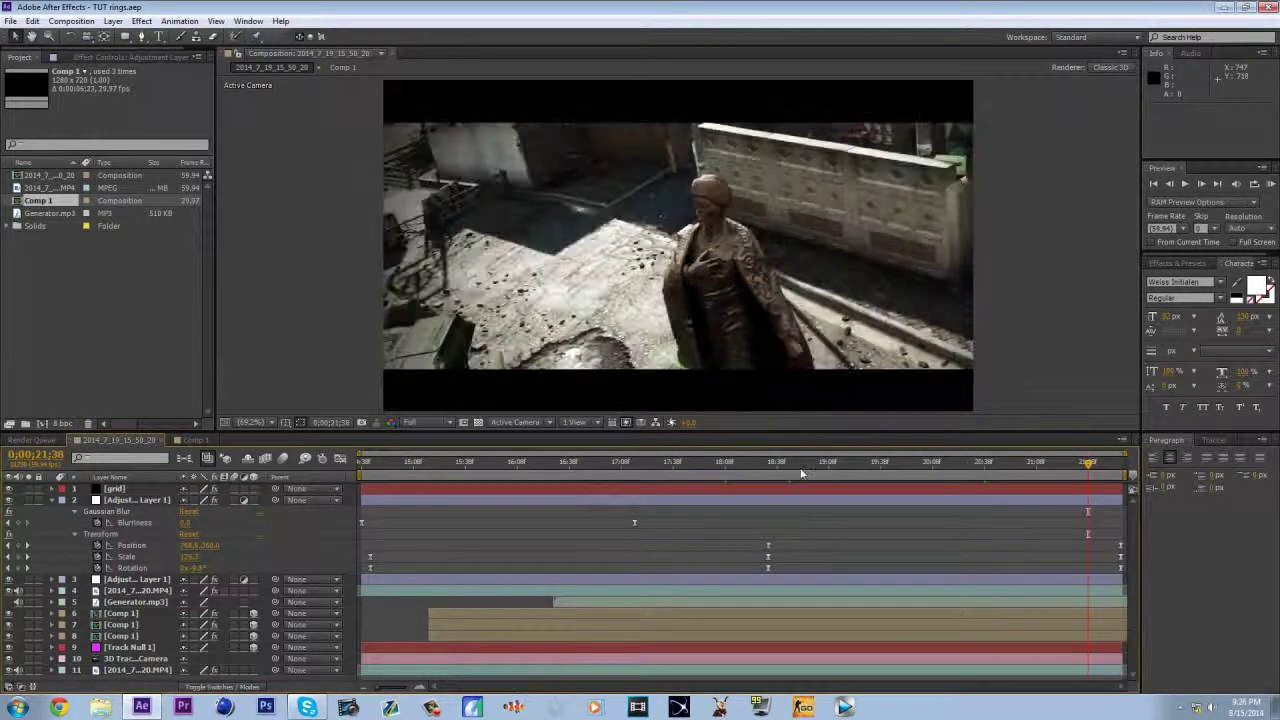
left_click(690, 468)
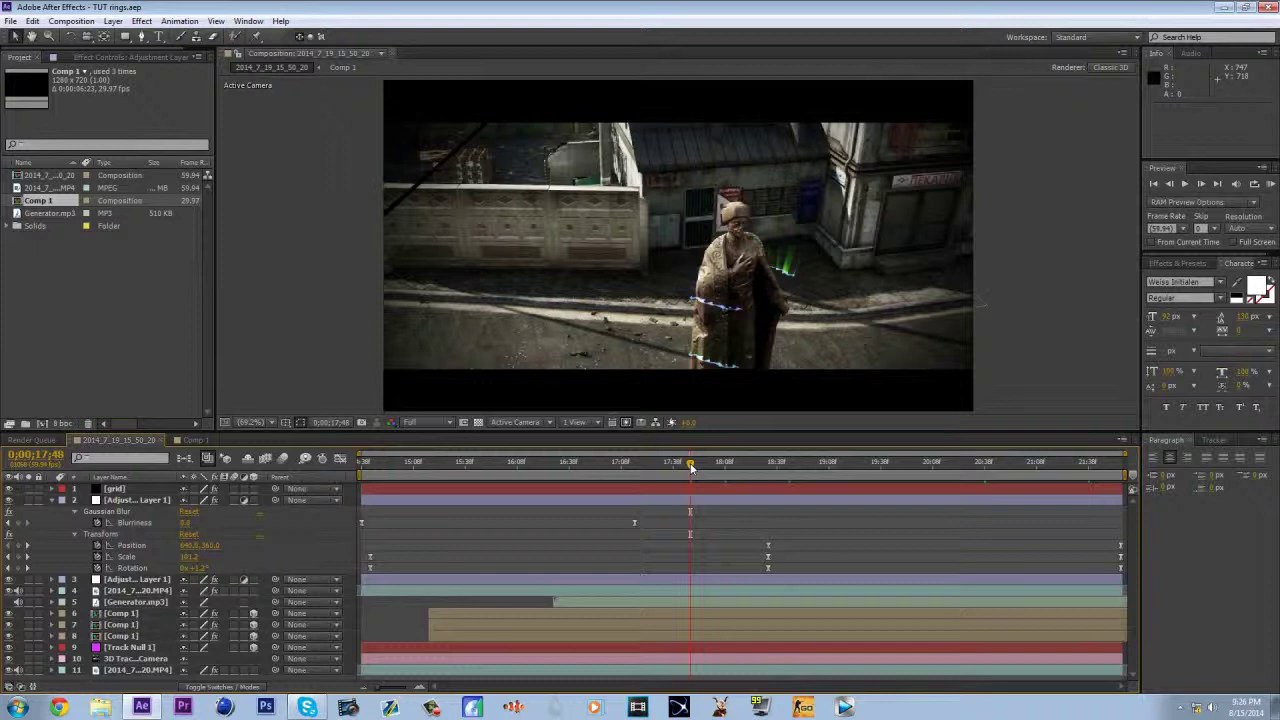
left_click(567, 466)
left_click(194, 440)
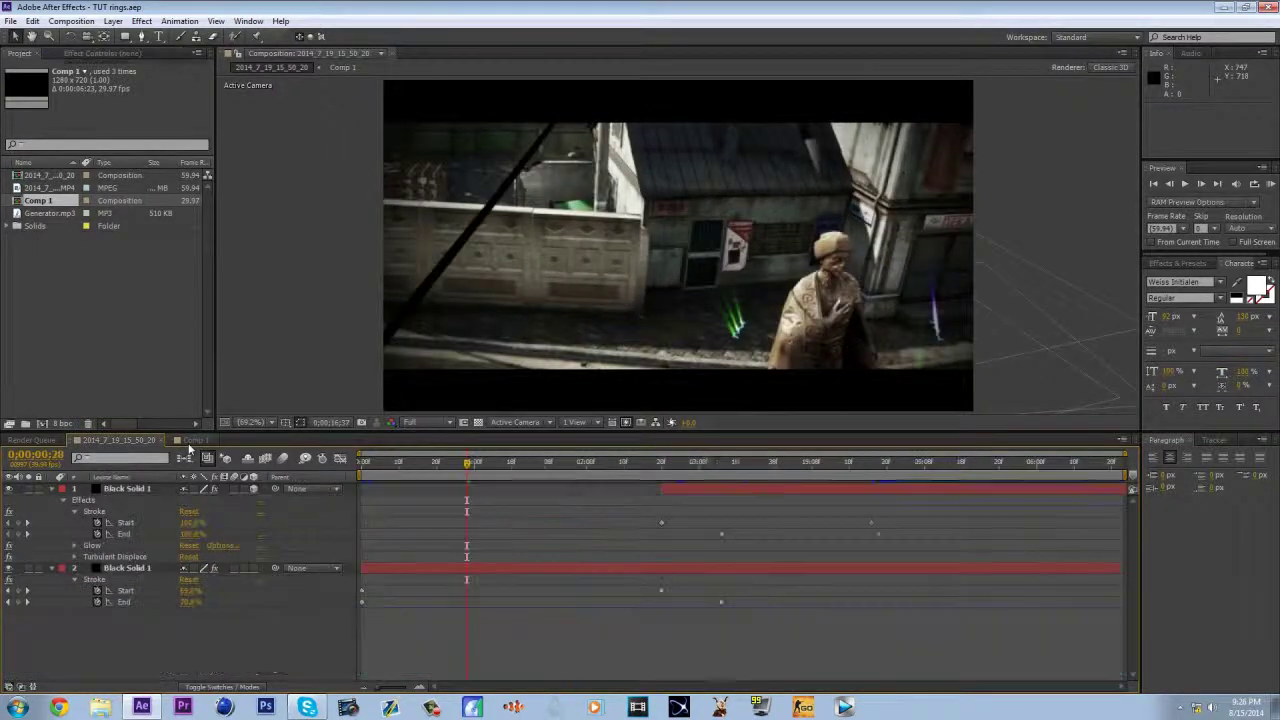
left_click_drag(565, 467, 722, 469)
- Create a new 1280 × 720 composition with a duration of 0:00:40:00
left_click(70, 21)
left_click(83, 39)
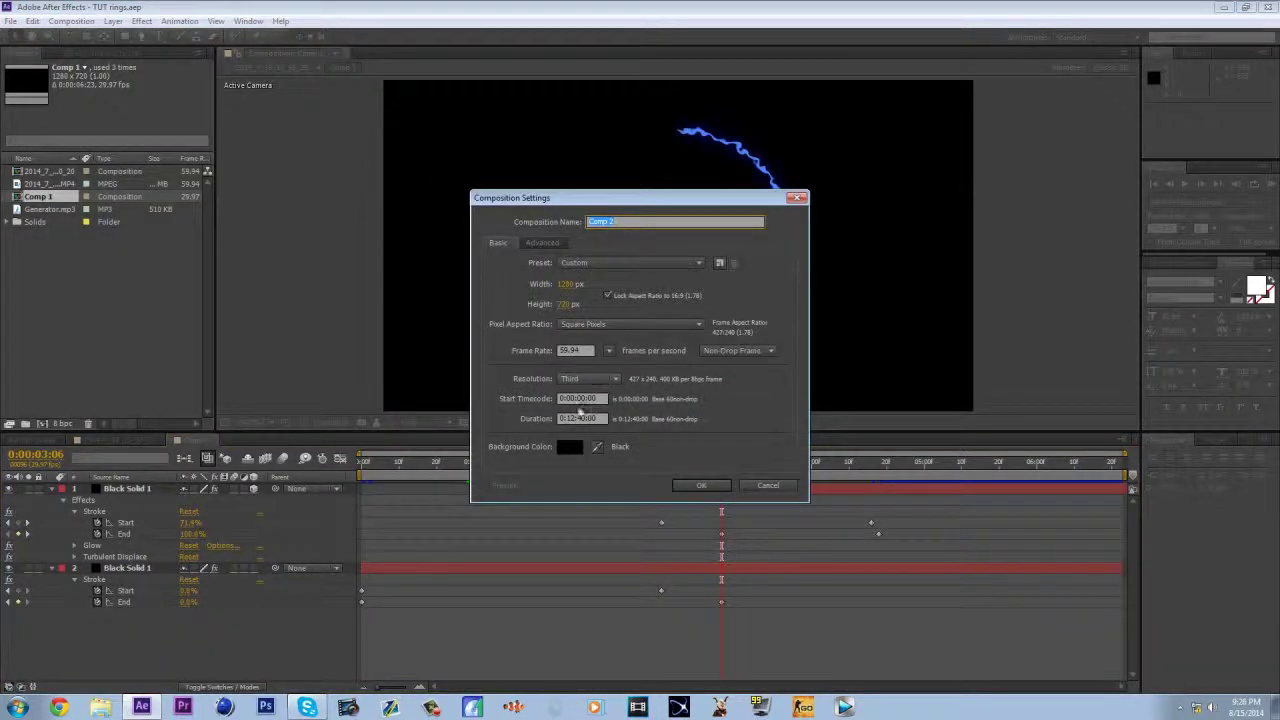
left_click(570, 418)
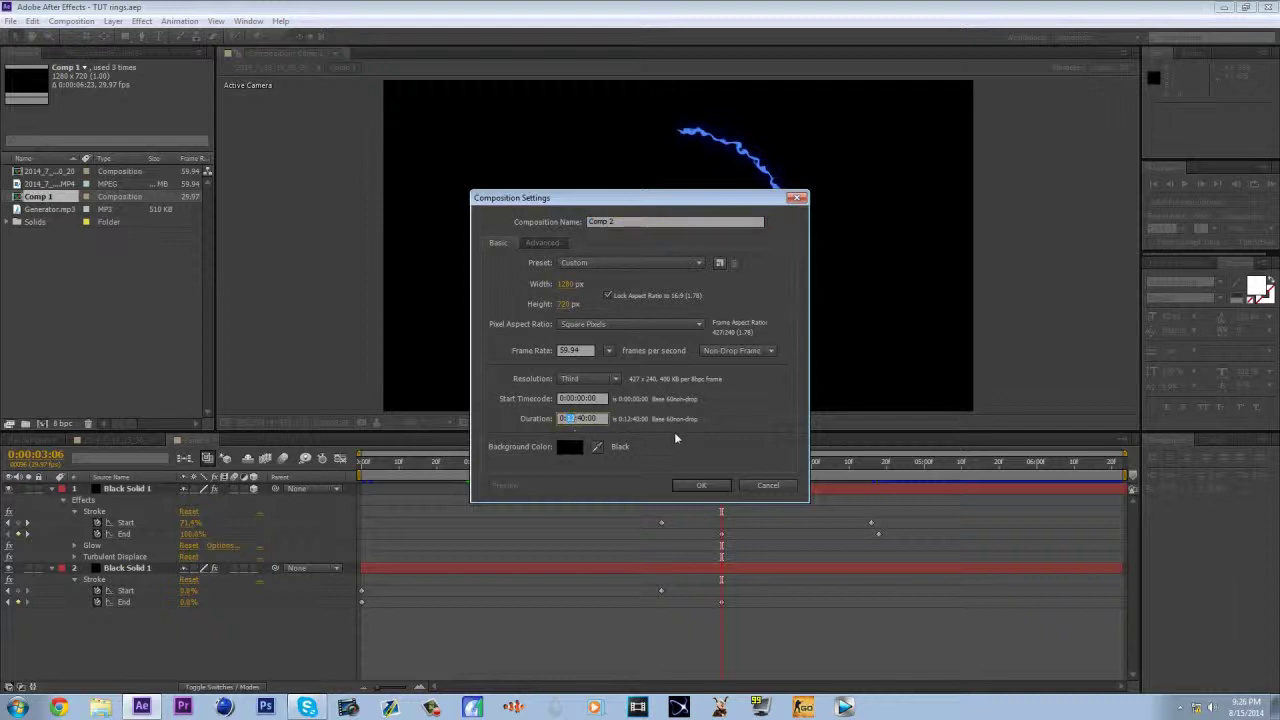
type("00")
left_click(688, 485)
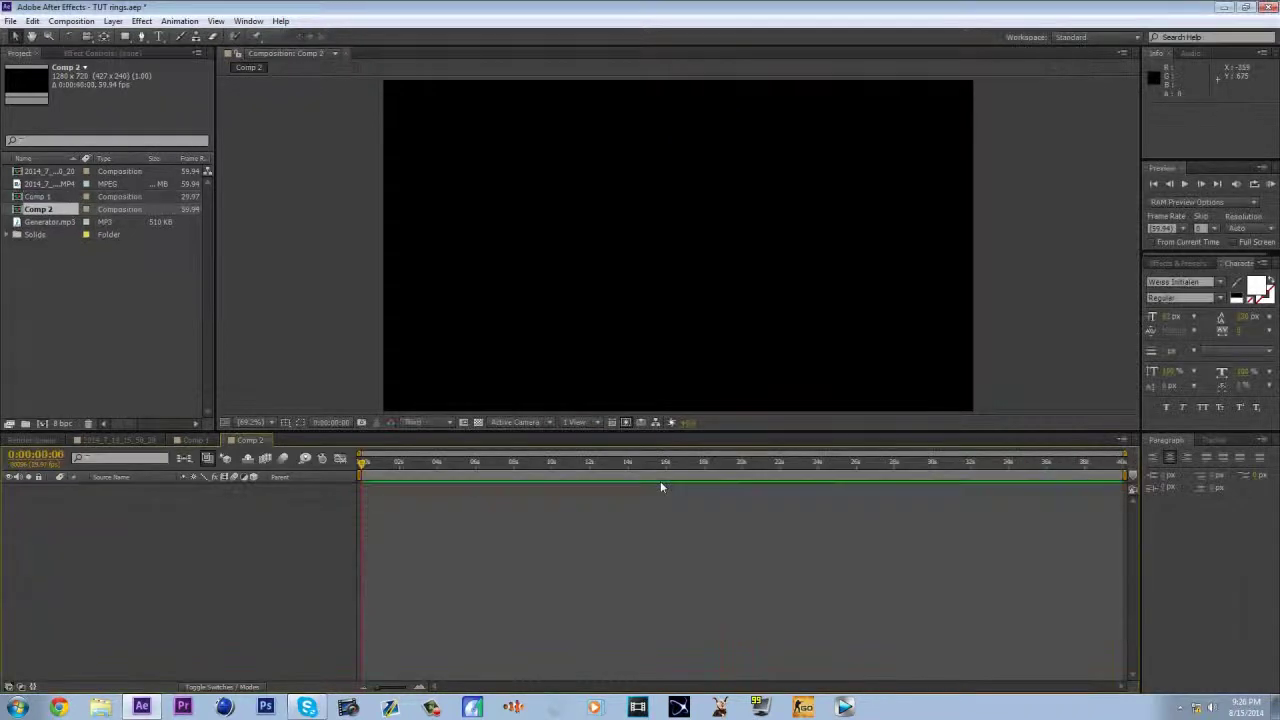
- Create a black solid named ring1 and draw a circular ellipse mask centred on it
right_click(189, 537)
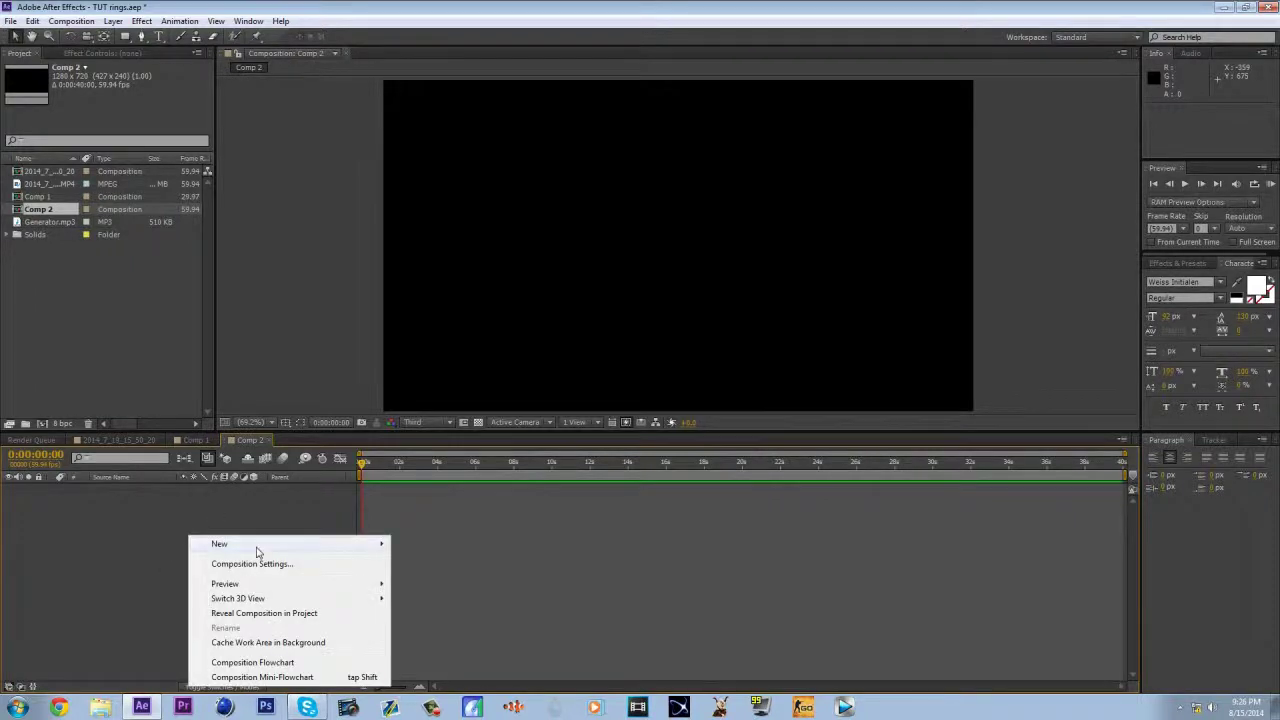
mouse_move(257, 548)
left_click(457, 580)
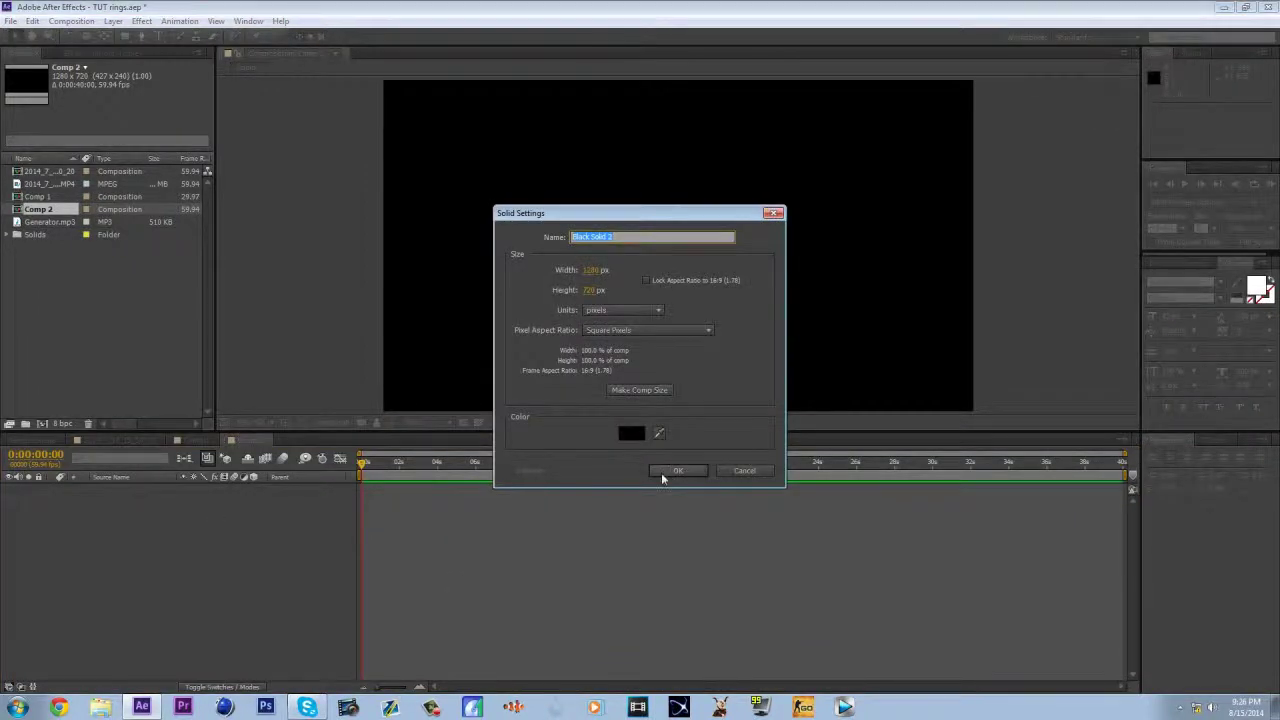
type("rings")
left_click(671, 471)
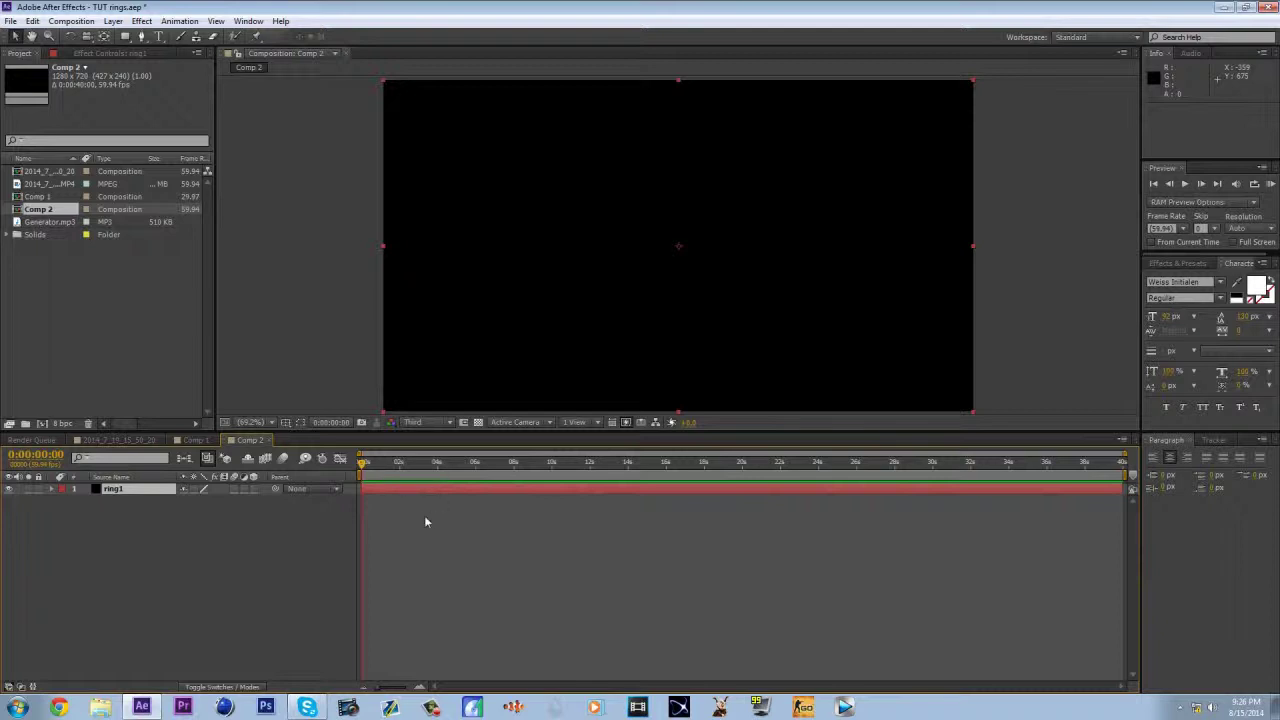
left_click_drag(124, 36, 165, 65)
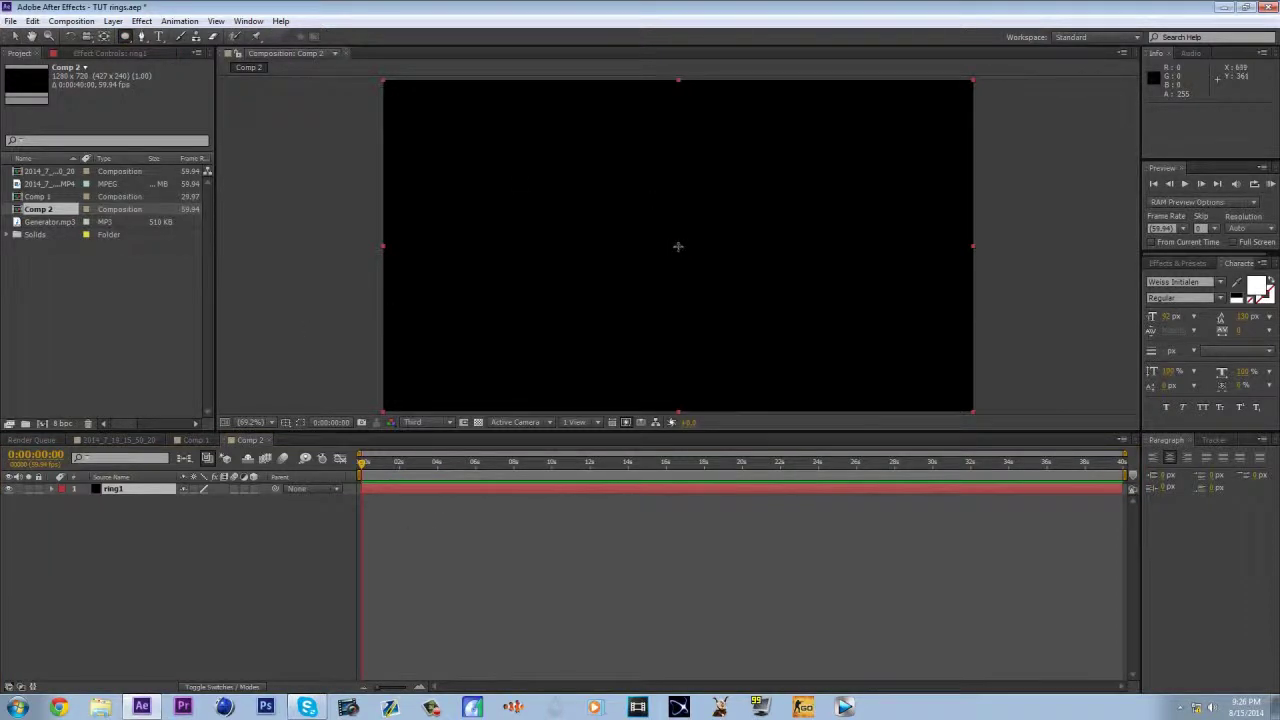
left_click_drag(678, 246, 811, 352)
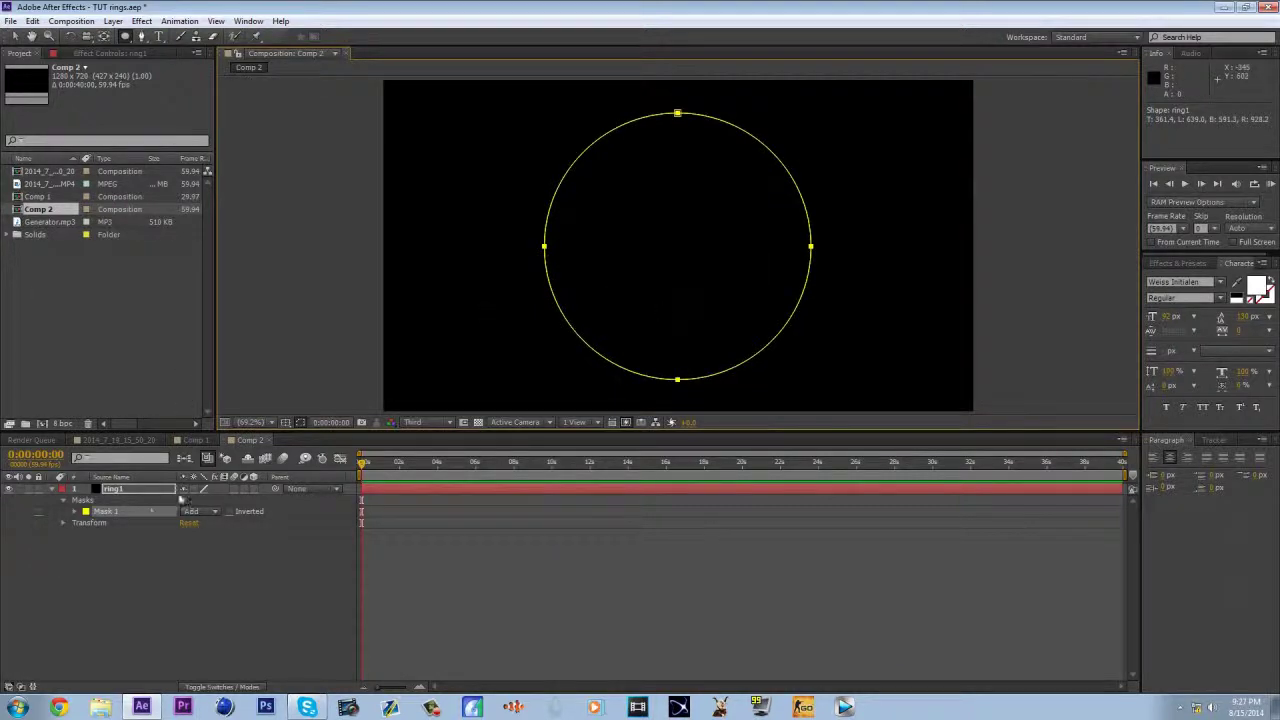
- Search the effects for "stroke" and apply the Stroke effect to the ring1 solid's mask
left_click(1192, 263)
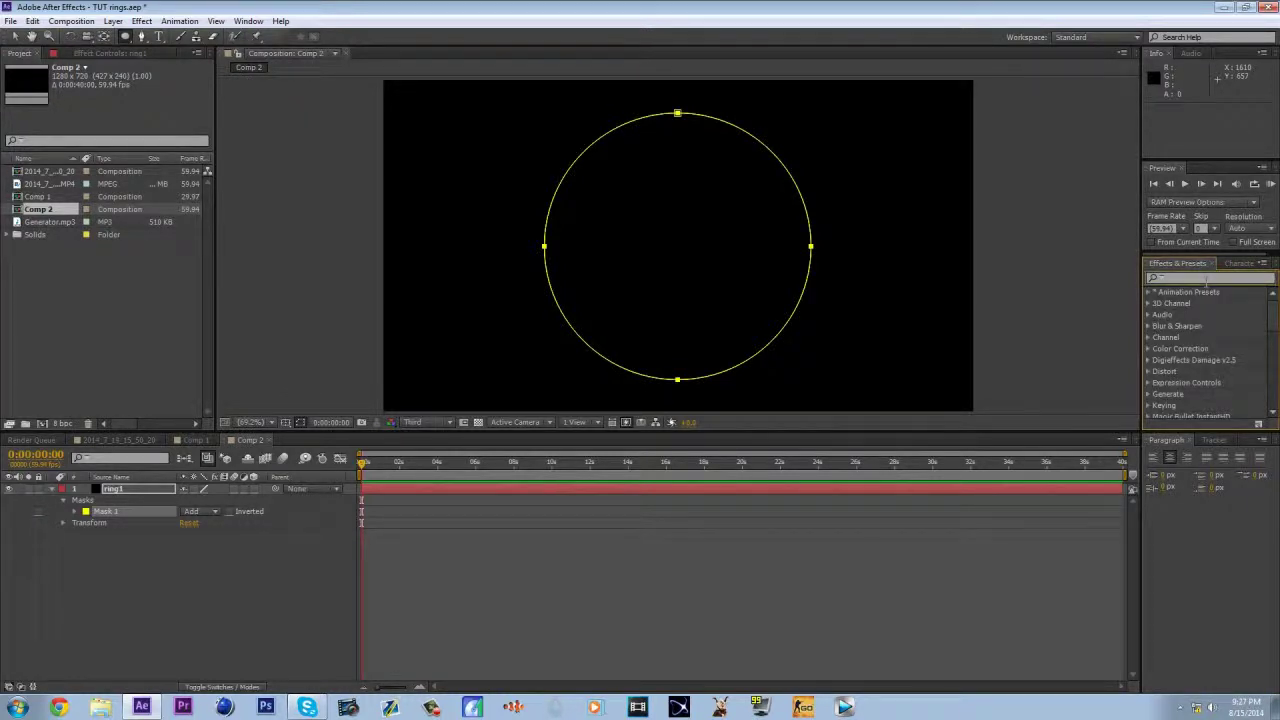
left_click(1206, 279)
type("stro")
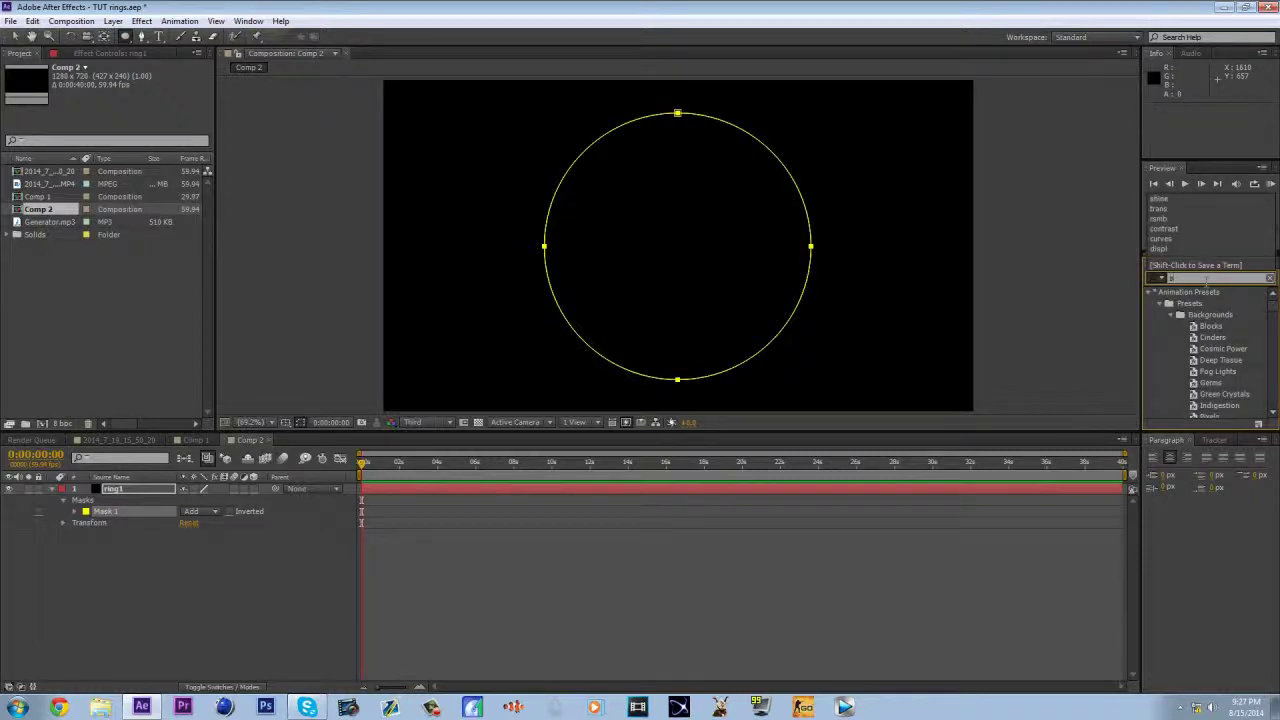
type("ke")
scroll(1231, 353, "down", 2)
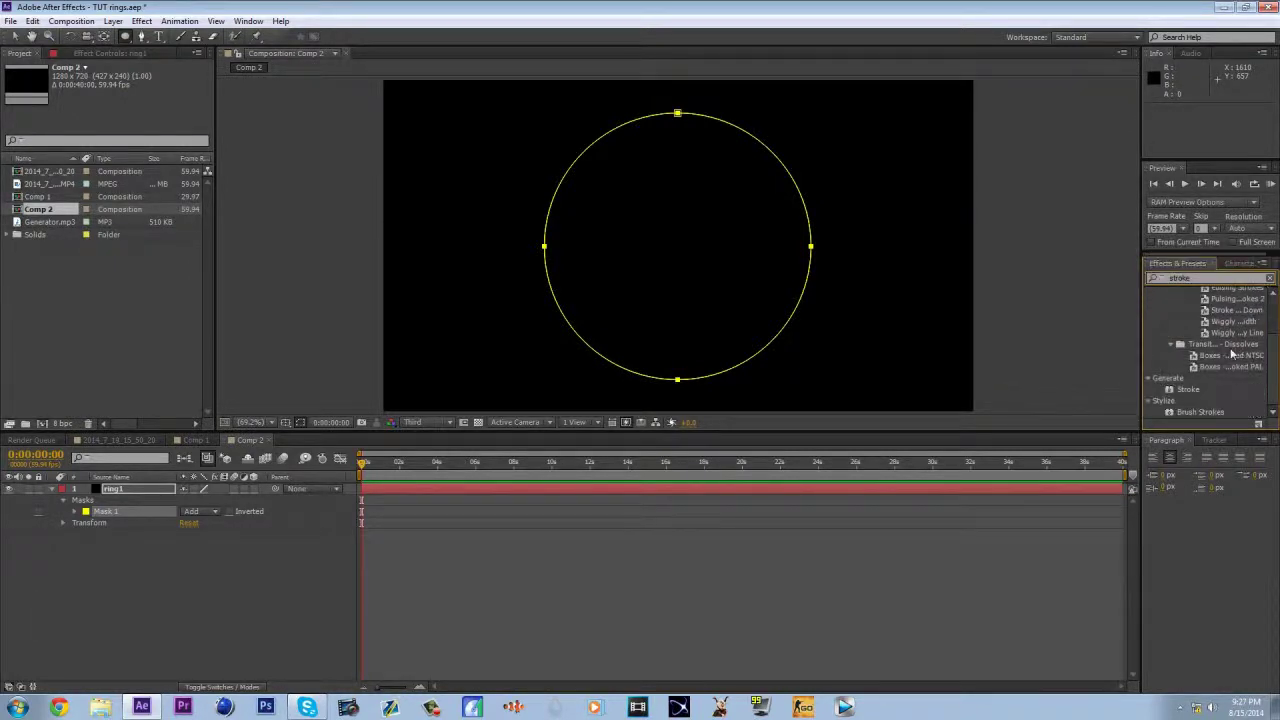
double_click(1193, 390)
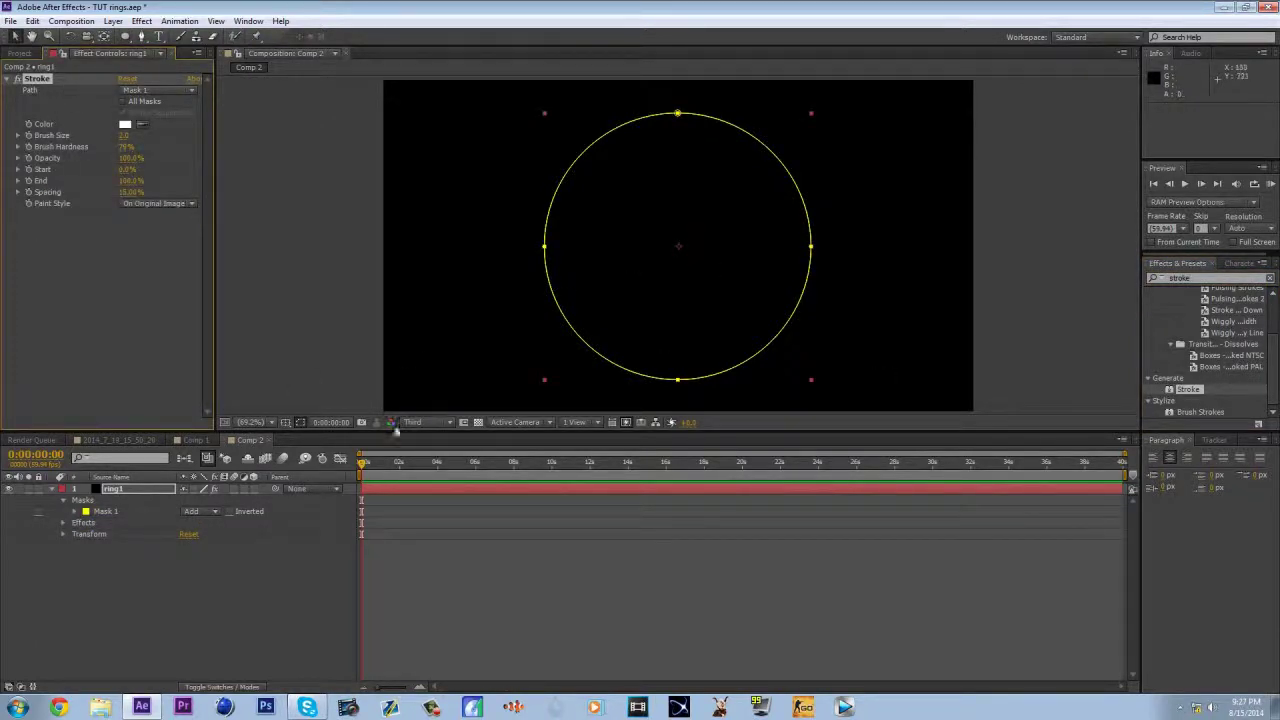
- Deselect the ring1 layer and set the composition's preview resolution to Full
left_click(313, 595)
left_click(413, 422)
left_click(426, 458)
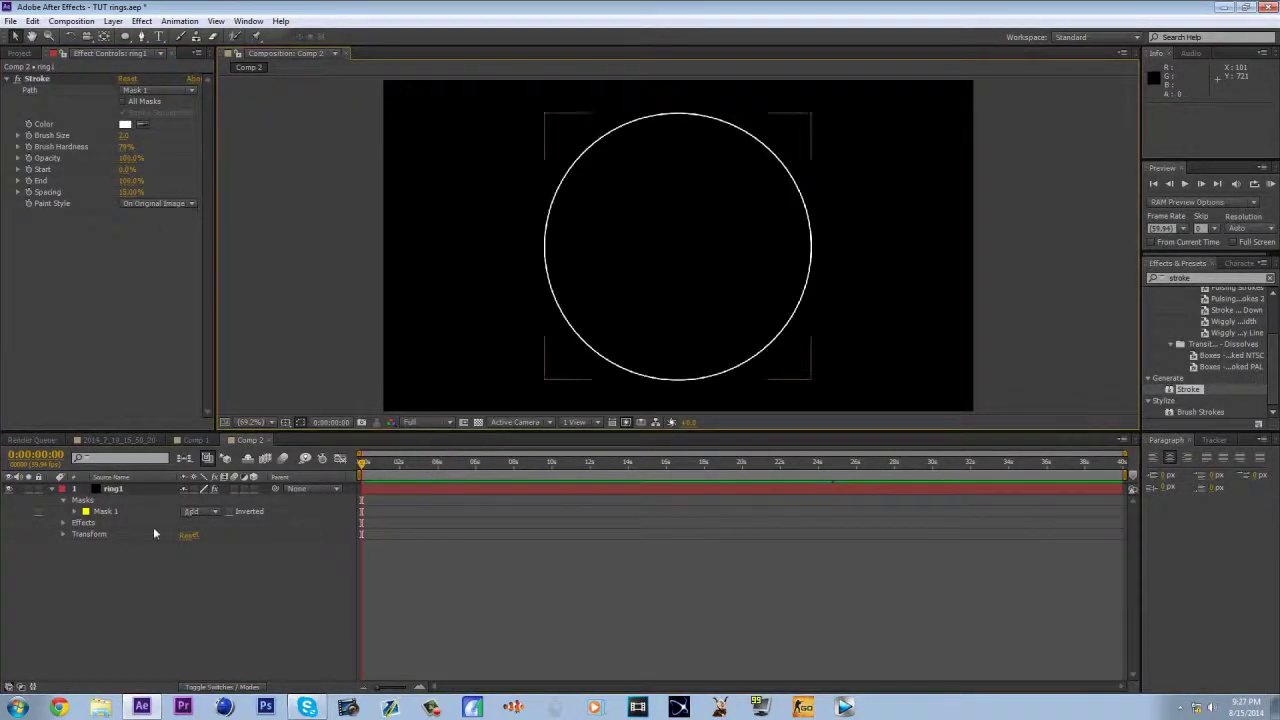
- Compare the ring preview at Half, Third and Quarter resolution, and return it to Full
left_click(430, 423)
left_click(430, 472)
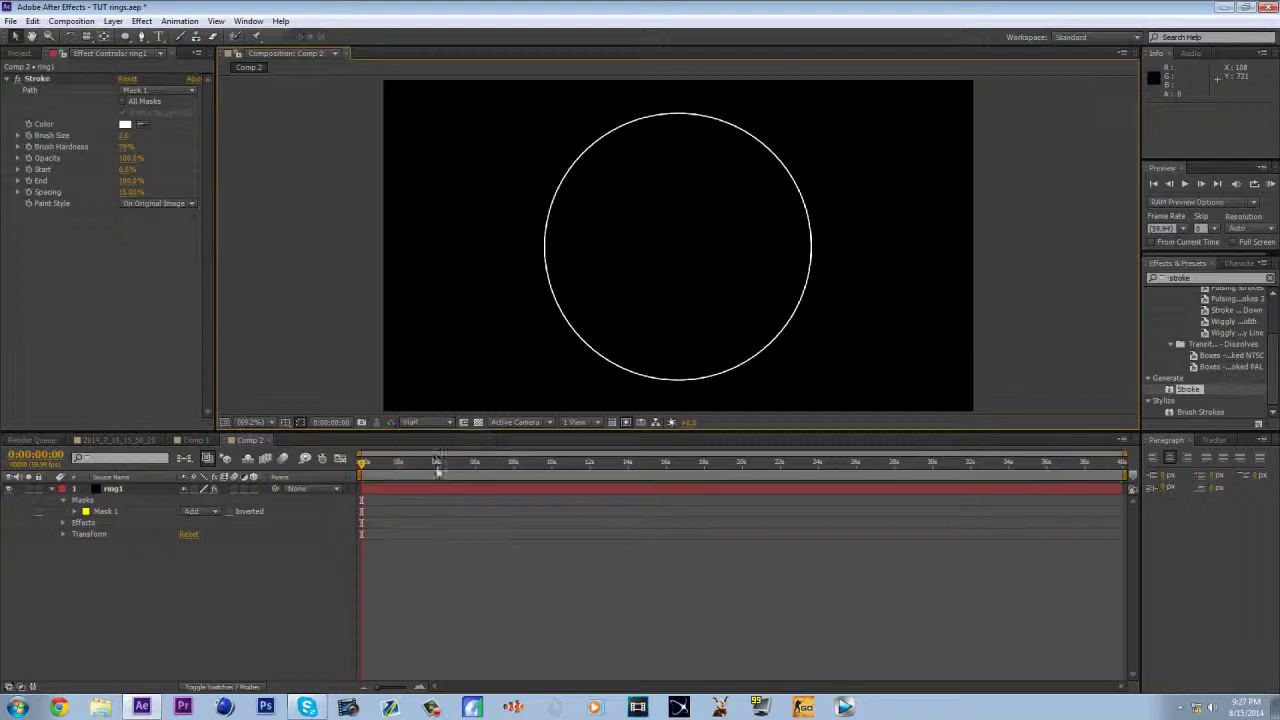
left_click(432, 422)
left_click(434, 458)
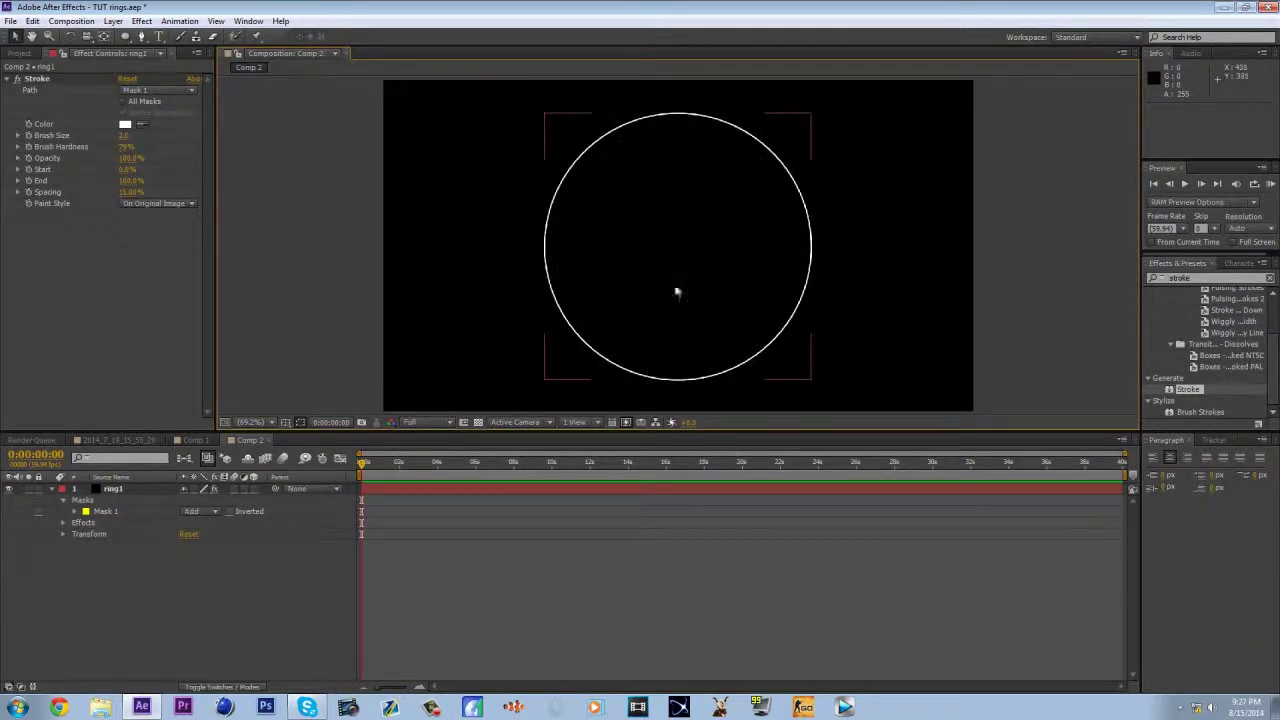
left_click(421, 422)
left_click(432, 487)
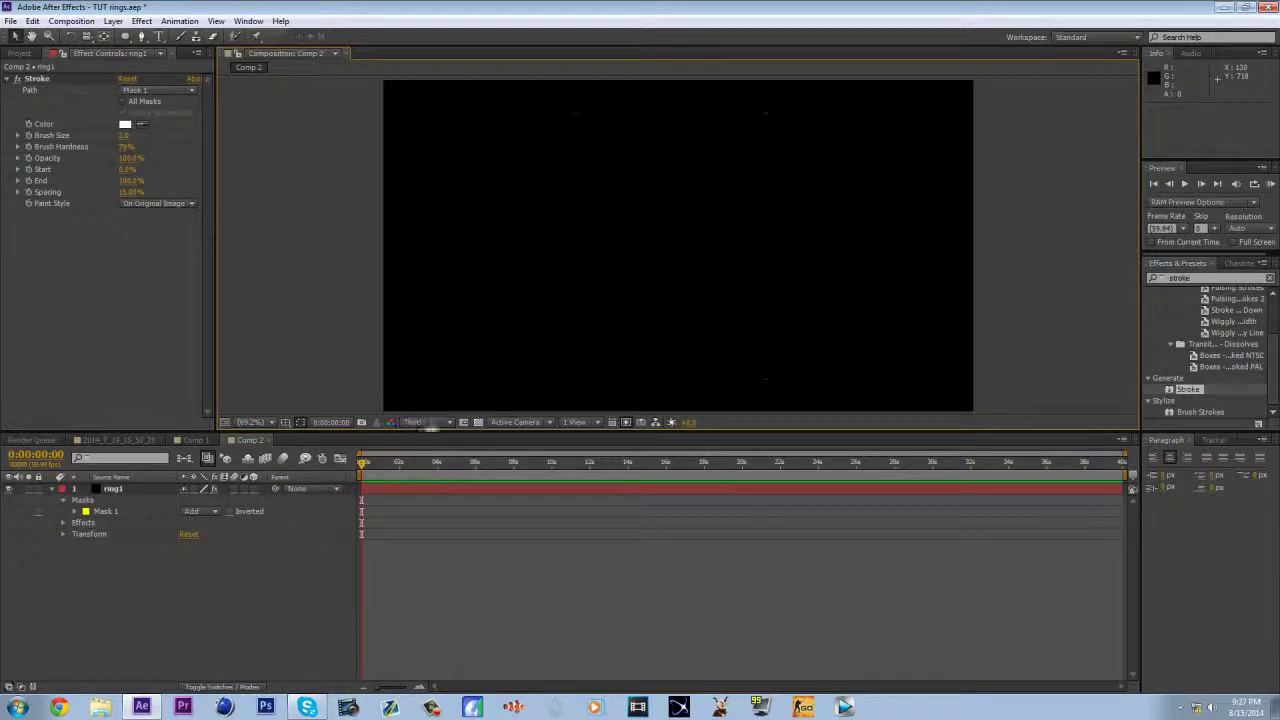
left_click(424, 424)
left_click(434, 502)
left_click(440, 423)
left_click(436, 470)
left_click(448, 424)
left_click(434, 455)
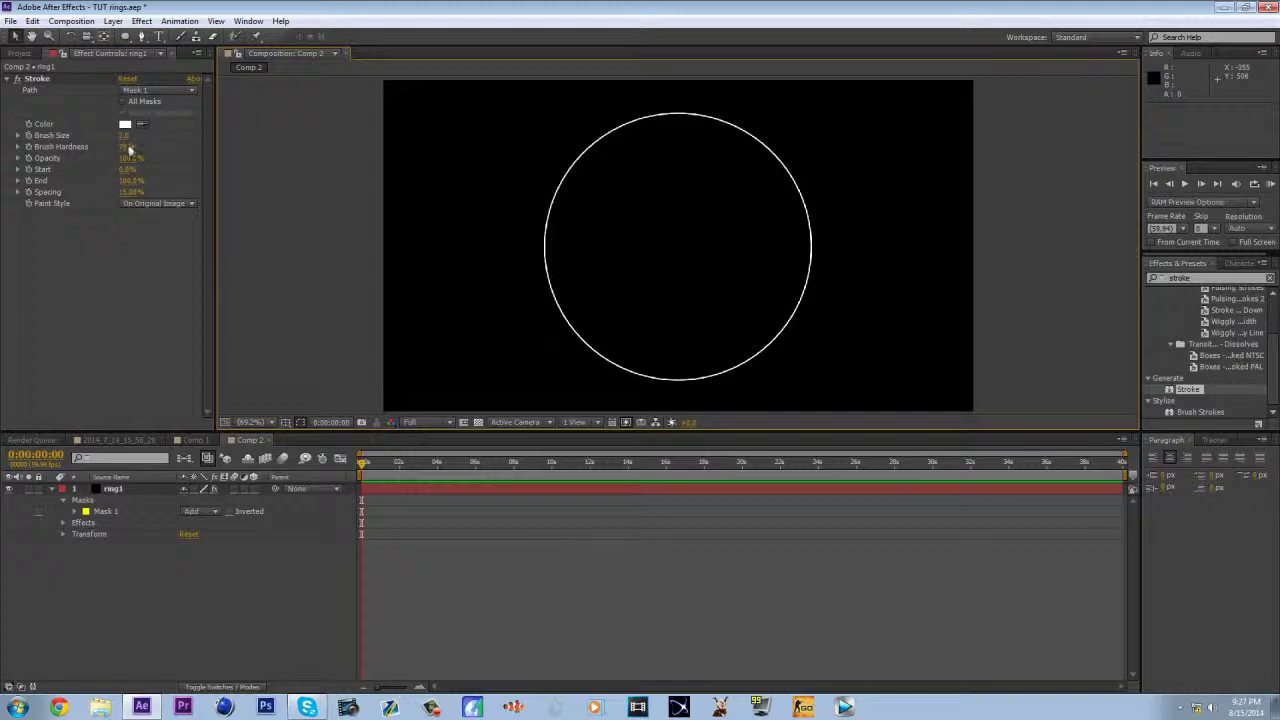
- Try different Brush Size values for the ring's Stroke effect and set it to 2
mouse_move(127, 141)
left_mouse_down()
mouse_move(155, 158)
mouse_move(560, 188)
mouse_move(250, 192)
mouse_move(888, 220)
mouse_move(554, 228)
mouse_move(563, 223)
left_mouse_up()
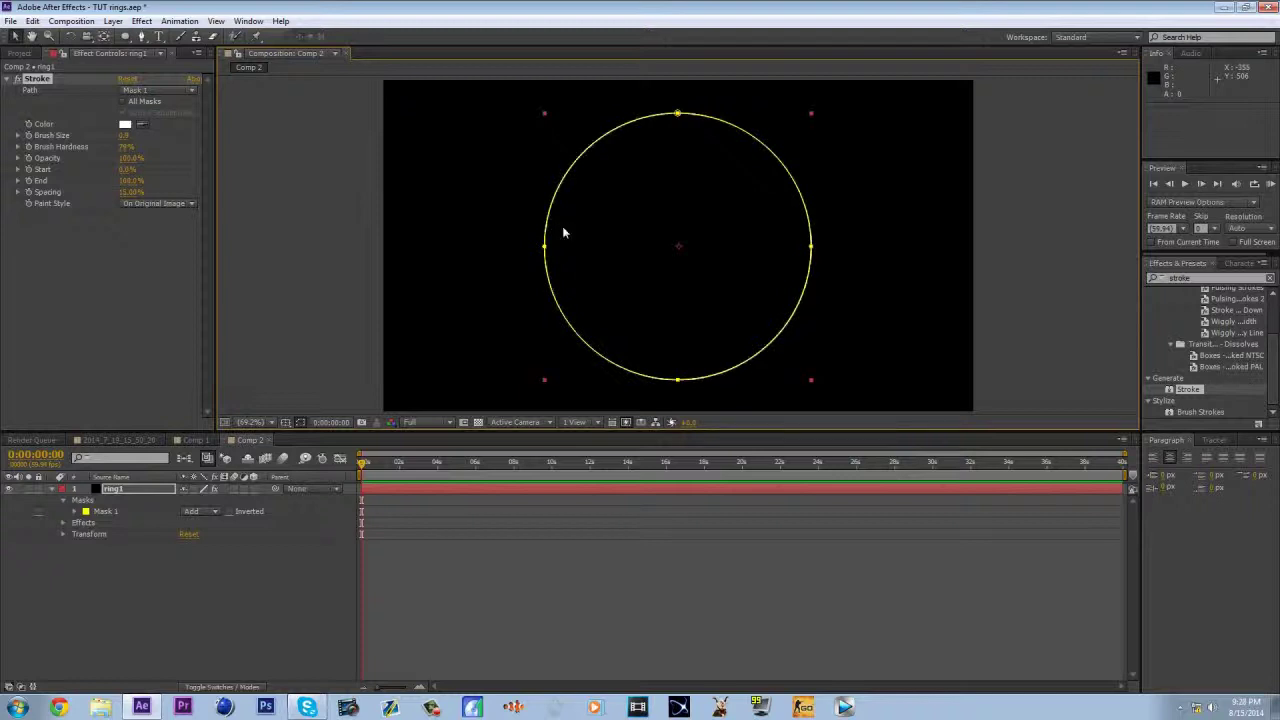
left_click(283, 578)
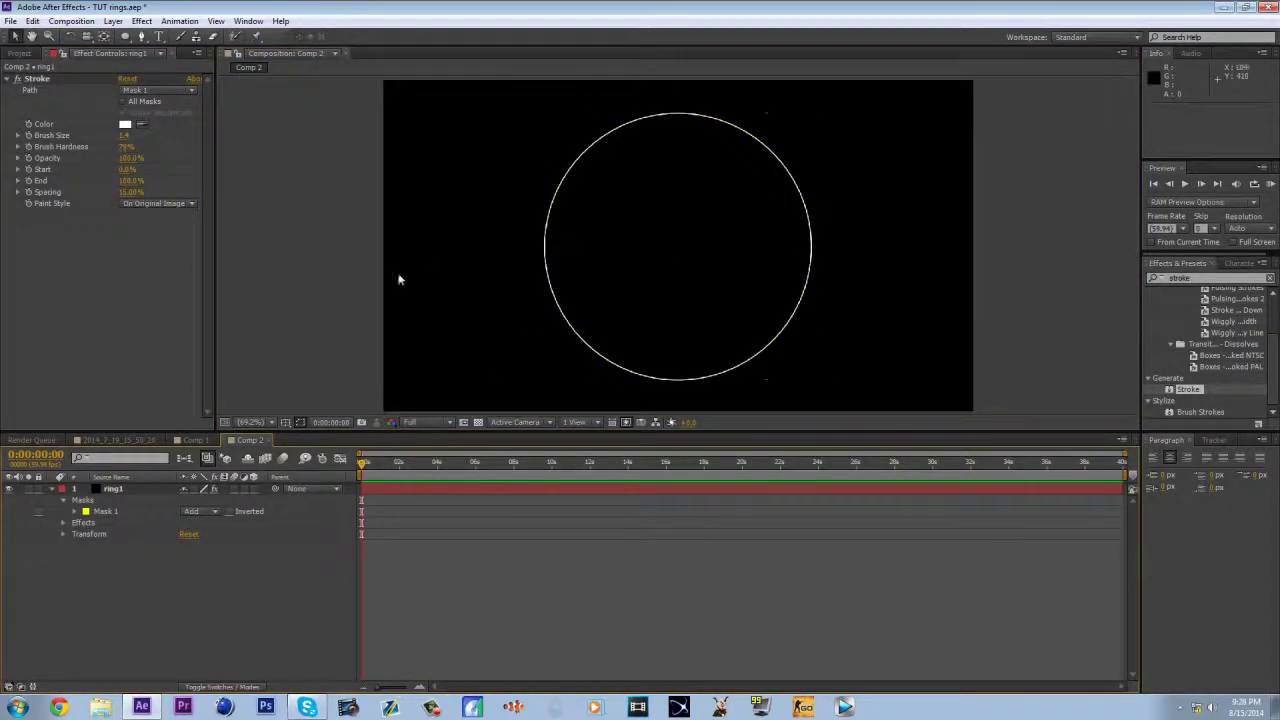
left_click(127, 135)
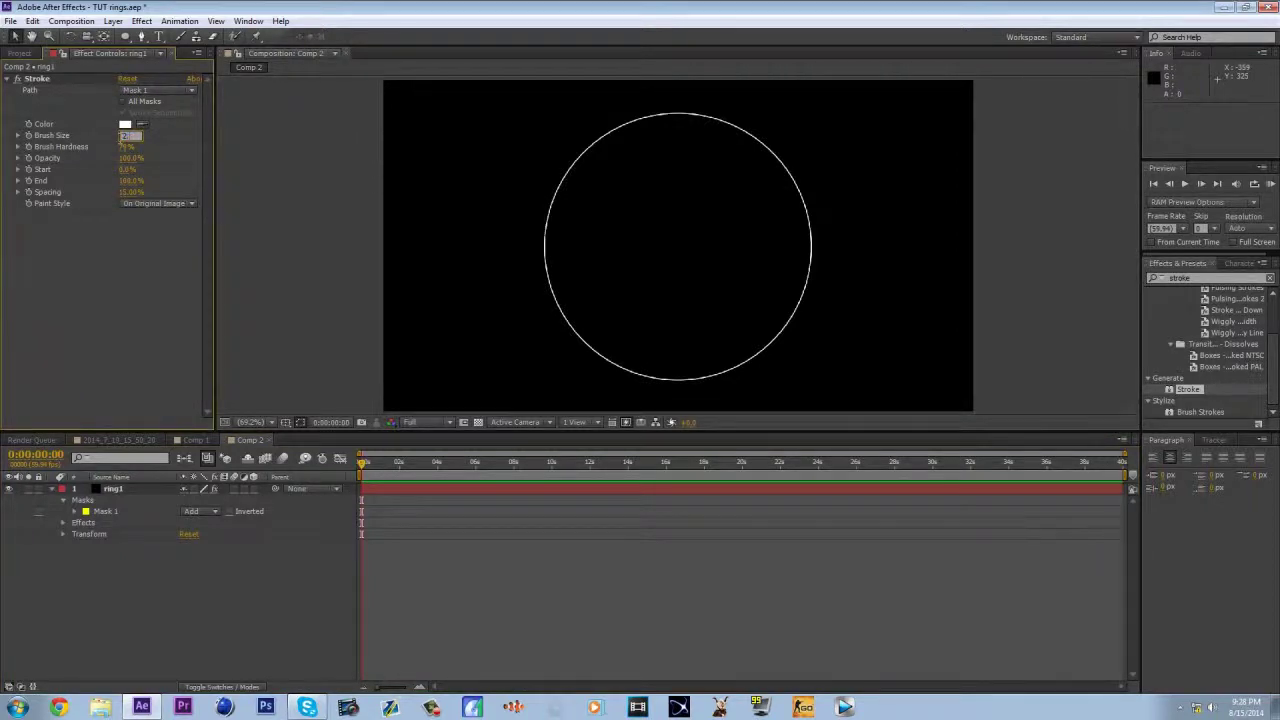
key("Return")
left_click(219, 594)
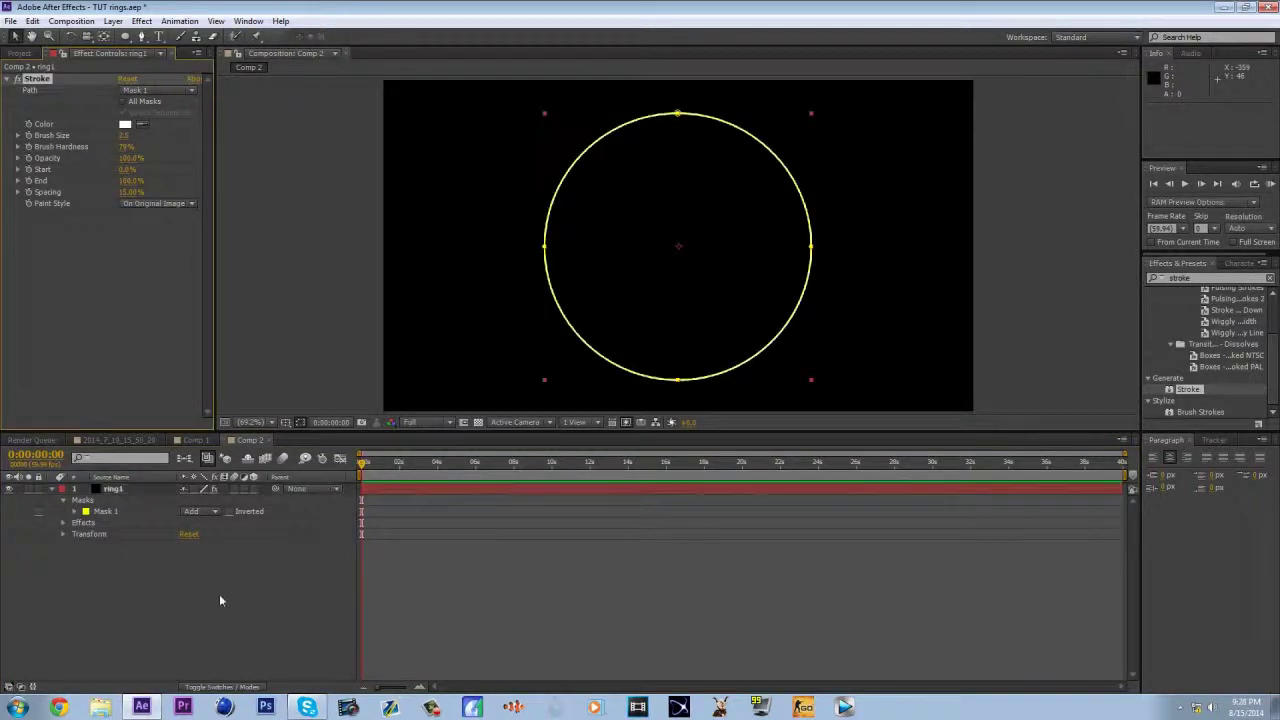
- Check the effect settings of the upper Black Solid 1 layer in Comp 1 and return to Comp 2
left_click(204, 442)
left_click(701, 490)
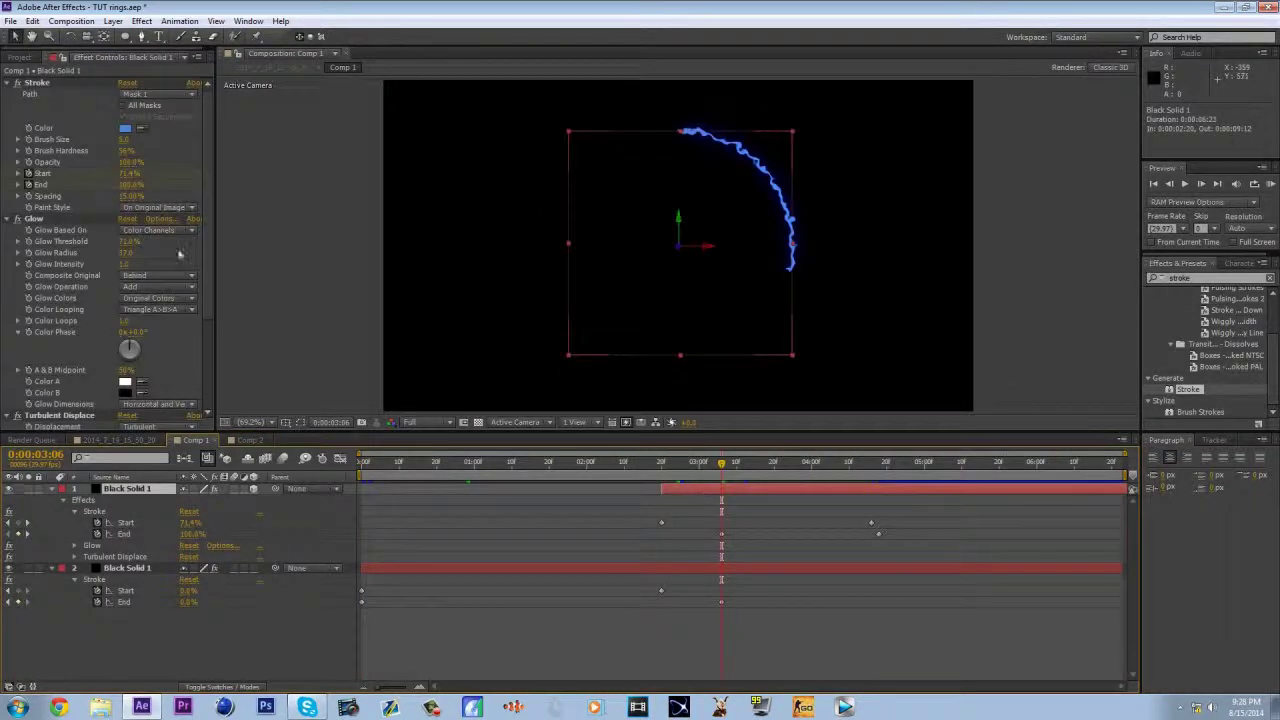
left_click(238, 441)
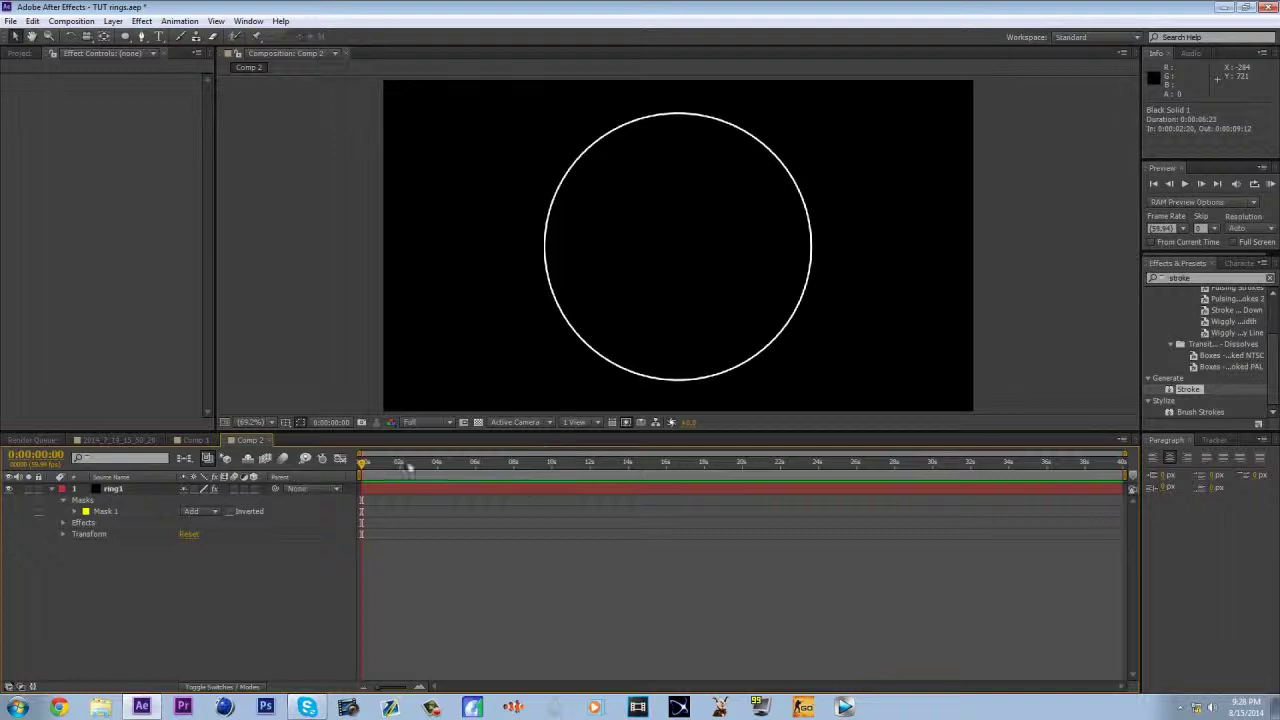
- Reduce the Brush Hardness of the ring1 layer's Stroke effect to just under 50%
left_click(125, 489)
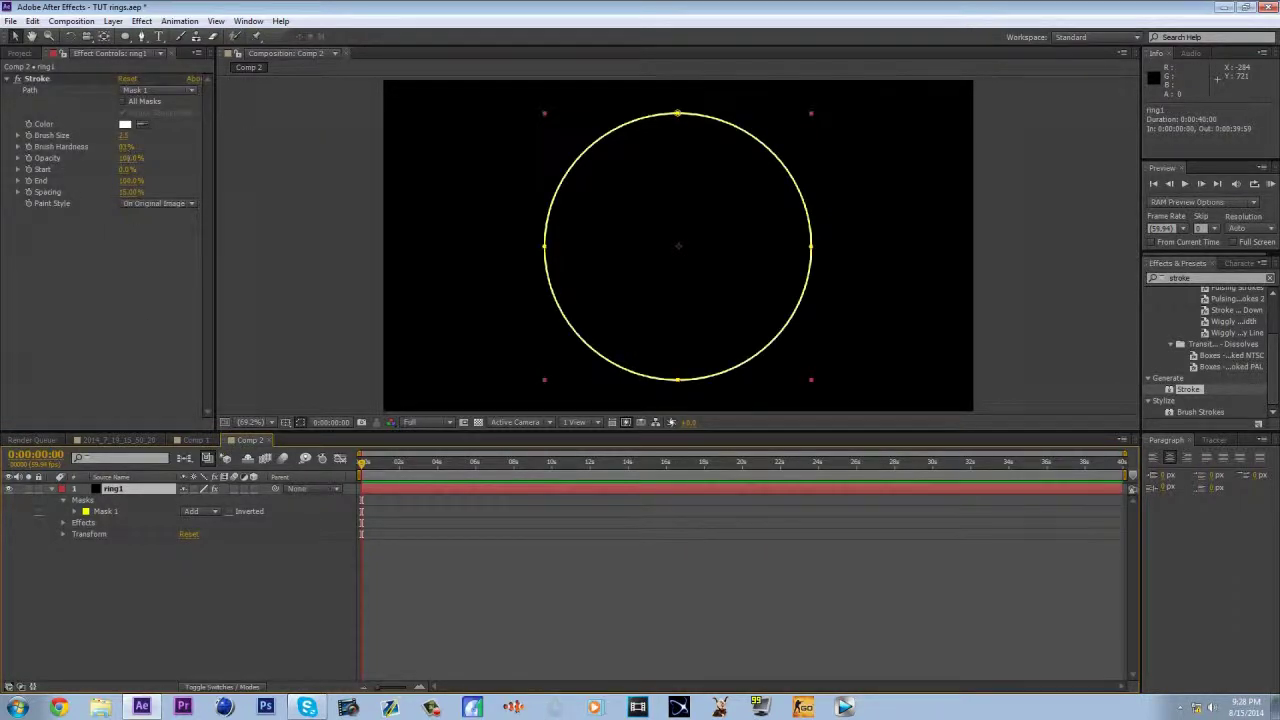
left_click(124, 156)
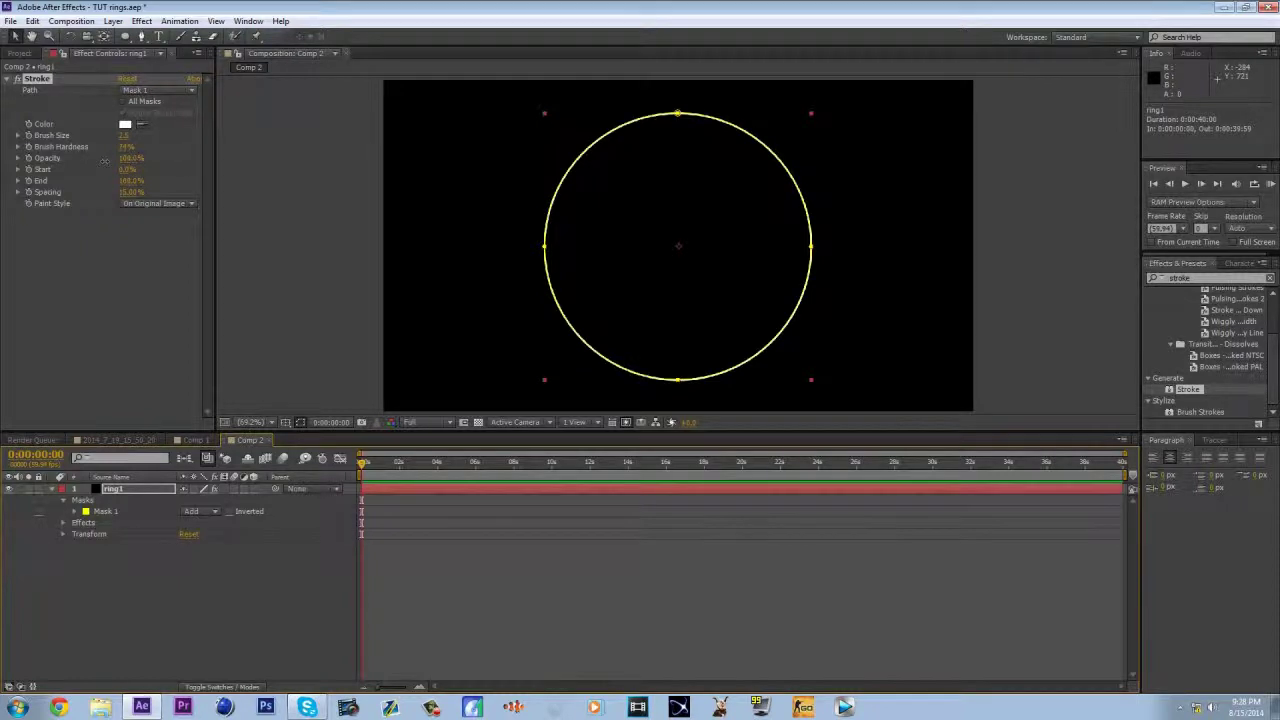
left_click(200, 575)
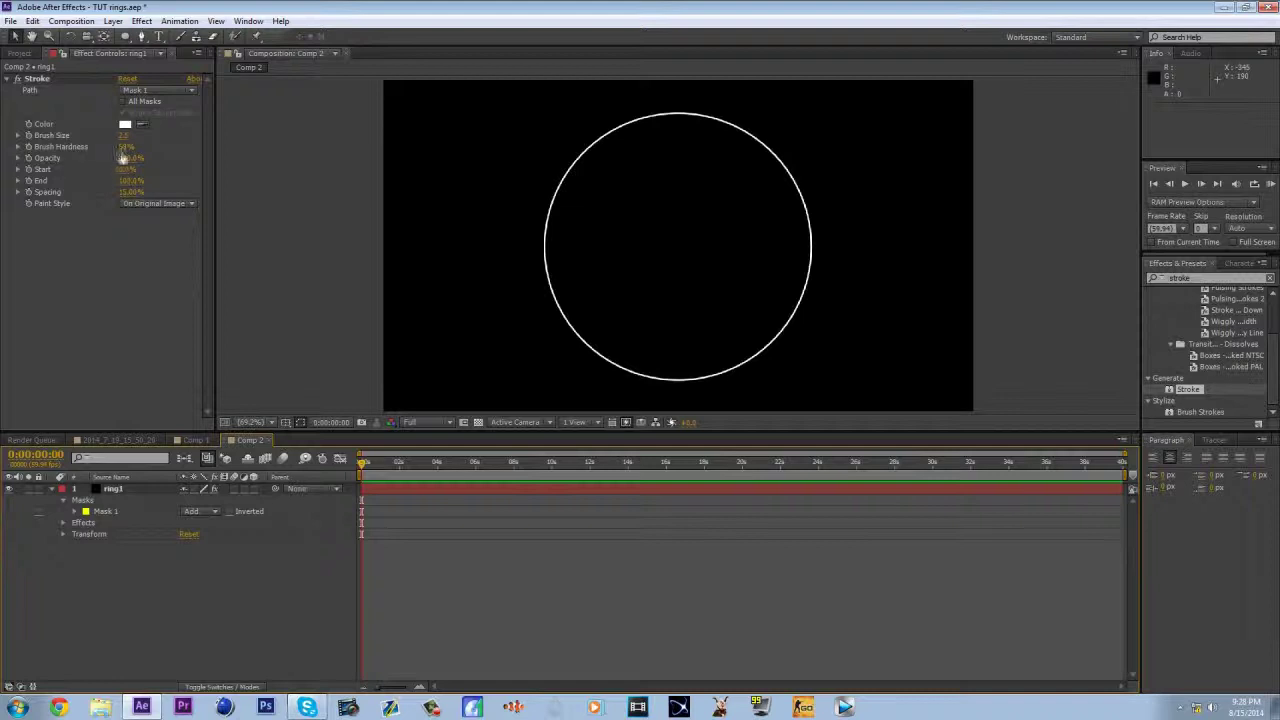
left_click_drag(125, 147, 117, 147)
left_click(256, 625)
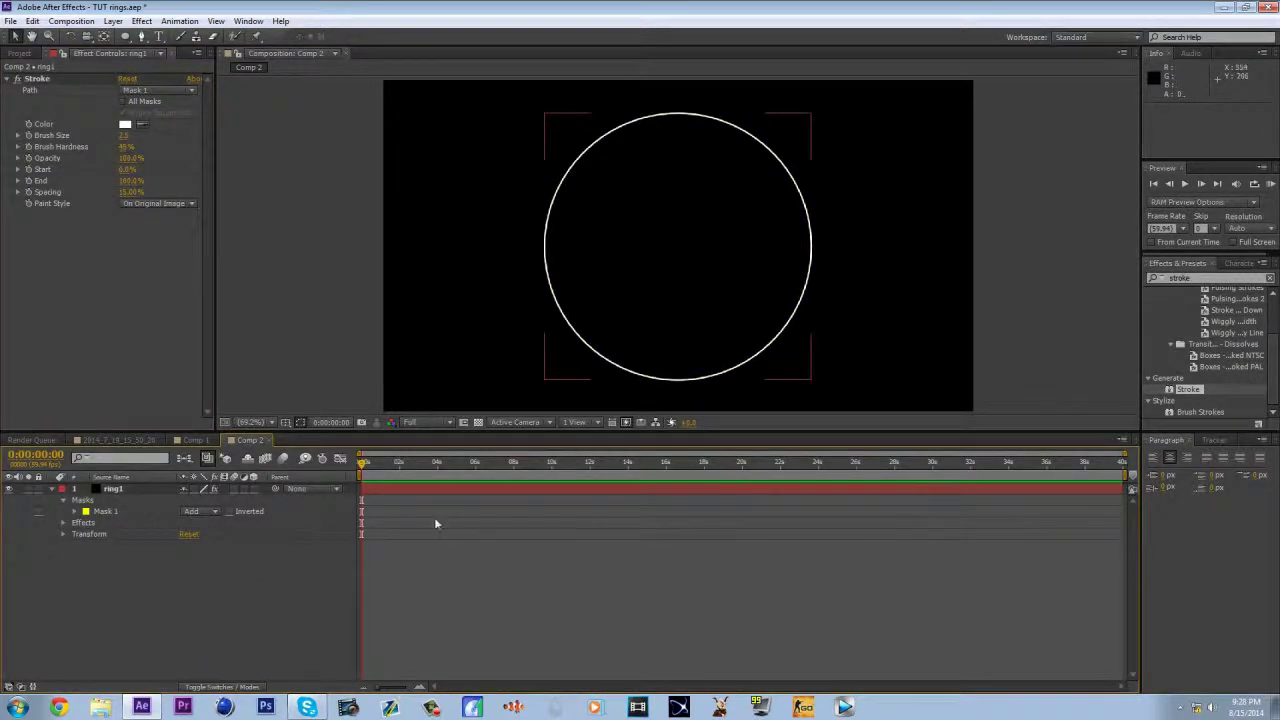
- Set the ring1 Stroke effect's Start and End to 100%, keyframe both at 0:00:00:00, and reveal the keyframed properties
left_click(252, 422)
left_click(121, 116)
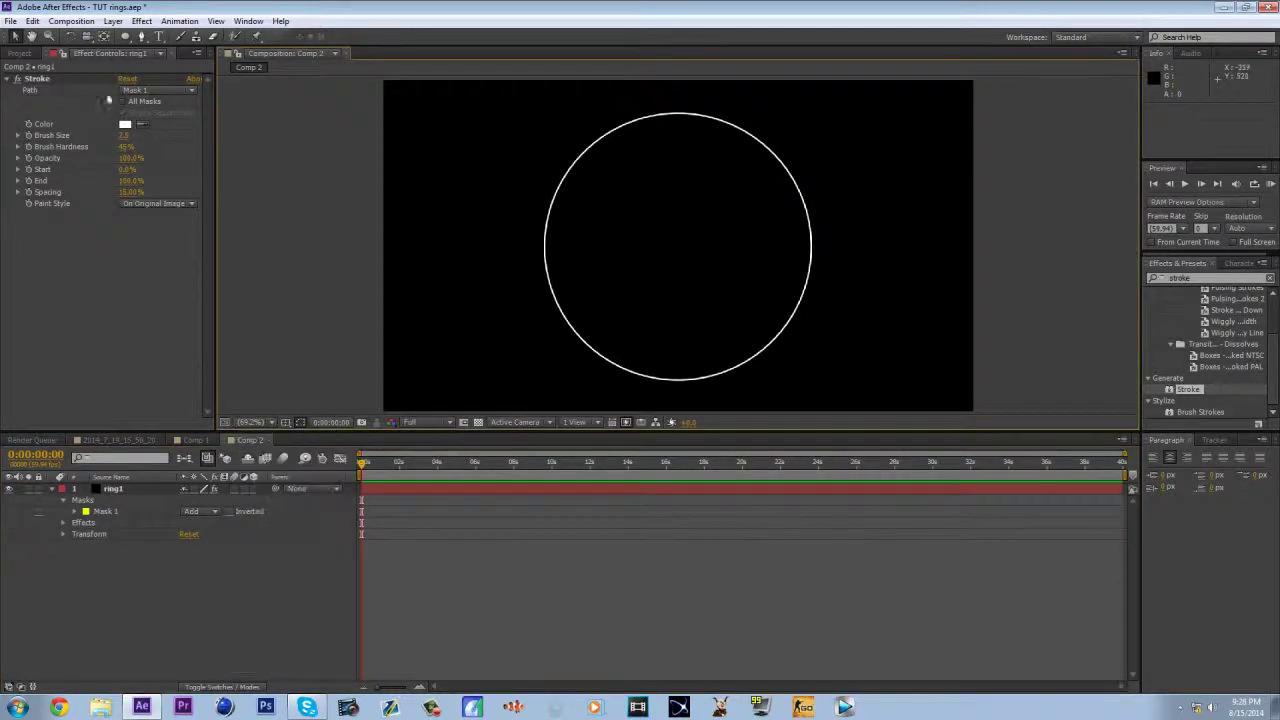
mouse_move(127, 175)
left_mouse_down()
mouse_move(154, 163)
mouse_move(88, 183)
mouse_move(136, 191)
mouse_move(126, 180)
mouse_move(105, 181)
mouse_move(160, 199)
mouse_move(101, 206)
mouse_move(166, 196)
mouse_move(108, 180)
left_mouse_up()
left_click(300, 422)
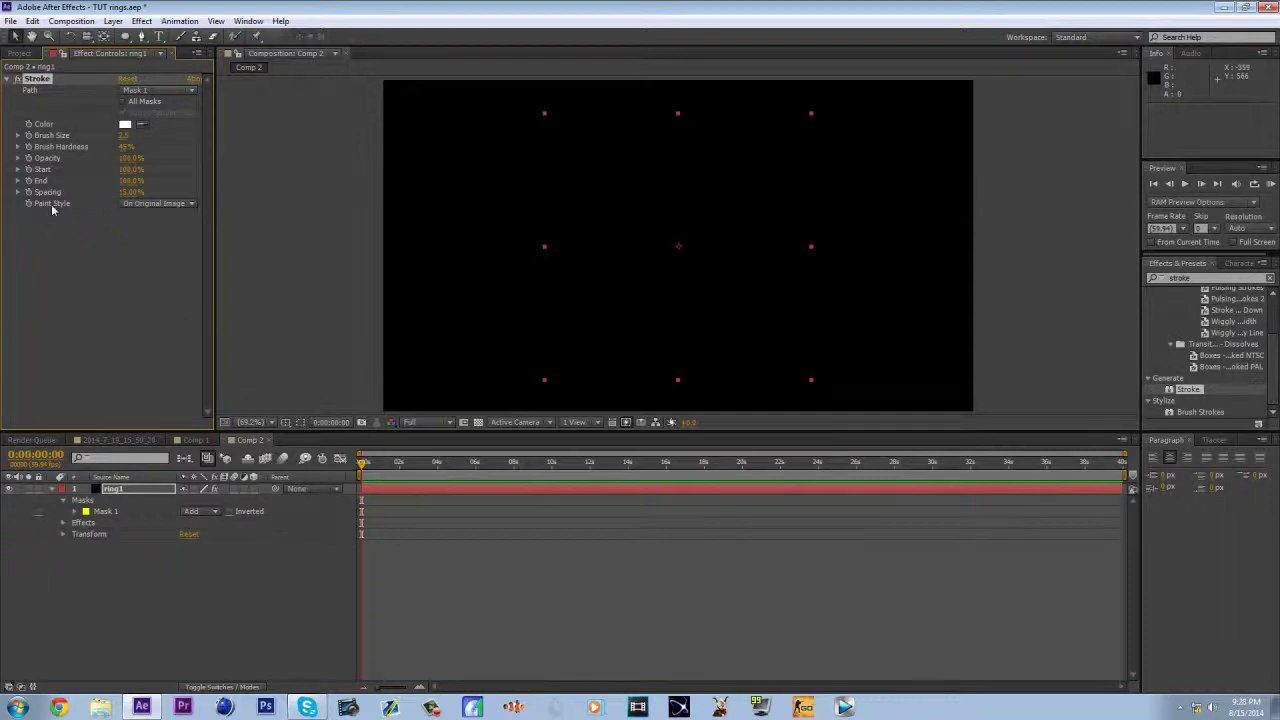
left_click(29, 169)
left_click(29, 180)
key("u")
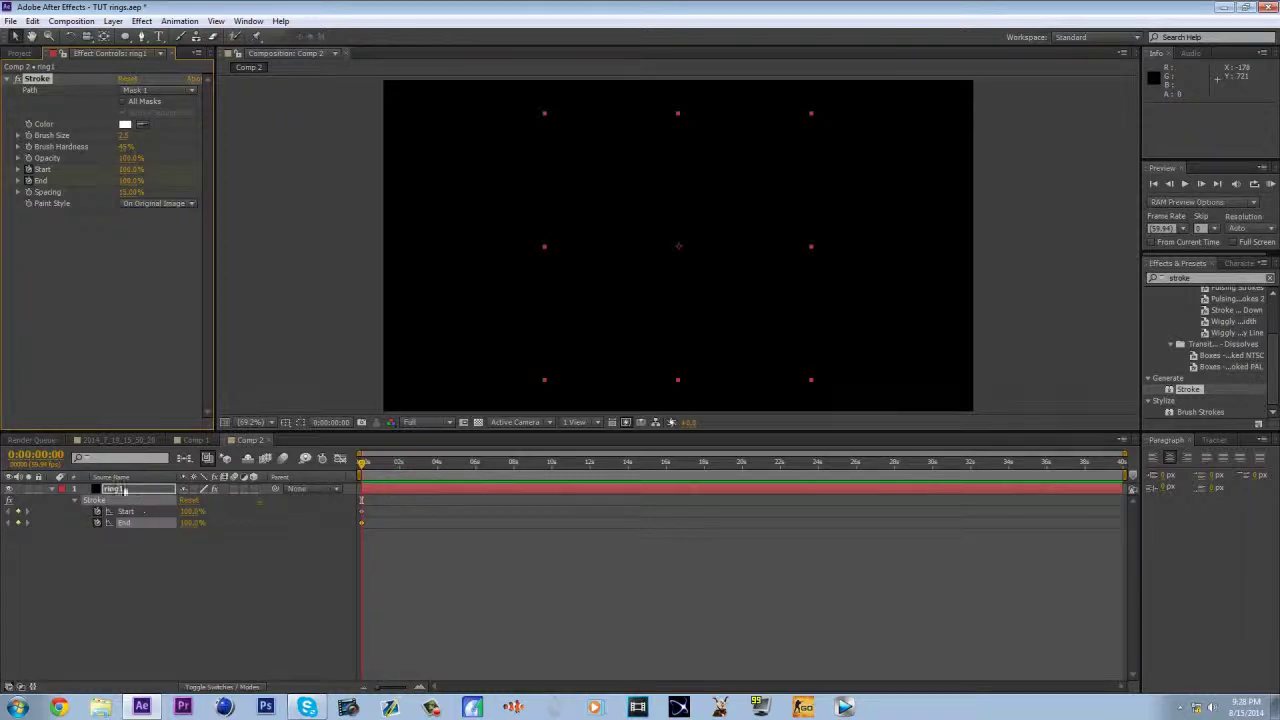
- Animate the ring1 Stroke's Start and End to 0% at 0:00:04:02
left_click_drag(414, 476, 440, 474)
left_click(187, 537)
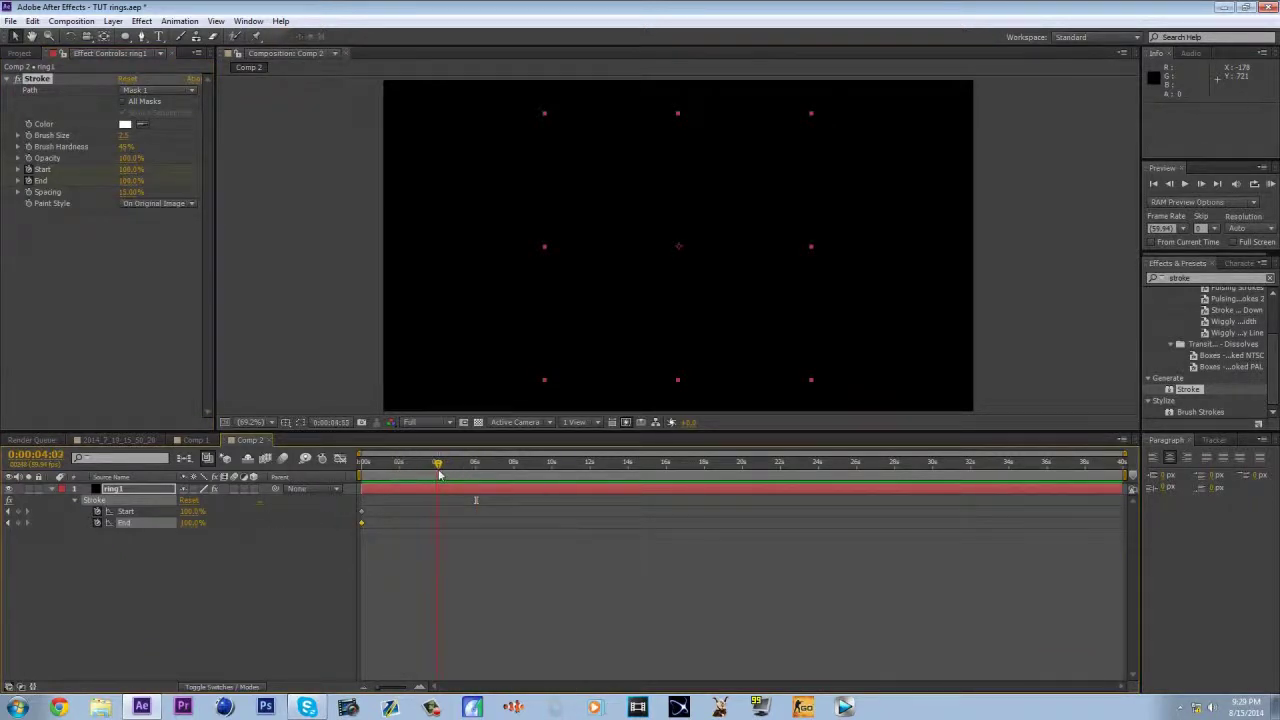
left_click_drag(188, 511, 104, 515)
left_click_drag(196, 527, 80, 537)
- Try the second End keyframe of ring1 earlier at 0:00:03:26, move it to 0:00:04:40 and scrub through the stroke animation
mouse_move(437, 462)
left_mouse_down()
mouse_move(362, 477)
mouse_move(424, 480)
mouse_move(362, 488)
mouse_move(437, 495)
mouse_move(372, 508)
mouse_move(428, 528)
left_mouse_up()
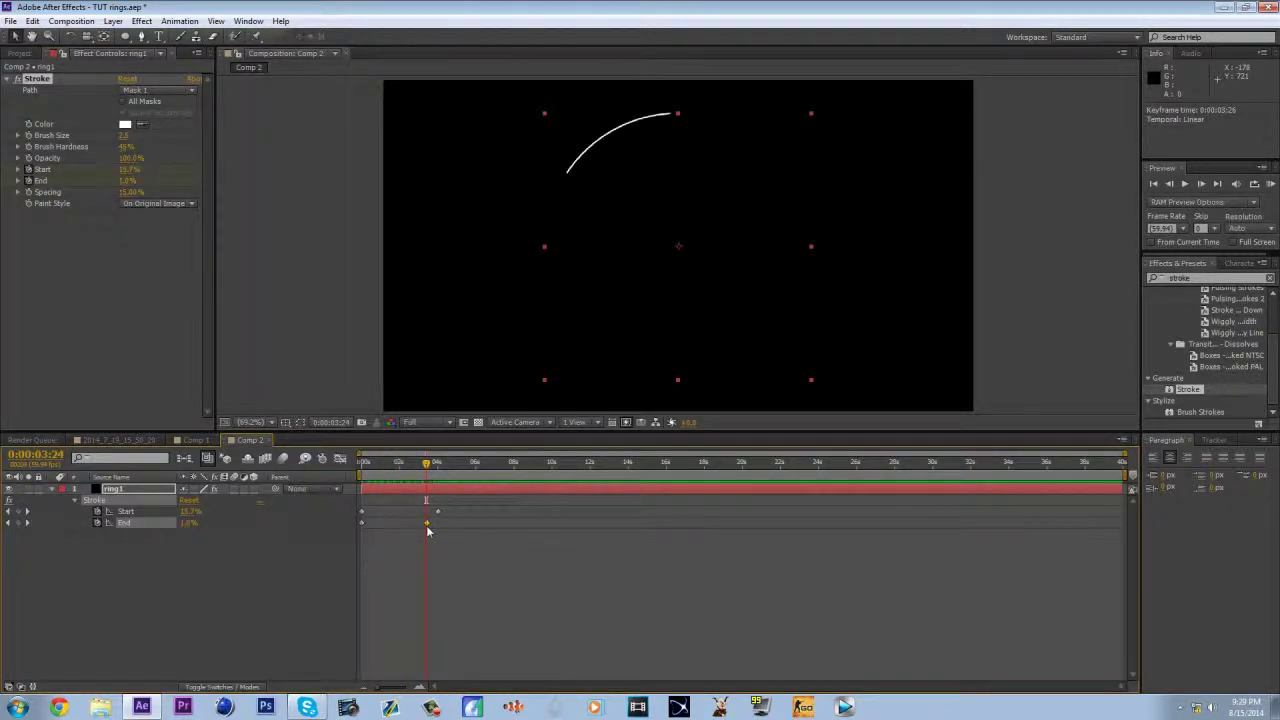
mouse_move(423, 468)
left_mouse_down()
mouse_move(370, 470)
mouse_move(443, 485)
mouse_move(387, 484)
left_mouse_up()
left_click_drag(432, 526, 458, 524)
mouse_move(370, 476)
left_mouse_down()
mouse_move(460, 490)
mouse_move(420, 489)
mouse_move(450, 525)
left_mouse_up()
mouse_move(437, 470)
left_mouse_down()
mouse_move(358, 483)
mouse_move(452, 494)
mouse_move(435, 499)
mouse_move(434, 466)
mouse_move(443, 480)
mouse_move(426, 486)
mouse_move(449, 488)
left_mouse_up()
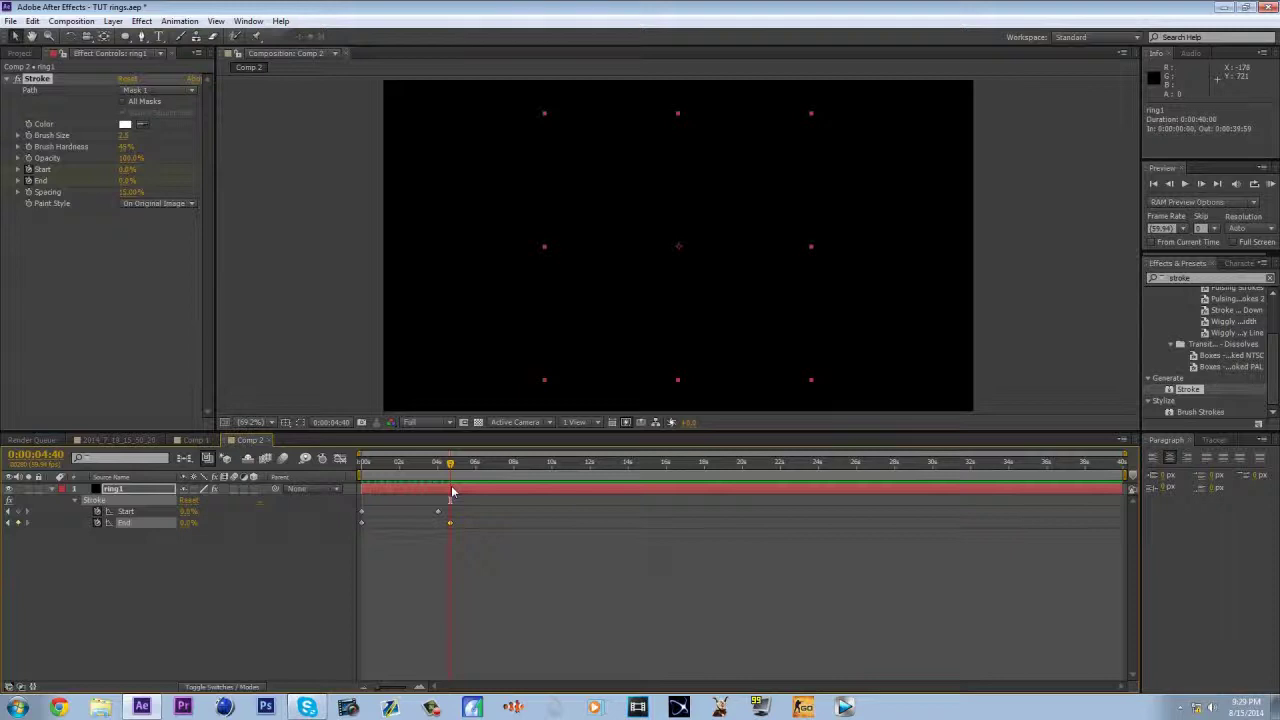
- Duplicate the ring1 layer instead of its Stroke effect, reveal the copy's keyframes and shift the copy to start at 0:00:04:40
key("ctrl+d")
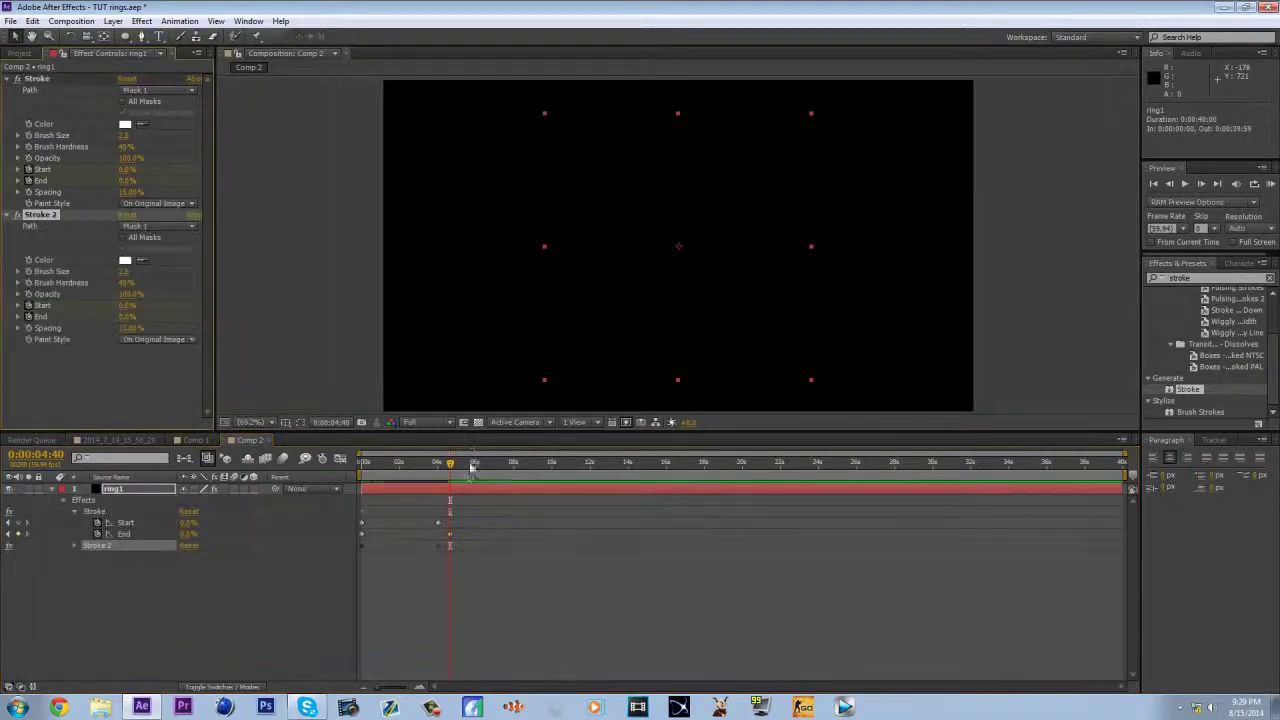
key("Delete")
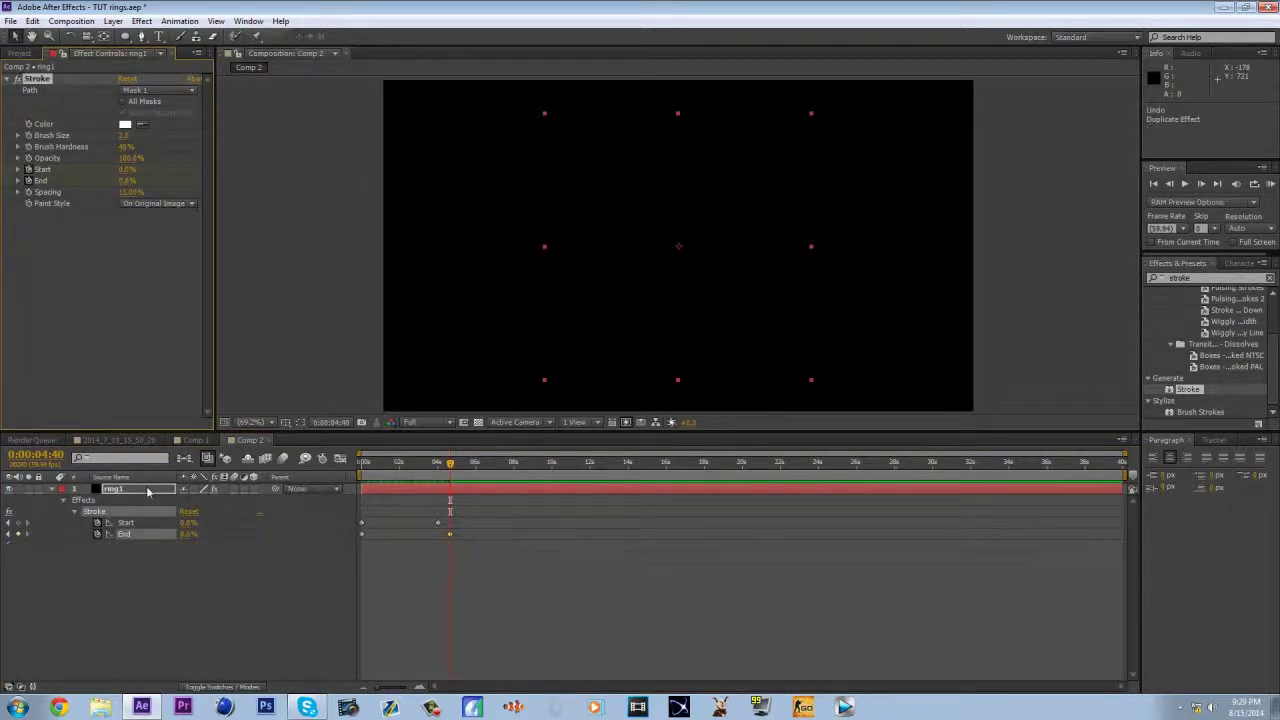
key("ctrl+d")
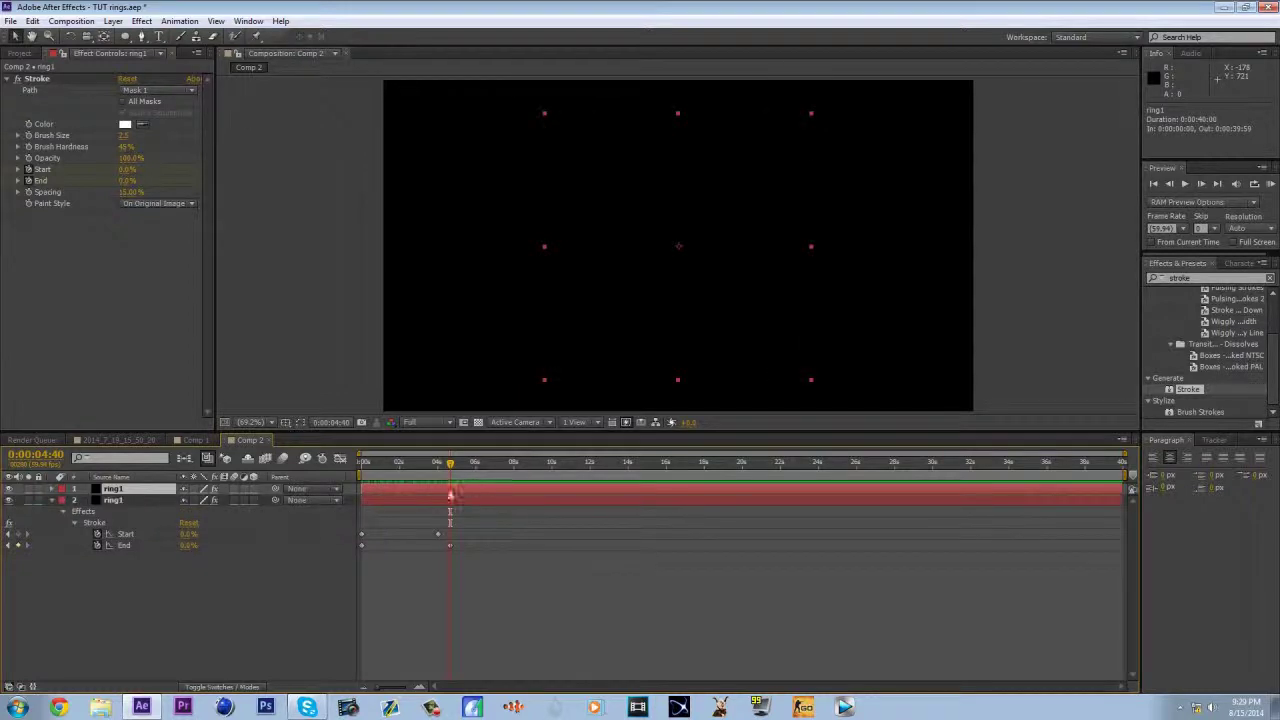
key("u")
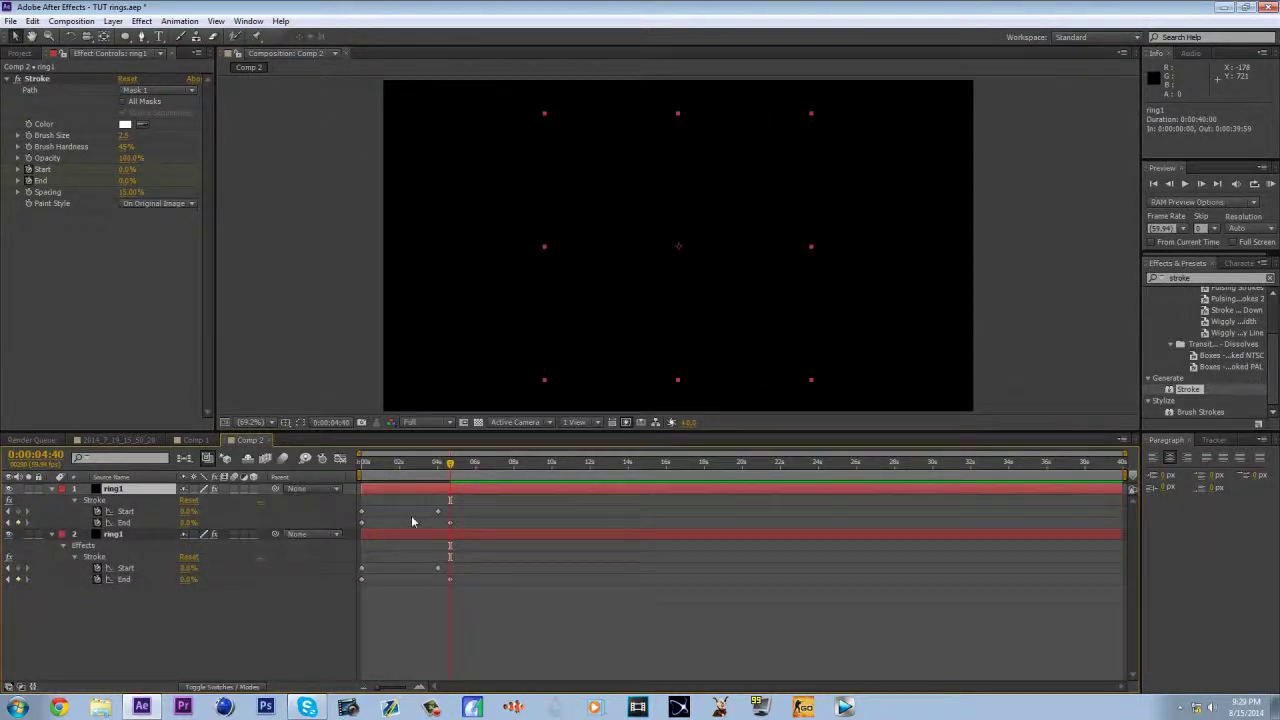
left_click_drag(437, 492, 507, 497)
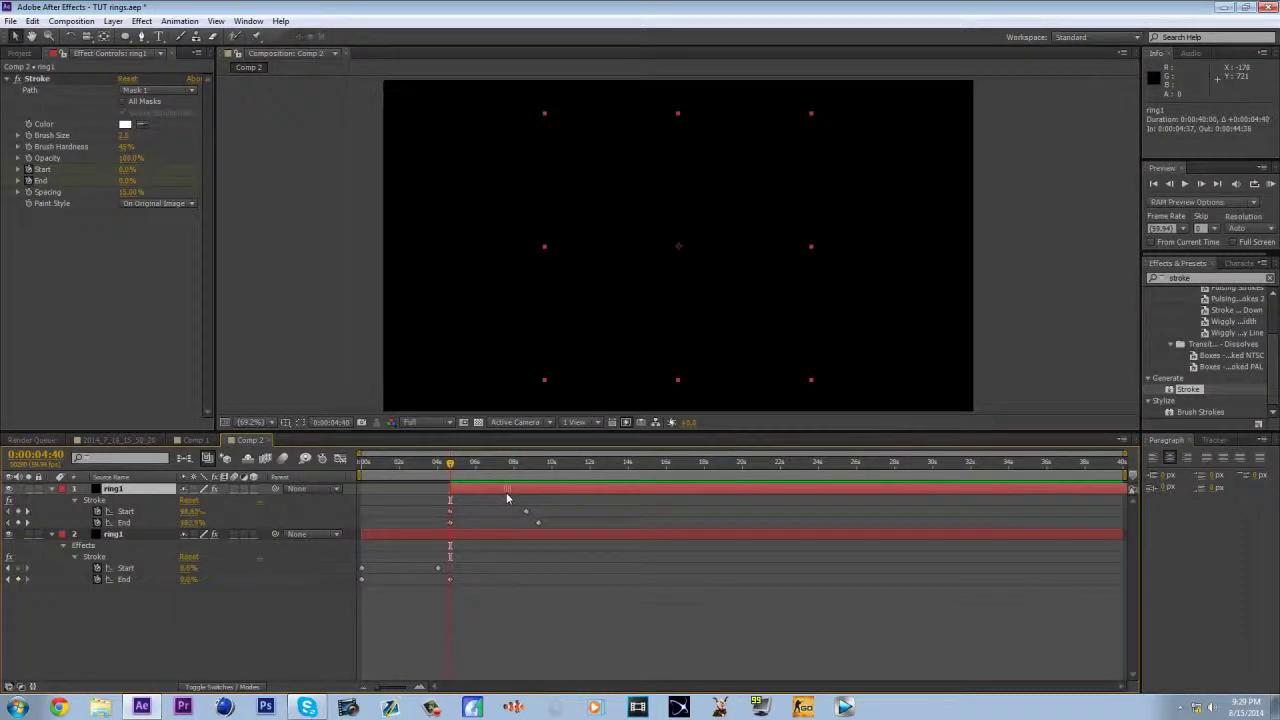
left_click_drag(414, 462, 440, 468)
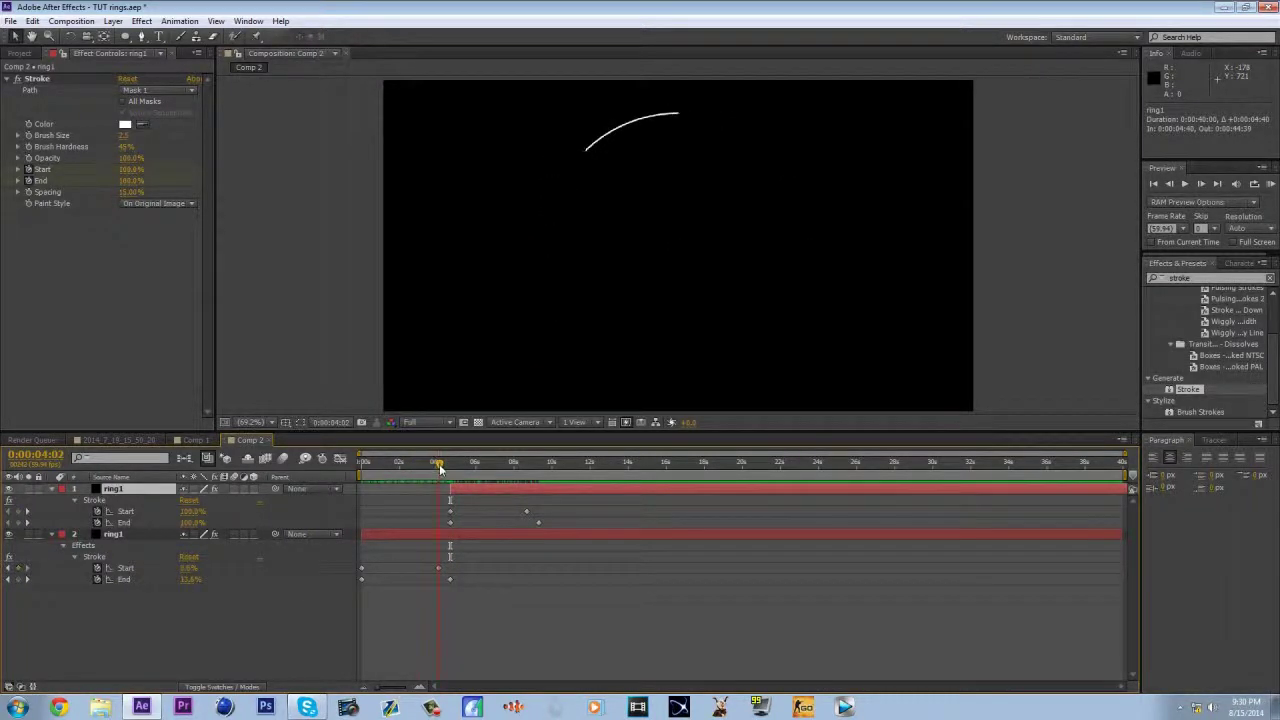
- Shift the duplicated ring1 layer to start at 0:00:04:02 and try its first End keyframe slightly before the layer's start
mouse_move(496, 488)
left_mouse_down()
mouse_move(434, 467)
mouse_move(451, 477)
mouse_move(438, 480)
mouse_move(432, 522)
left_mouse_up()
left_click(437, 527)
mouse_move(422, 465)
left_mouse_down()
mouse_move(449, 486)
mouse_move(412, 465)
mouse_move(453, 475)
mouse_move(438, 473)
left_mouse_up()
left_click(411, 577)
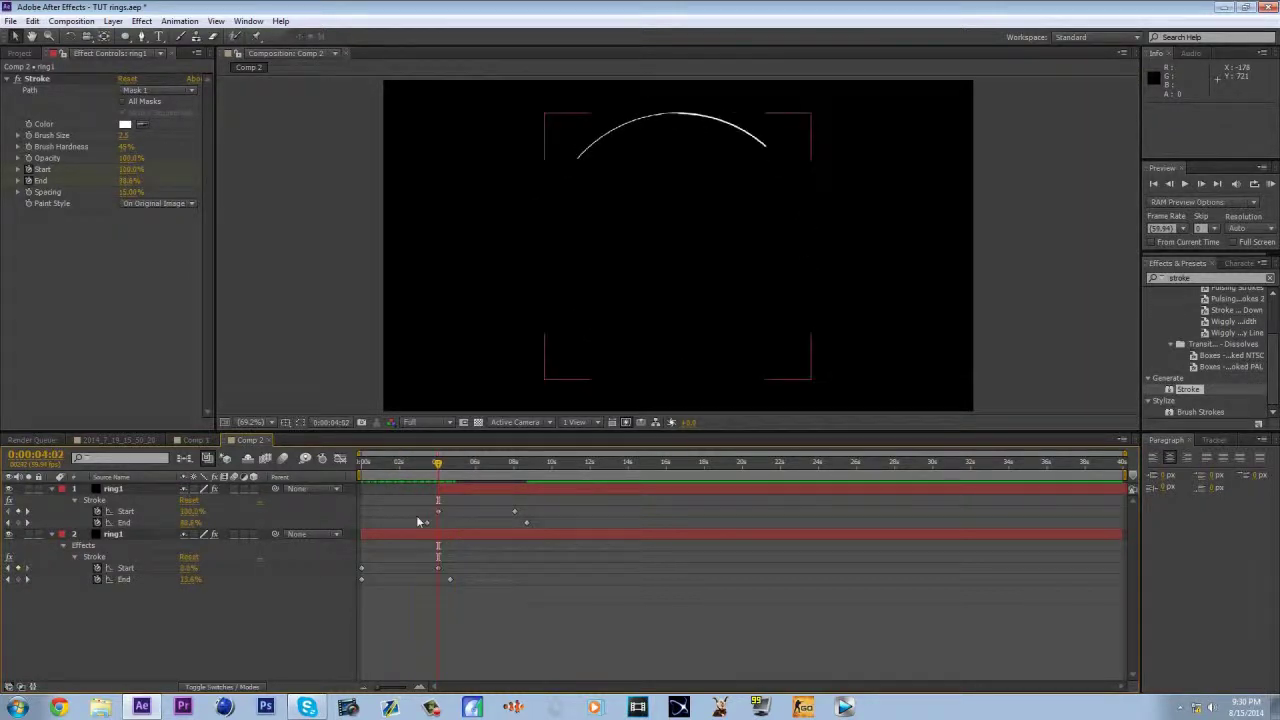
- Move the duplicate's first End keyframe to 0:00:04:40, aligned with the original layer's last End keyframe, and scrub across the transition
left_click_drag(423, 523, 437, 524)
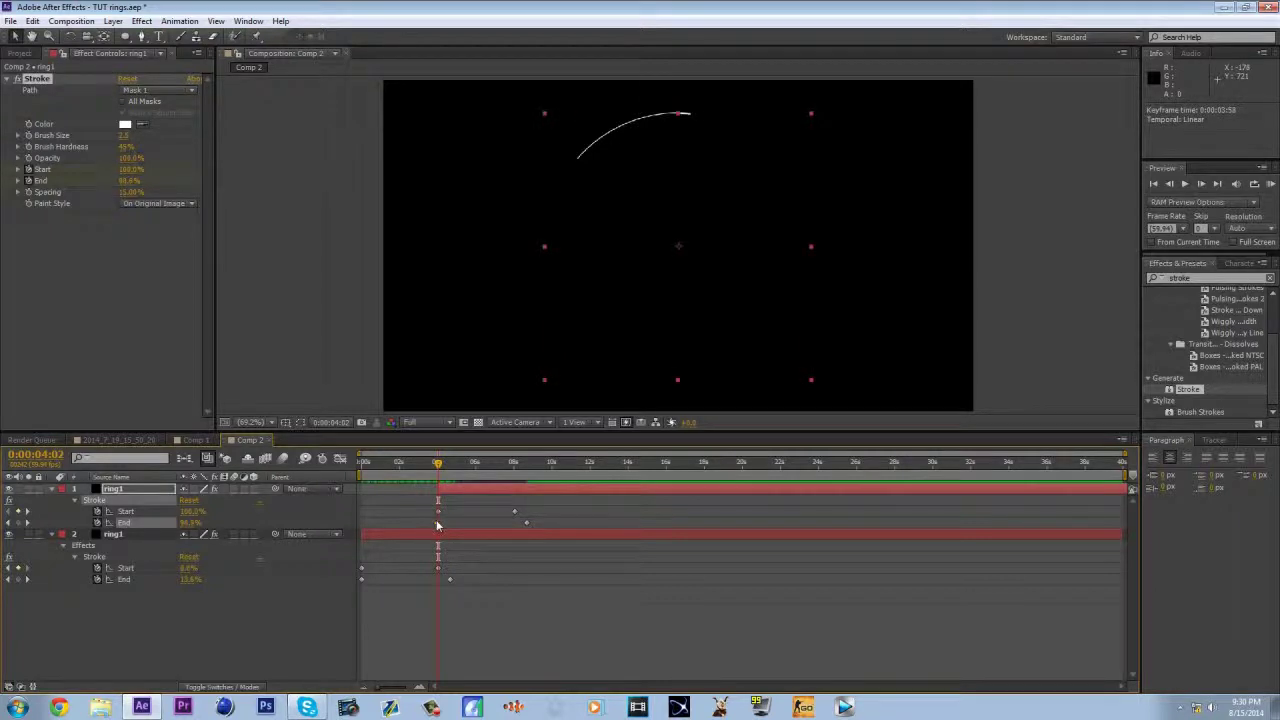
left_click_drag(430, 470, 449, 471)
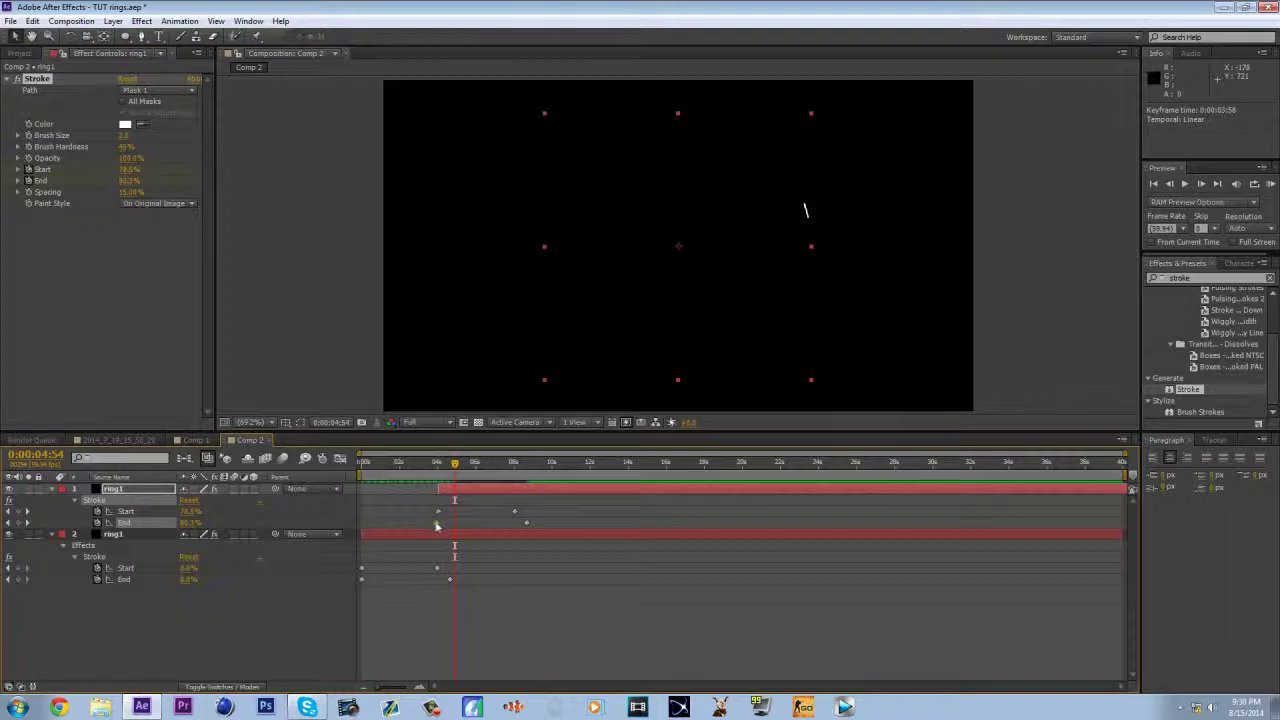
left_click_drag(454, 523, 449, 521)
left_click_drag(433, 467, 450, 486)
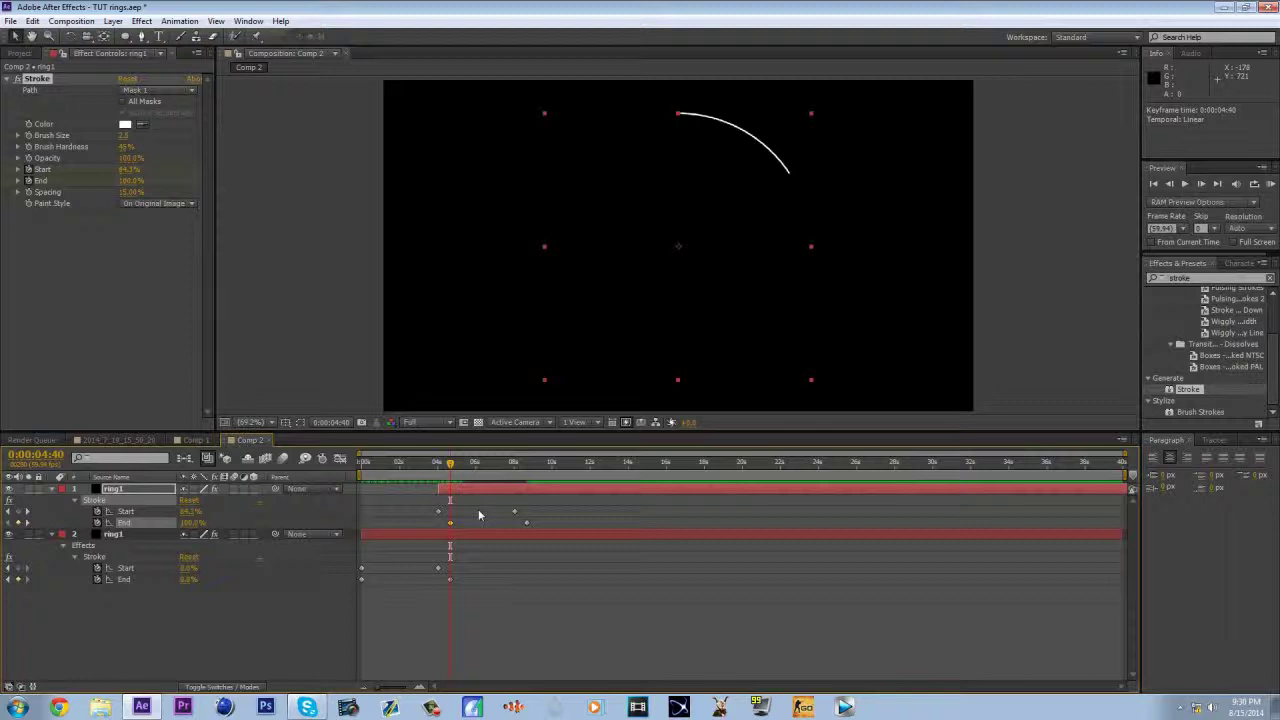
left_click(450, 522)
left_click(450, 579)
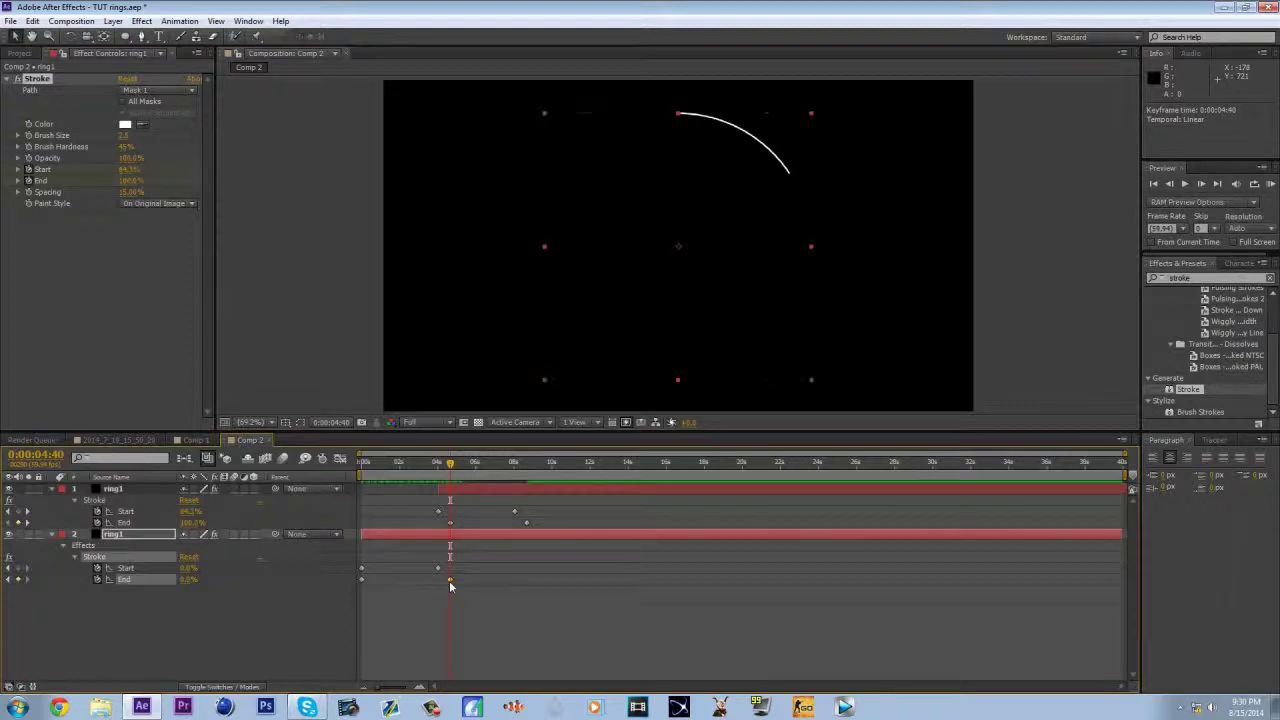
left_click(439, 628)
mouse_move(417, 468)
left_mouse_down()
mouse_move(466, 483)
mouse_move(426, 485)
mouse_move(443, 496)
left_mouse_up()
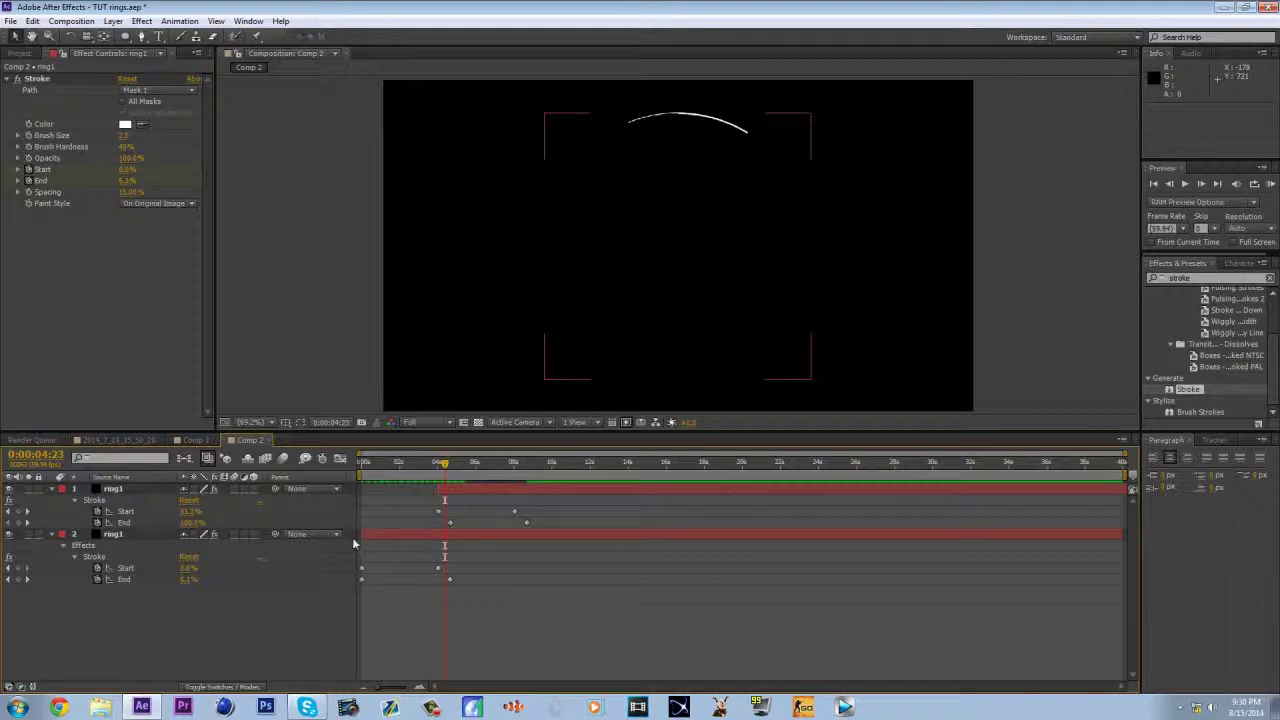
- Duplicate the upper ring1 layer, reveal its keyframes, shift the new copy to start at 0:00:08:04 and scrub the result
left_click(384, 522)
left_click_drag(411, 472, 525, 478)
left_click(532, 487)
key("ctrl+d")
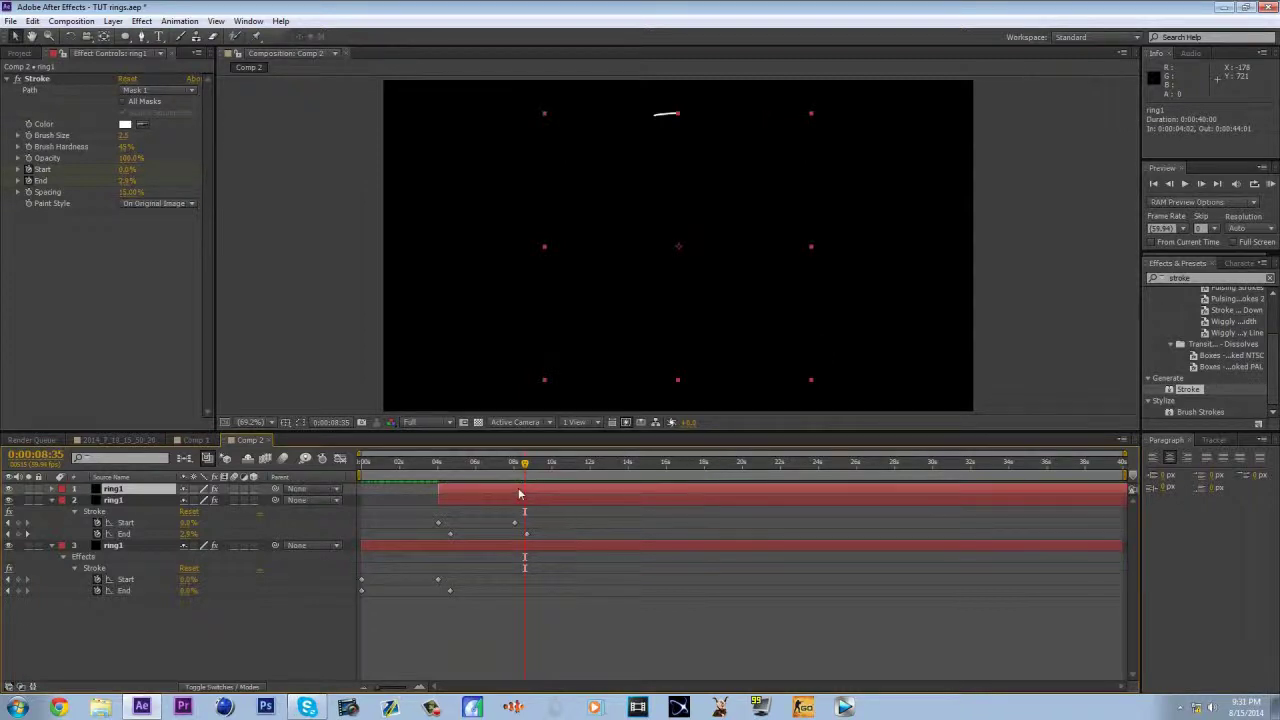
key("u")
left_click_drag(512, 497, 589, 490)
left_click(515, 463)
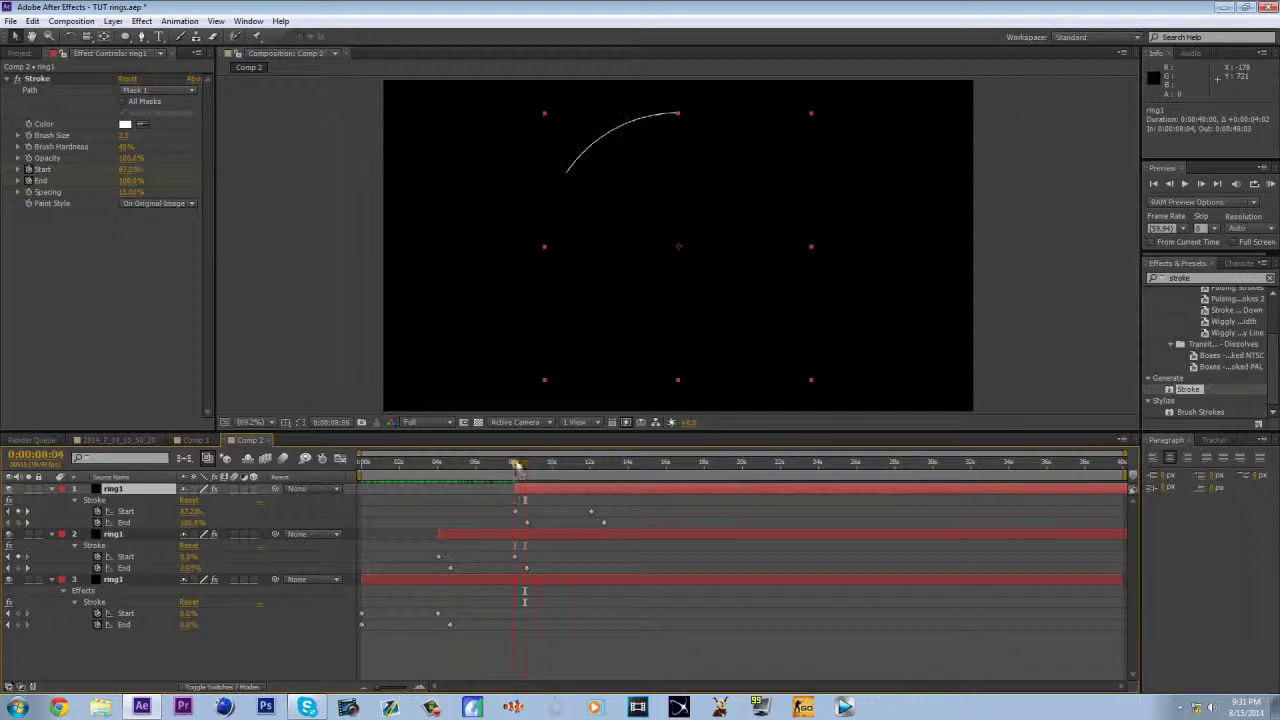
left_click_drag(508, 466, 369, 489)
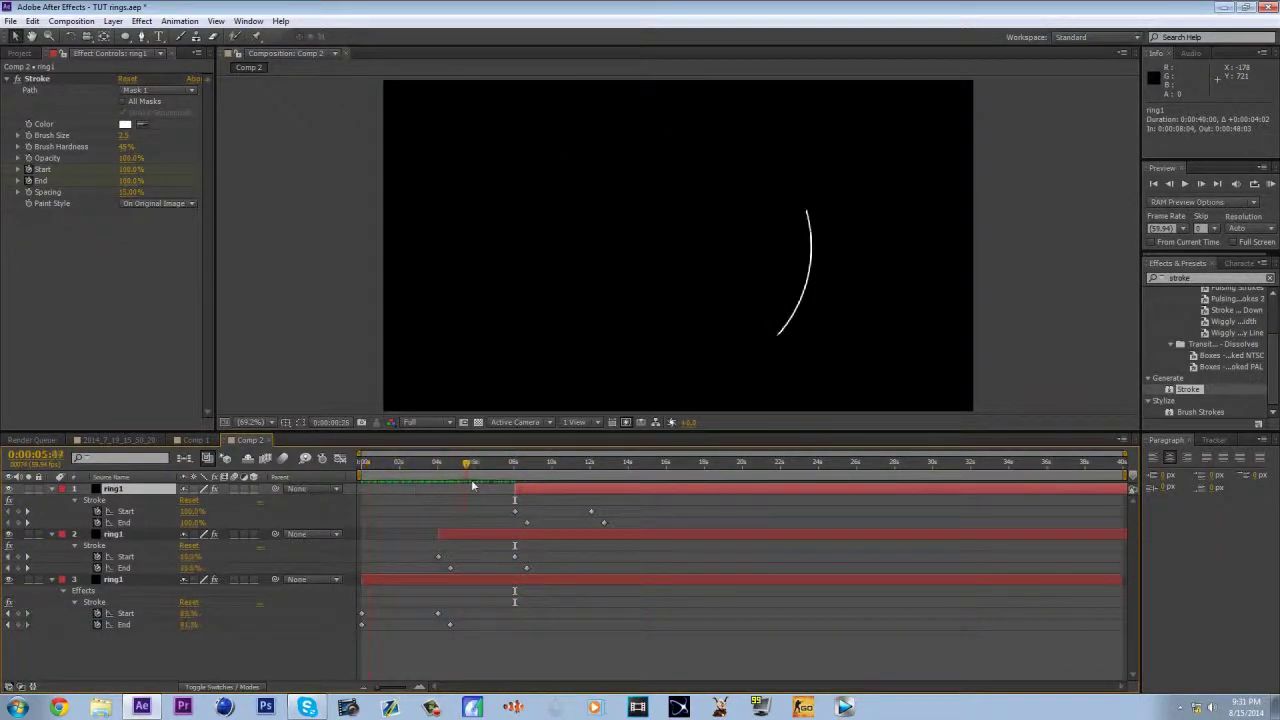
- Duplicate the topmost ring1 layer again, reveal its keyframes and shift the fourth copy to start at 0:00:12:06
left_click(605, 498)
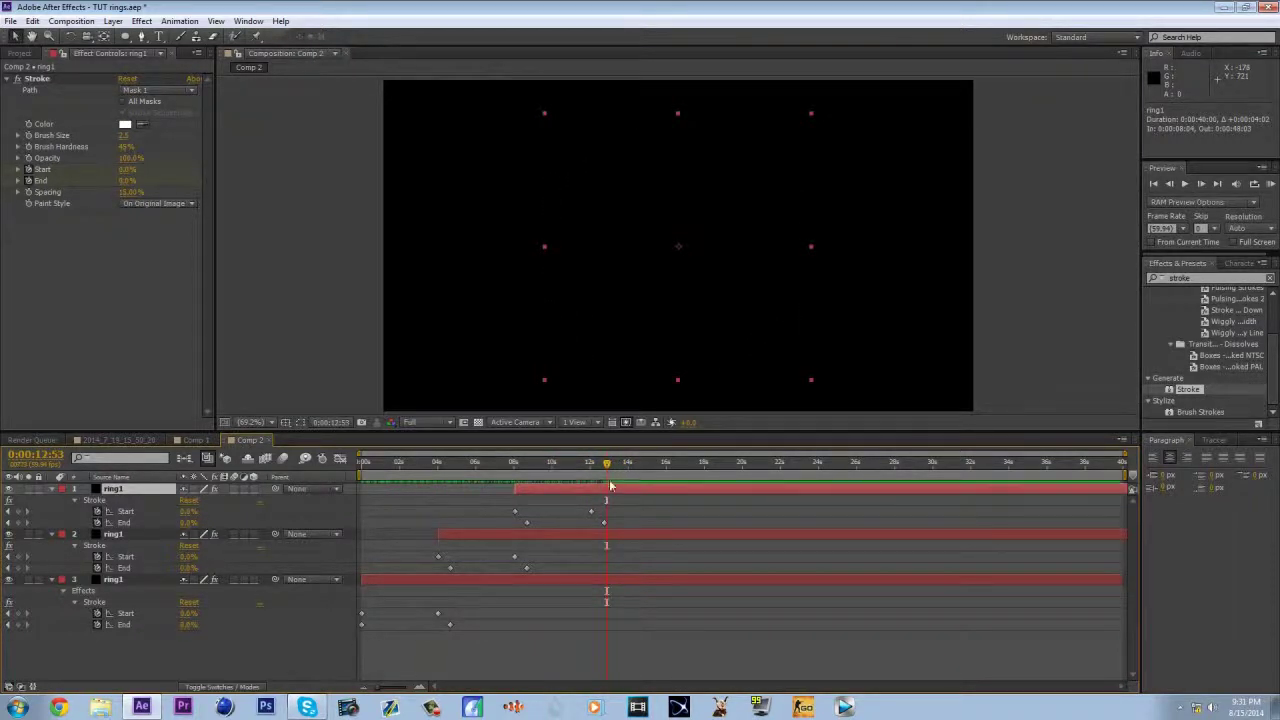
key("ctrl+d")
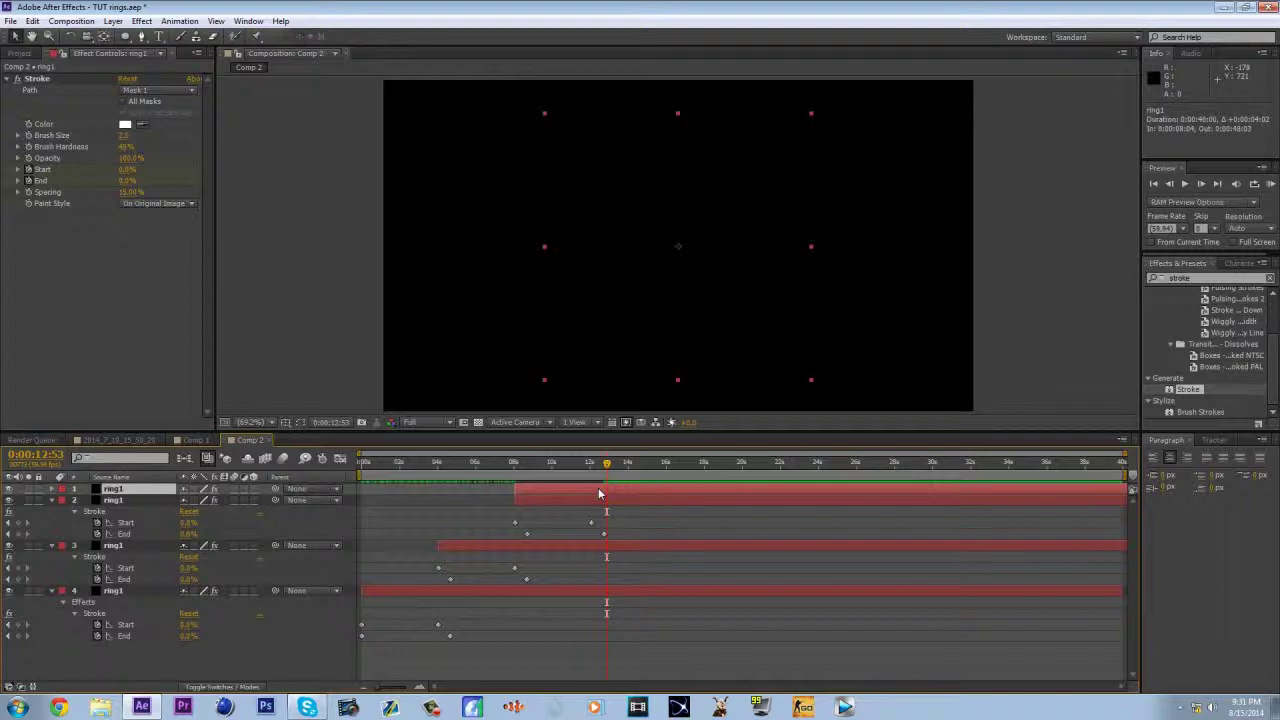
key("u")
mouse_move(601, 470)
left_mouse_down()
mouse_move(590, 472)
mouse_move(664, 498)
left_mouse_up()
- Scrub through the timeline to examine the continuous stroke motion across the four ring1 layers
mouse_move(546, 462)
left_mouse_down()
mouse_move(672, 478)
mouse_move(346, 541)
mouse_move(412, 537)
mouse_move(361, 550)
mouse_move(408, 566)
left_mouse_up()
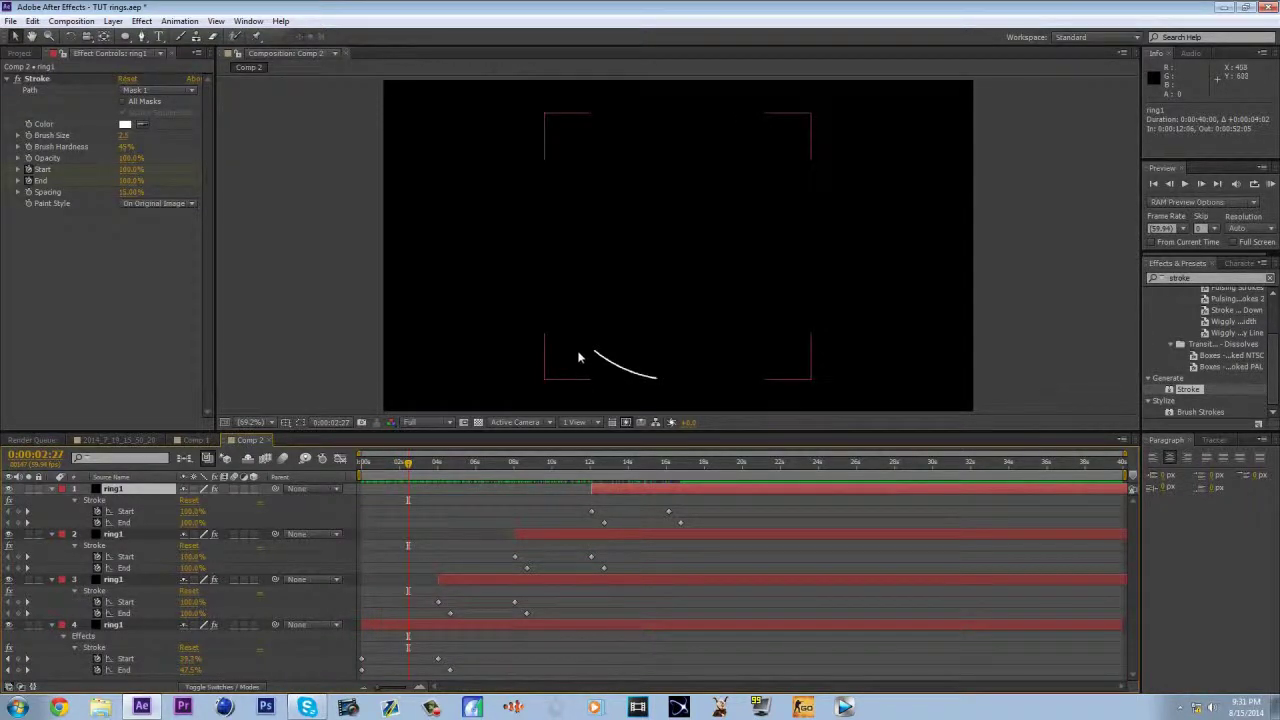
mouse_move(408, 463)
left_mouse_down()
mouse_move(360, 470)
mouse_move(393, 473)
left_mouse_up()
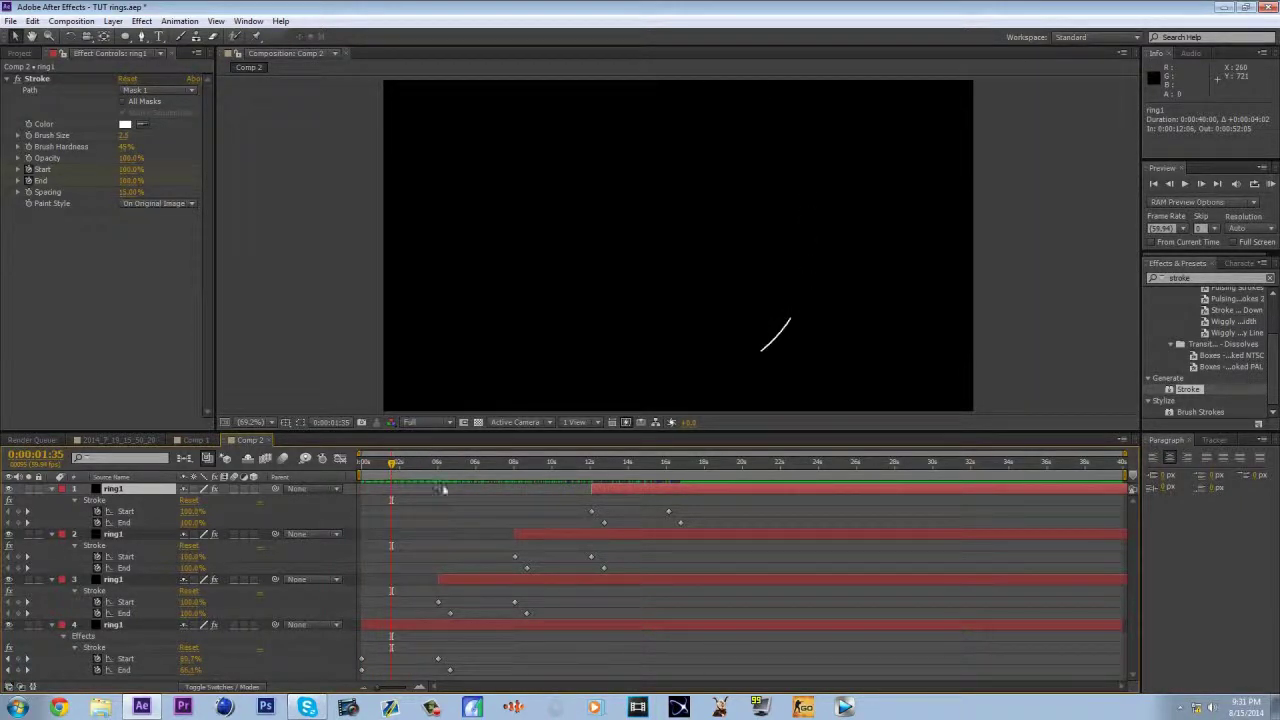
mouse_move(384, 477)
left_mouse_down()
mouse_move(461, 484)
mouse_move(399, 497)
mouse_move(417, 501)
left_mouse_up()
mouse_move(404, 476)
left_mouse_down()
mouse_move(415, 484)
mouse_move(371, 497)
mouse_move(489, 499)
mouse_move(408, 465)
mouse_move(700, 481)
mouse_move(540, 478)
left_mouse_up()
mouse_move(451, 516)
left_mouse_down()
mouse_move(329, 518)
mouse_move(504, 489)
mouse_move(646, 500)
mouse_move(661, 488)
left_mouse_up()
- Collapse the properties of all ring1 layers and set the topmost layer's Stroke color to red
left_click(403, 532)
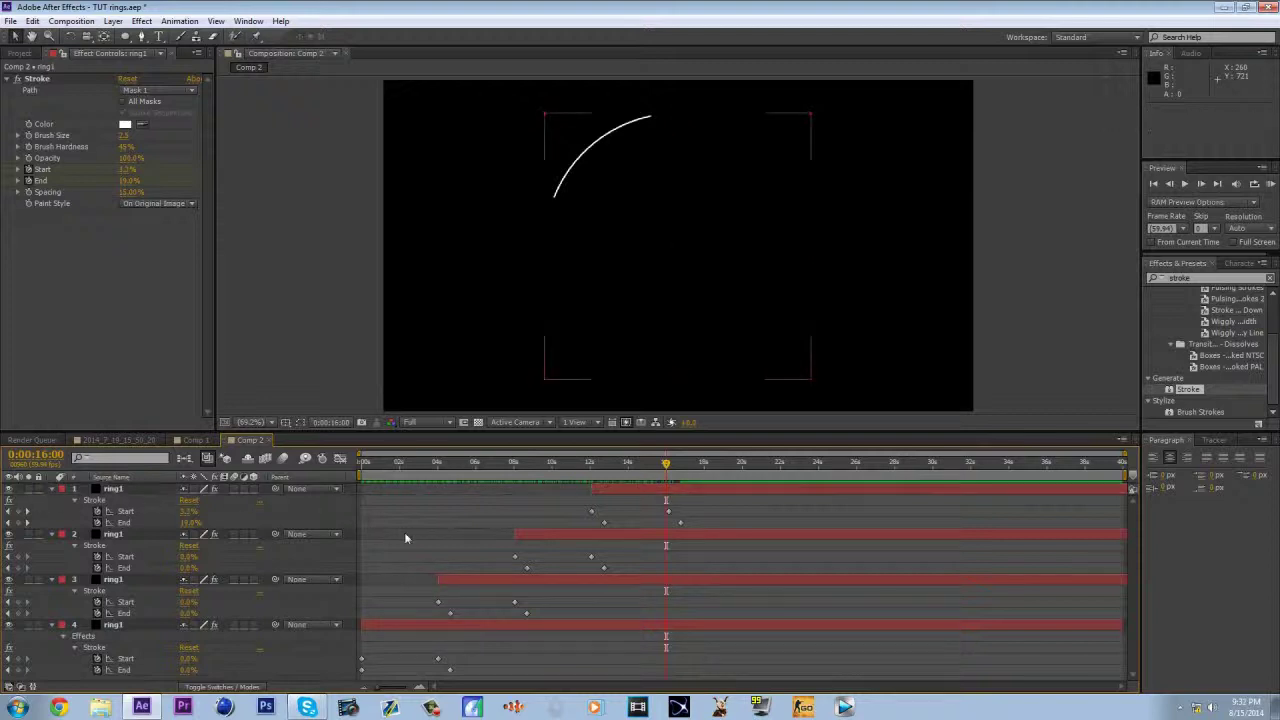
key("u")
left_click(129, 486)
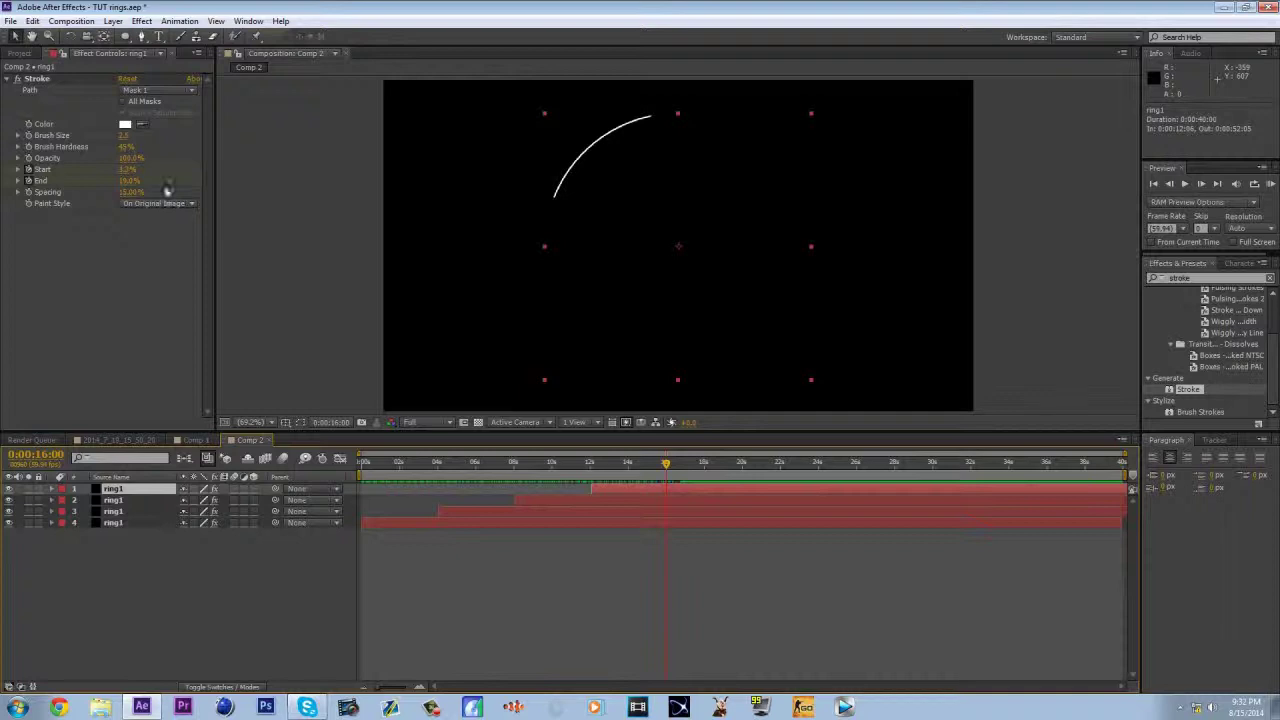
left_click(127, 125)
left_click(609, 276)
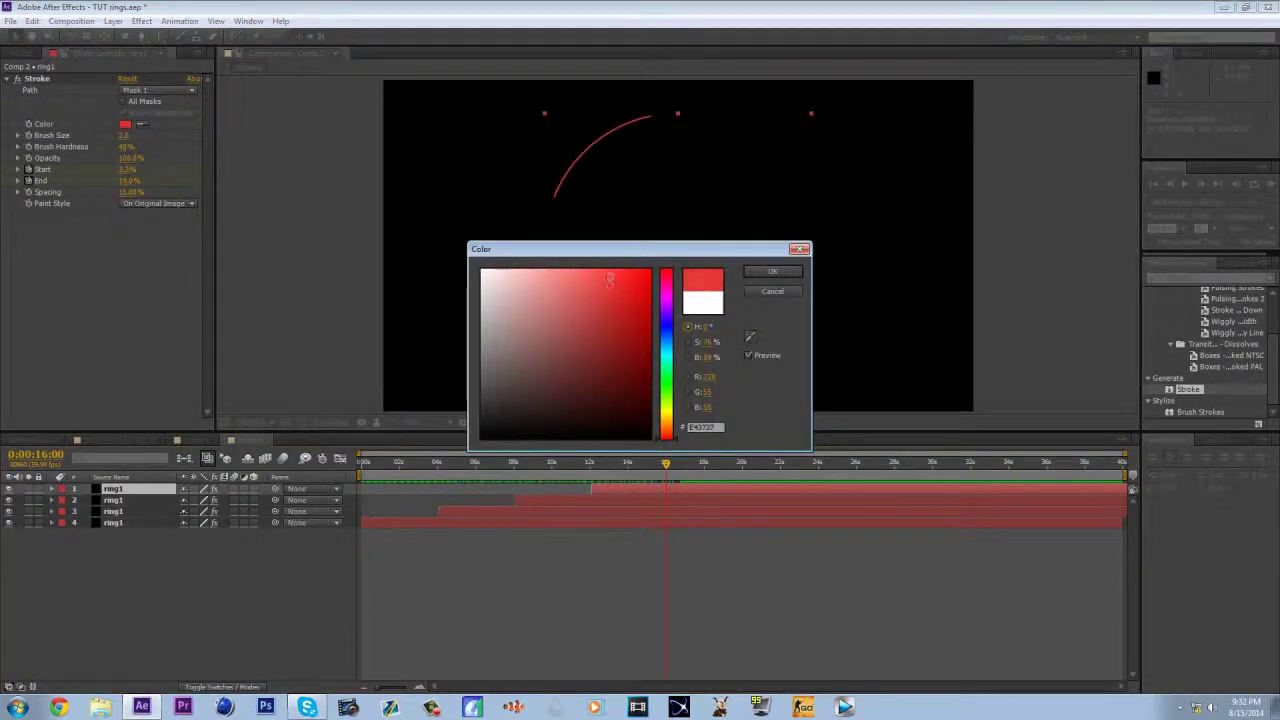
left_click(757, 272)
left_click(110, 500)
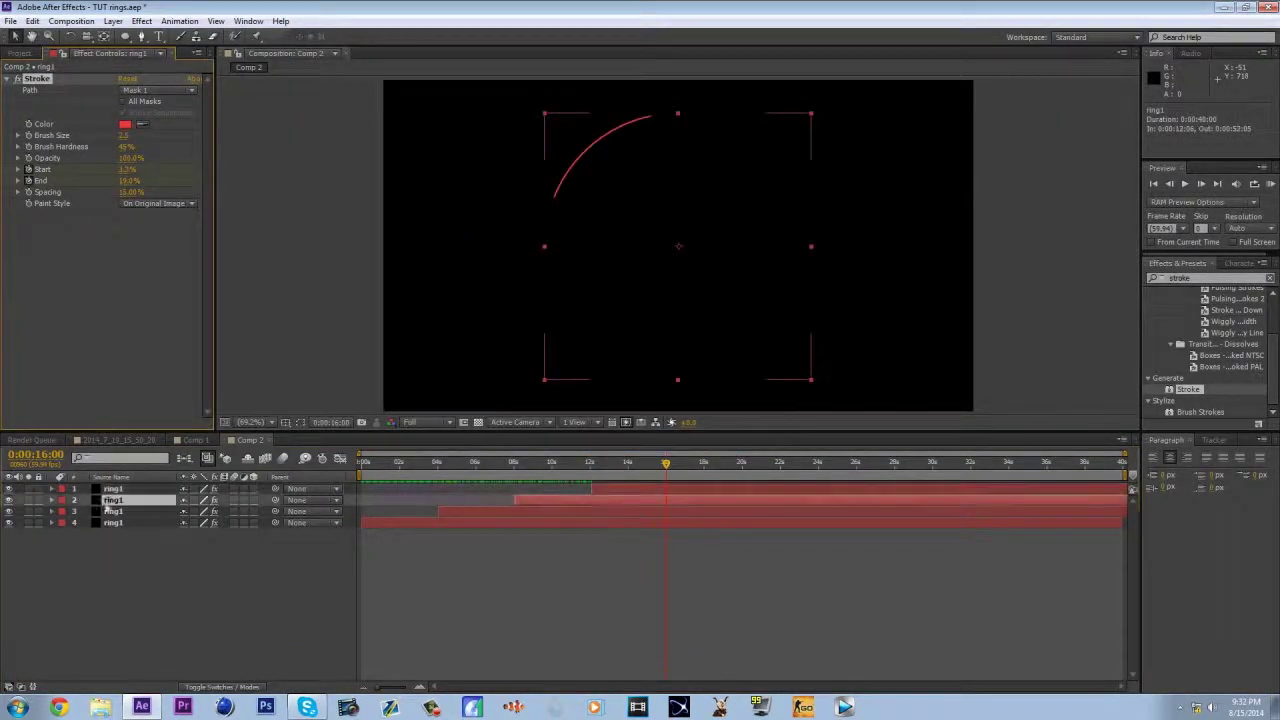
left_click(126, 125)
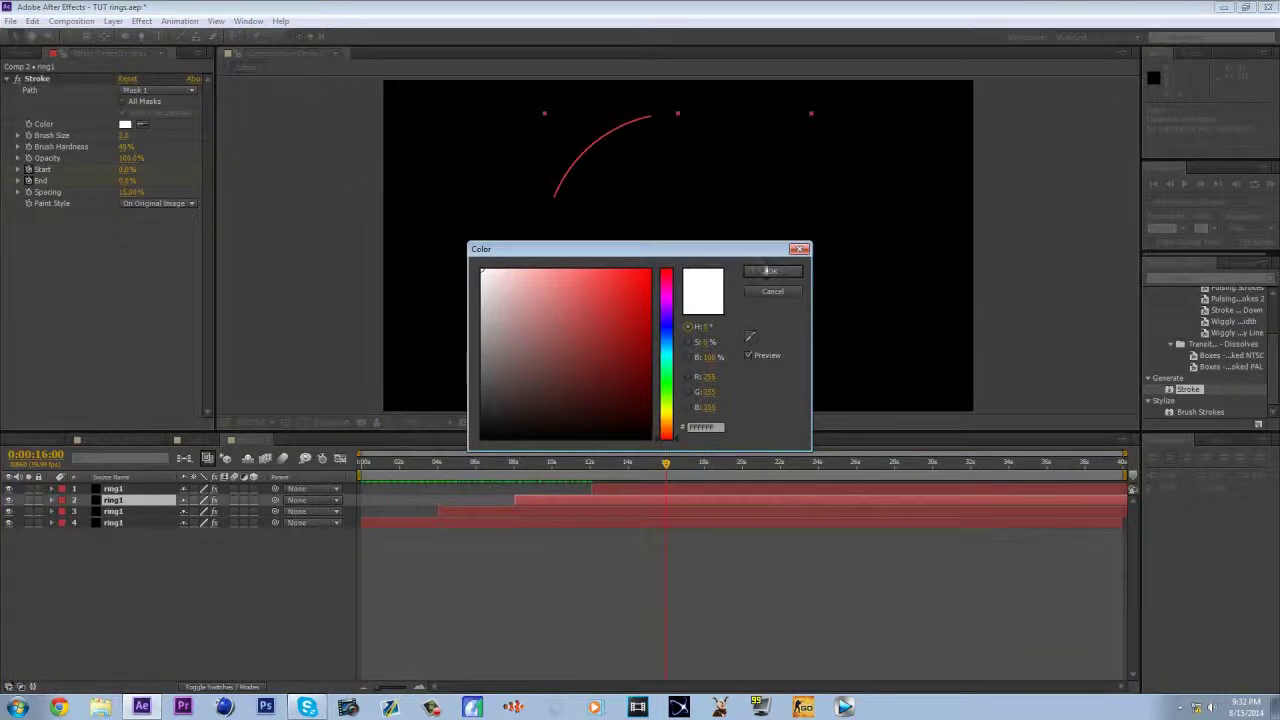
left_click(758, 293)
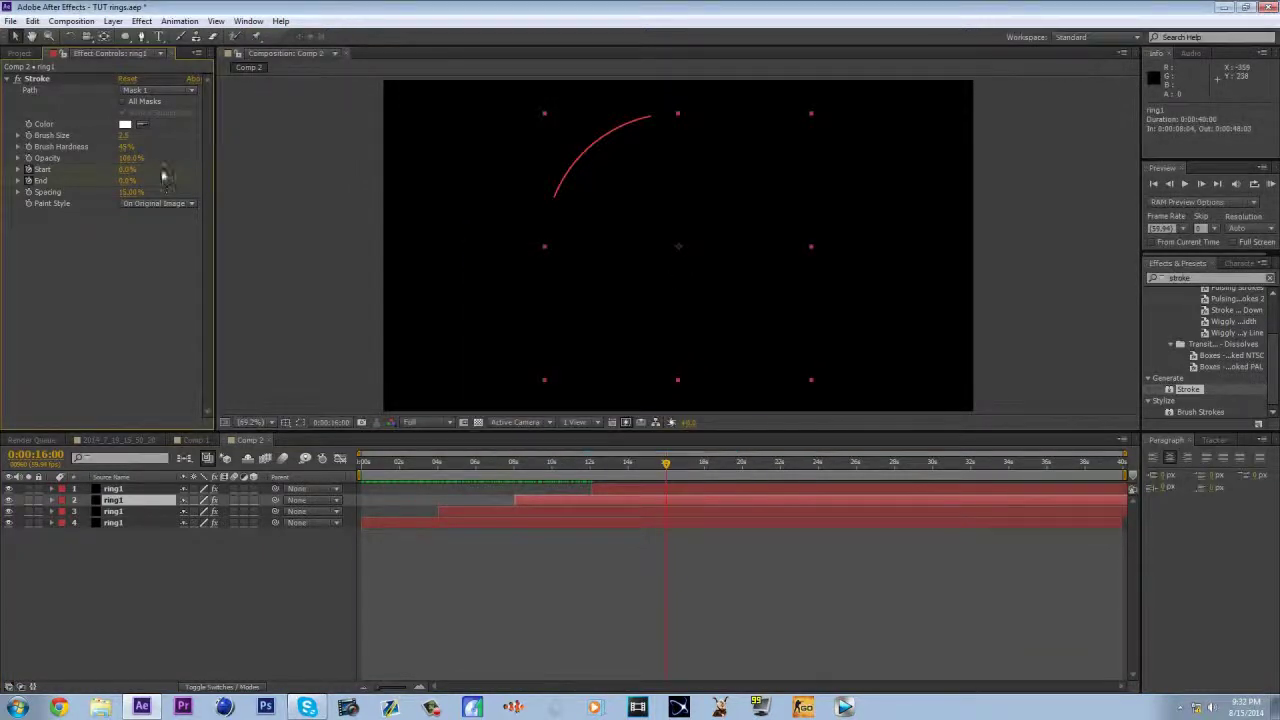
- Try the color eyedropper on the topmost ring1 layer's Stroke, and set its color to bright red
left_click(113, 488)
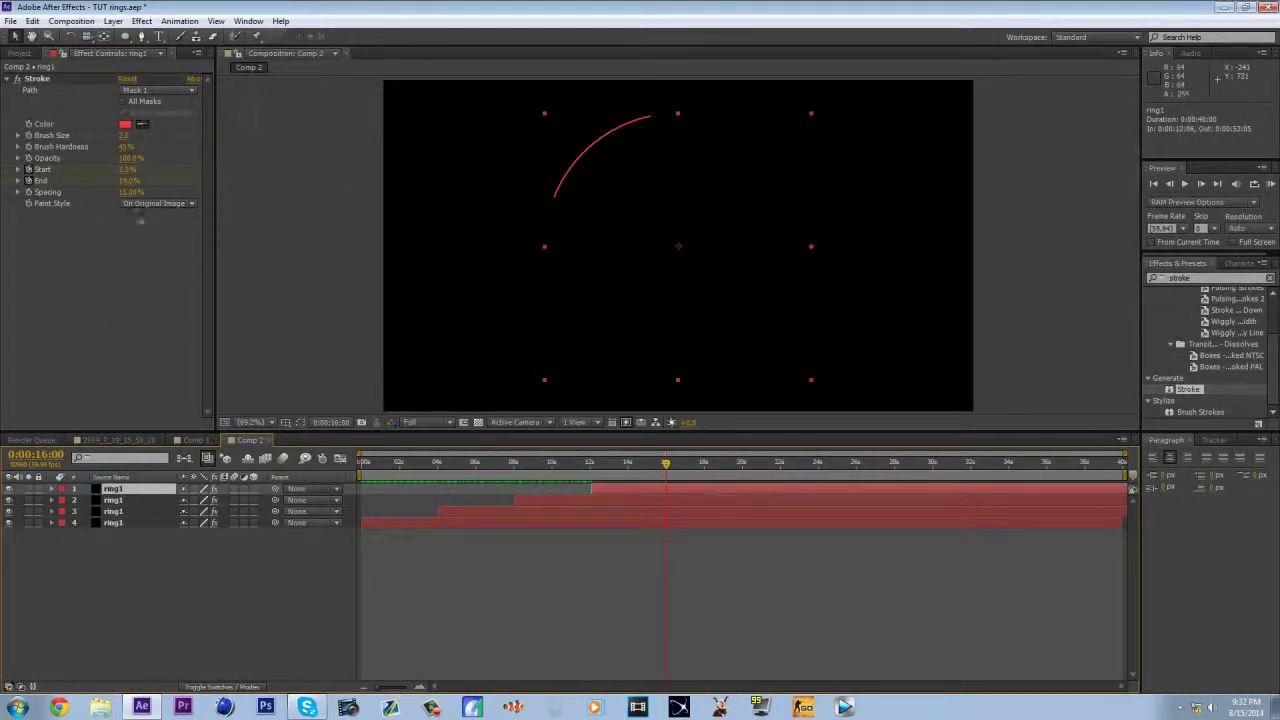
left_click(141, 503)
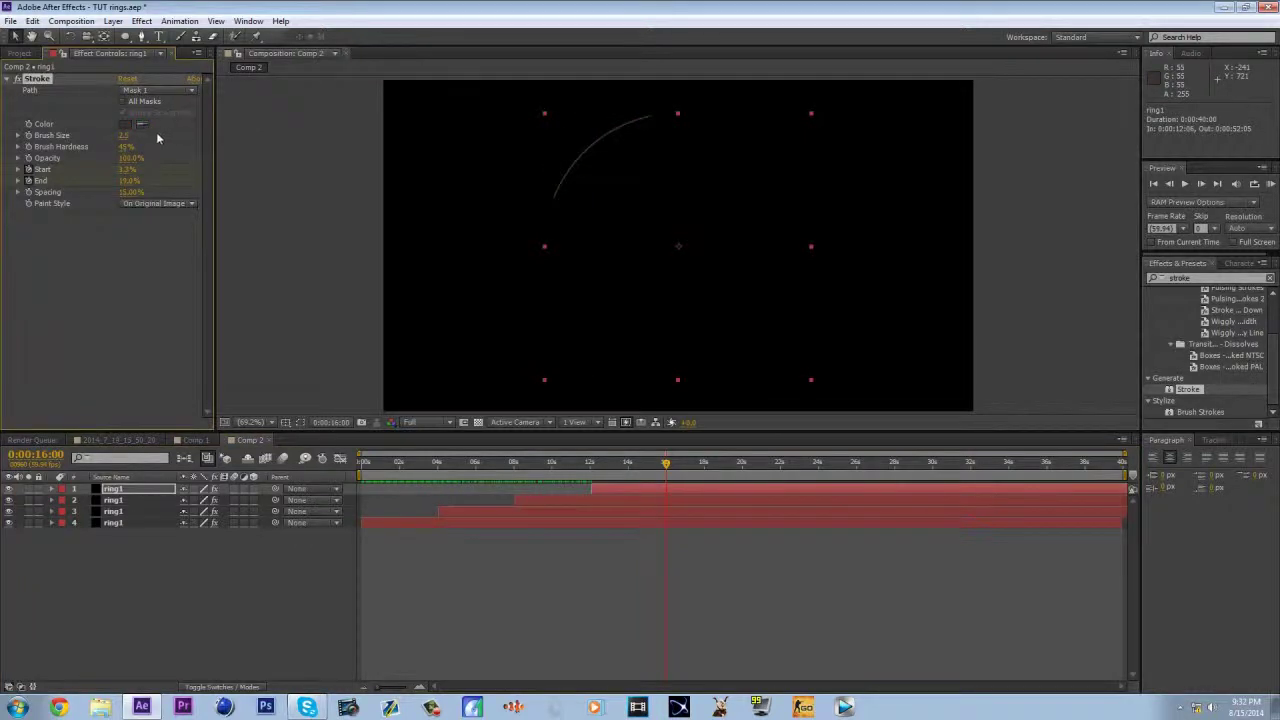
left_click(124, 124)
left_click(618, 271)
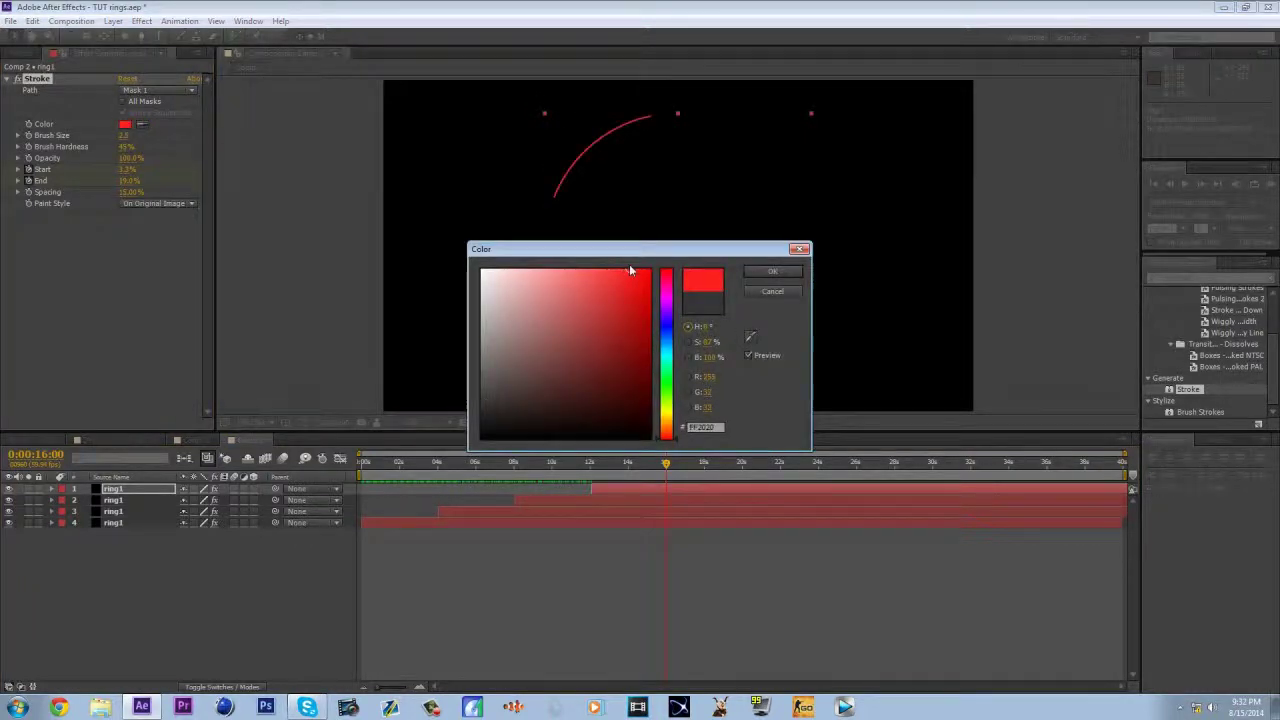
left_click(772, 271)
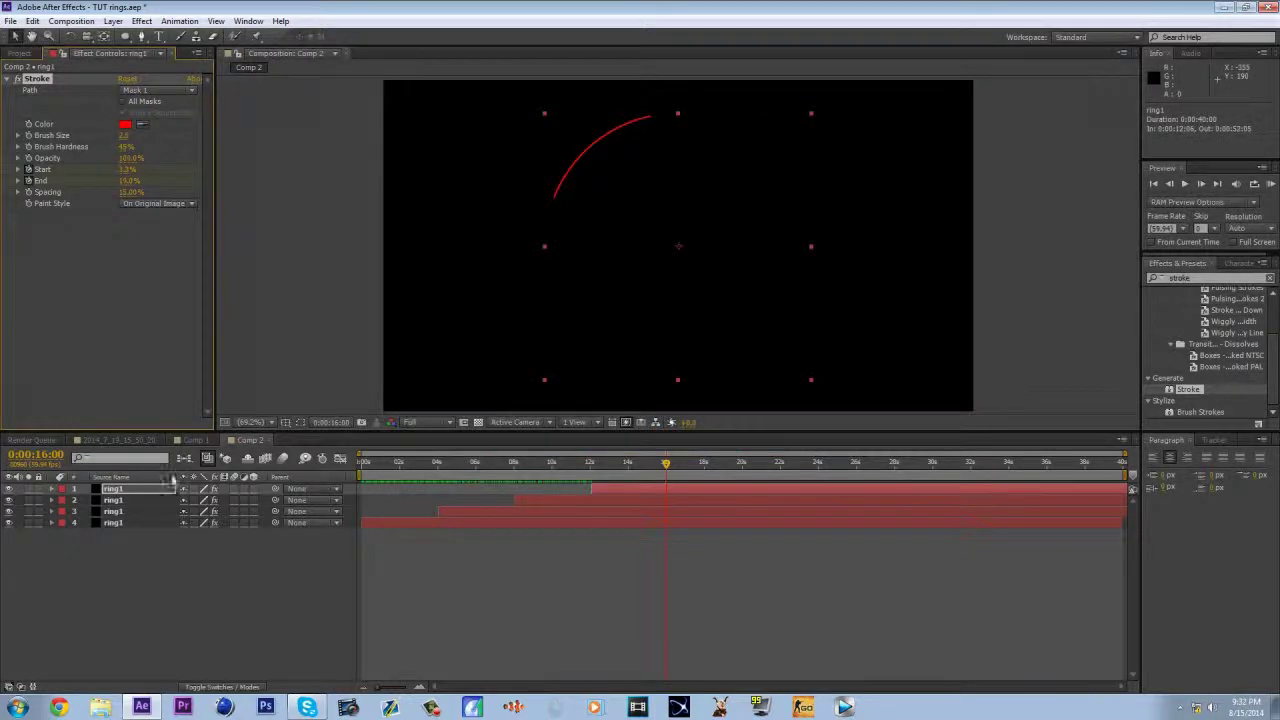
- Set the Stroke color of the second ring1 layer to bright purple
left_click(140, 500)
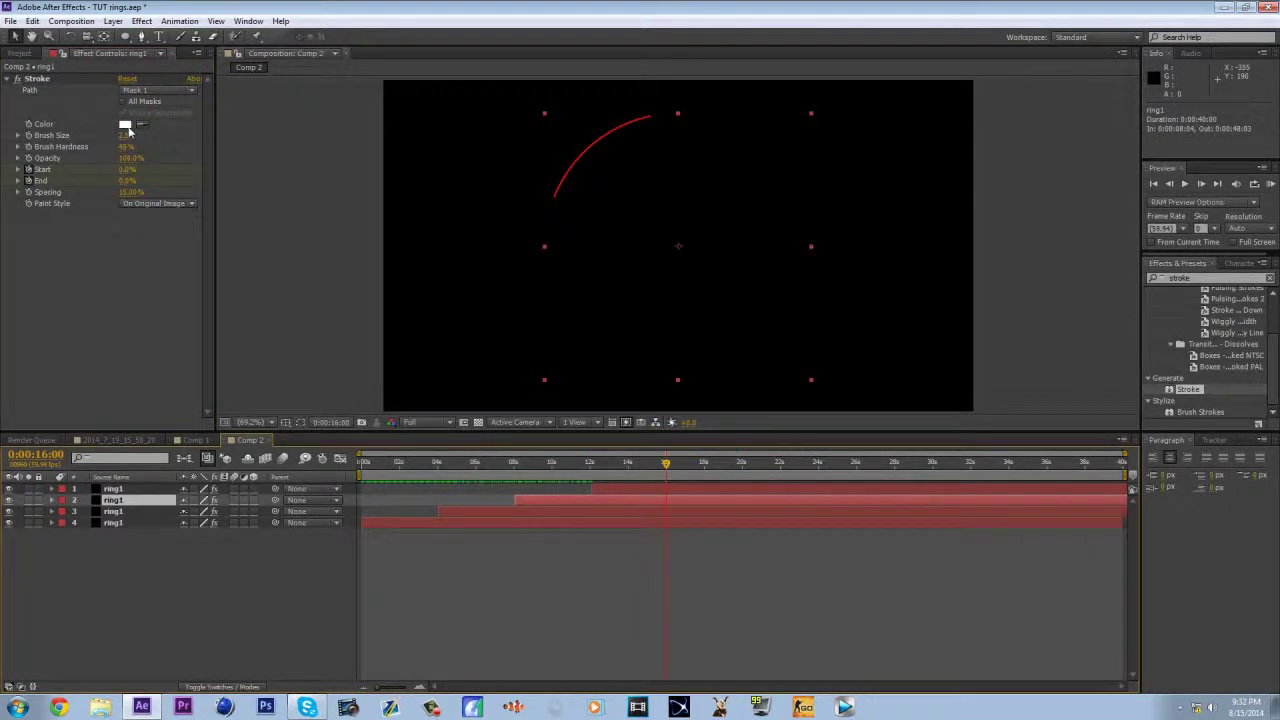
left_click(125, 124)
left_click(668, 308)
left_click(637, 285)
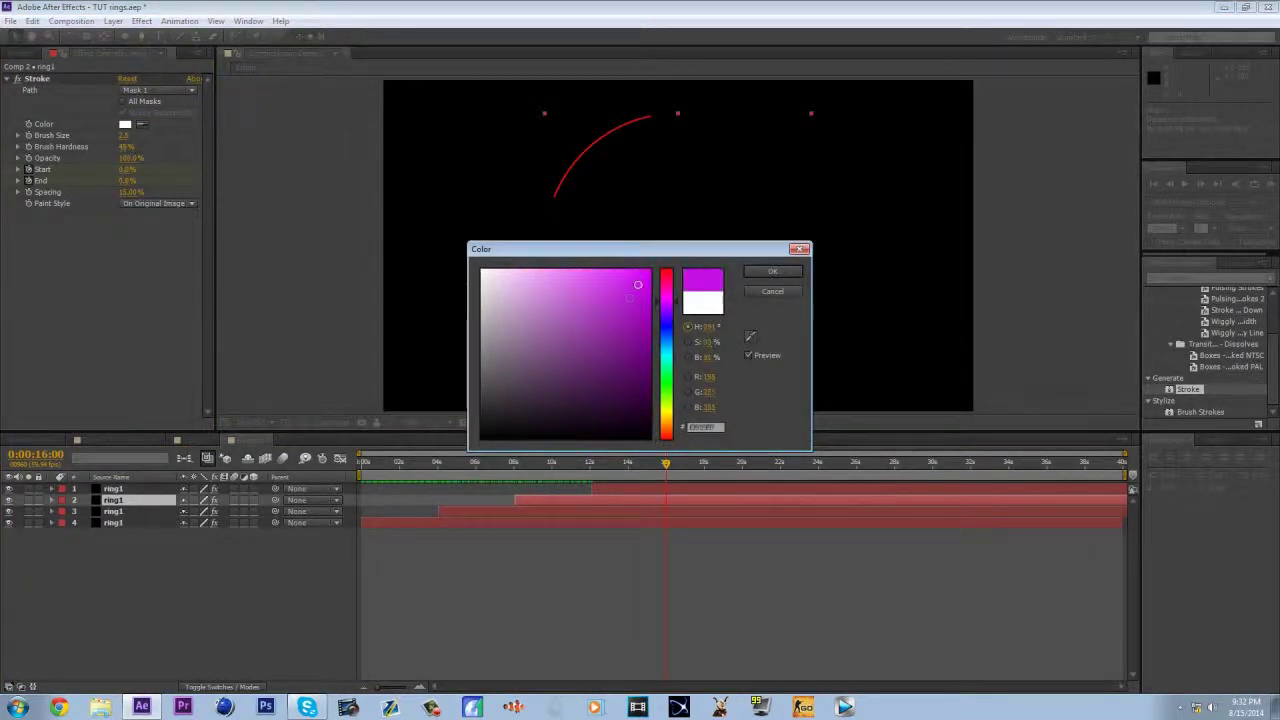
left_click(772, 272)
- Set the Stroke color of the third ring1 layer to light orange, FFAE5E
left_click(135, 511)
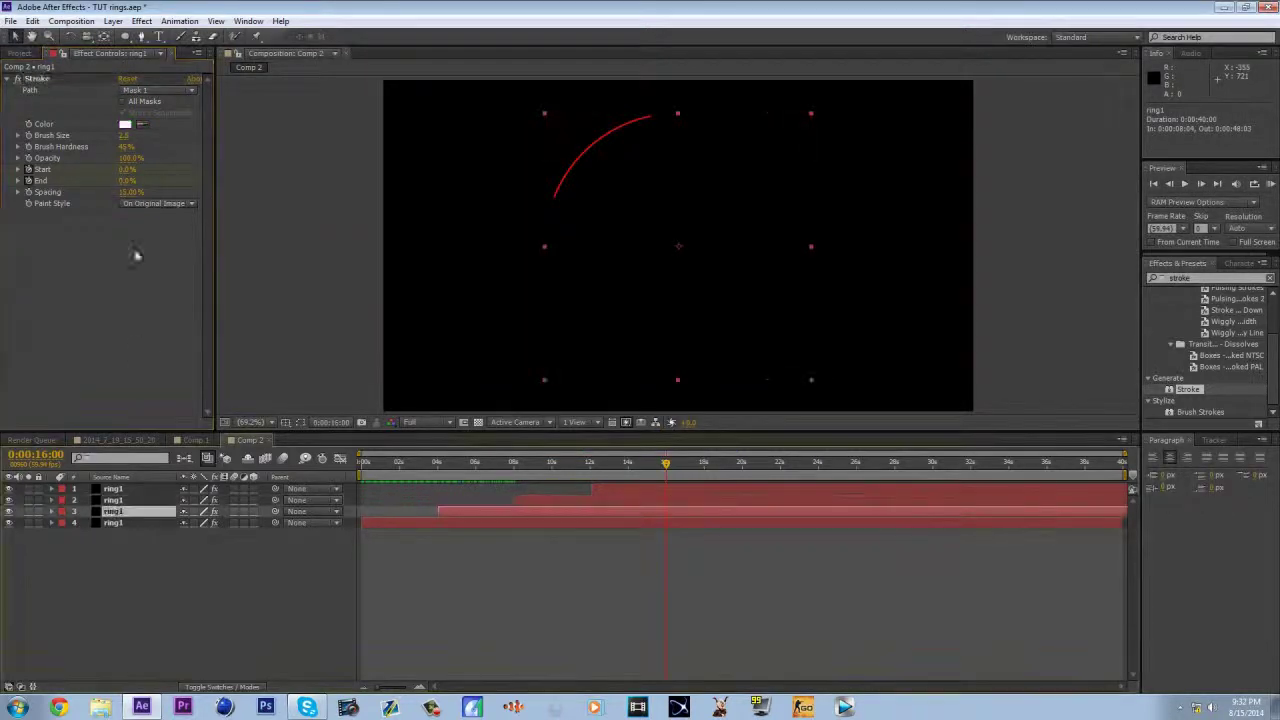
left_click(125, 124)
left_click_drag(666, 330, 667, 420)
left_click(584, 270)
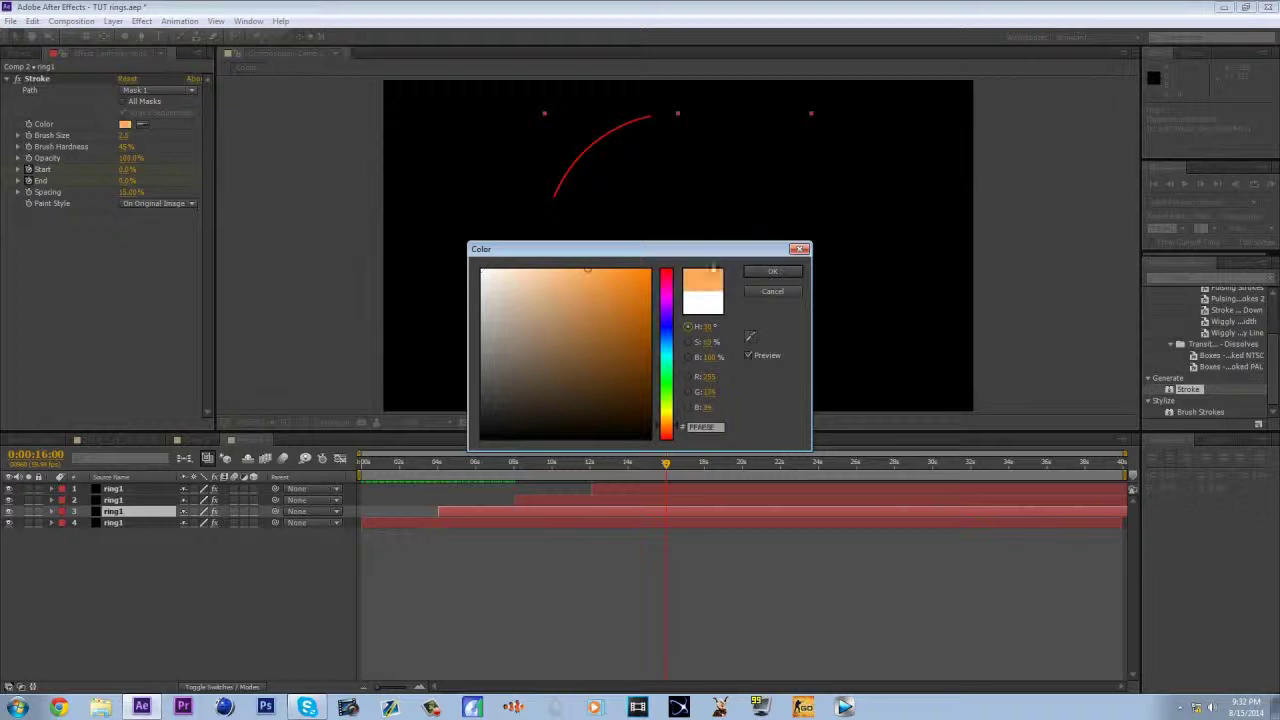
key("Return")
- Set the bottom ring1 layer's Stroke color to light blue and scrub through the animation to compare the colored segments
key("ctrl+Down")
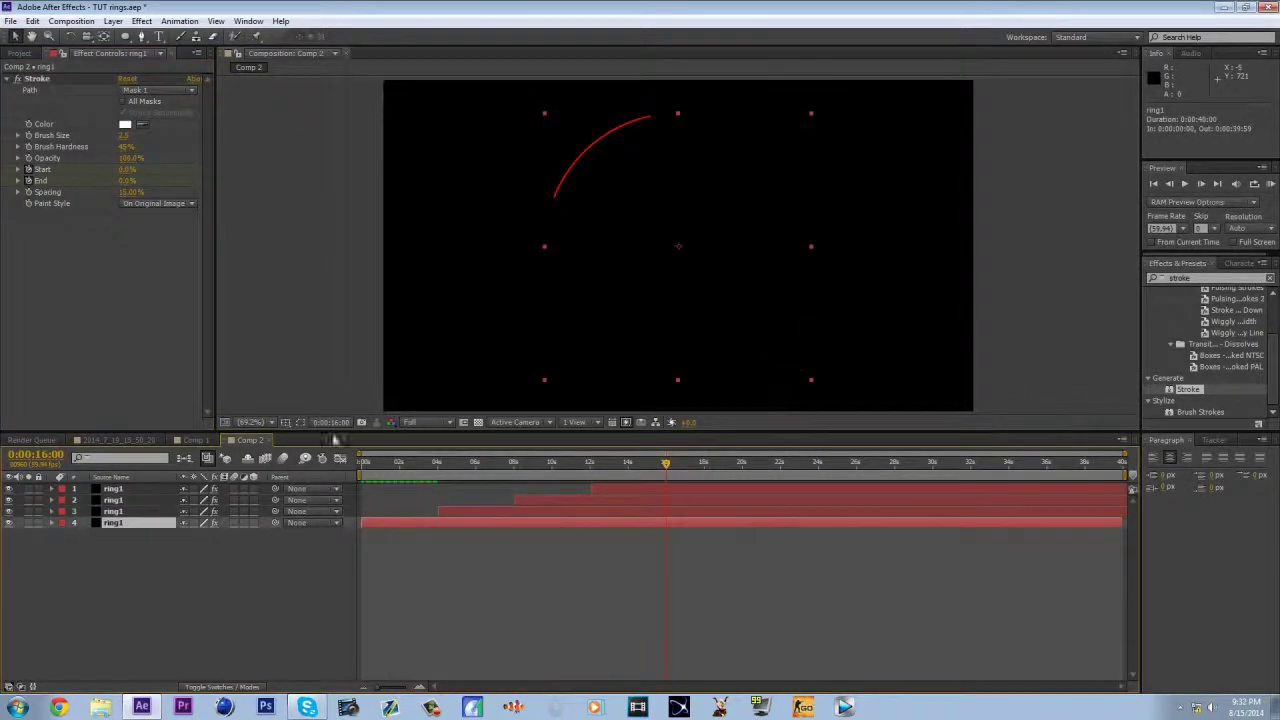
left_click(125, 124)
left_click(650, 378)
left_click(667, 352)
left_click_drag(632, 332, 603, 281)
left_click(768, 273)
mouse_move(425, 466)
left_mouse_down()
mouse_move(630, 471)
mouse_move(440, 485)
mouse_move(640, 480)
mouse_move(420, 480)
mouse_move(697, 466)
mouse_move(430, 476)
left_mouse_up()
mouse_move(536, 488)
left_mouse_down()
mouse_move(709, 490)
mouse_move(561, 495)
mouse_move(604, 497)
left_mouse_up()
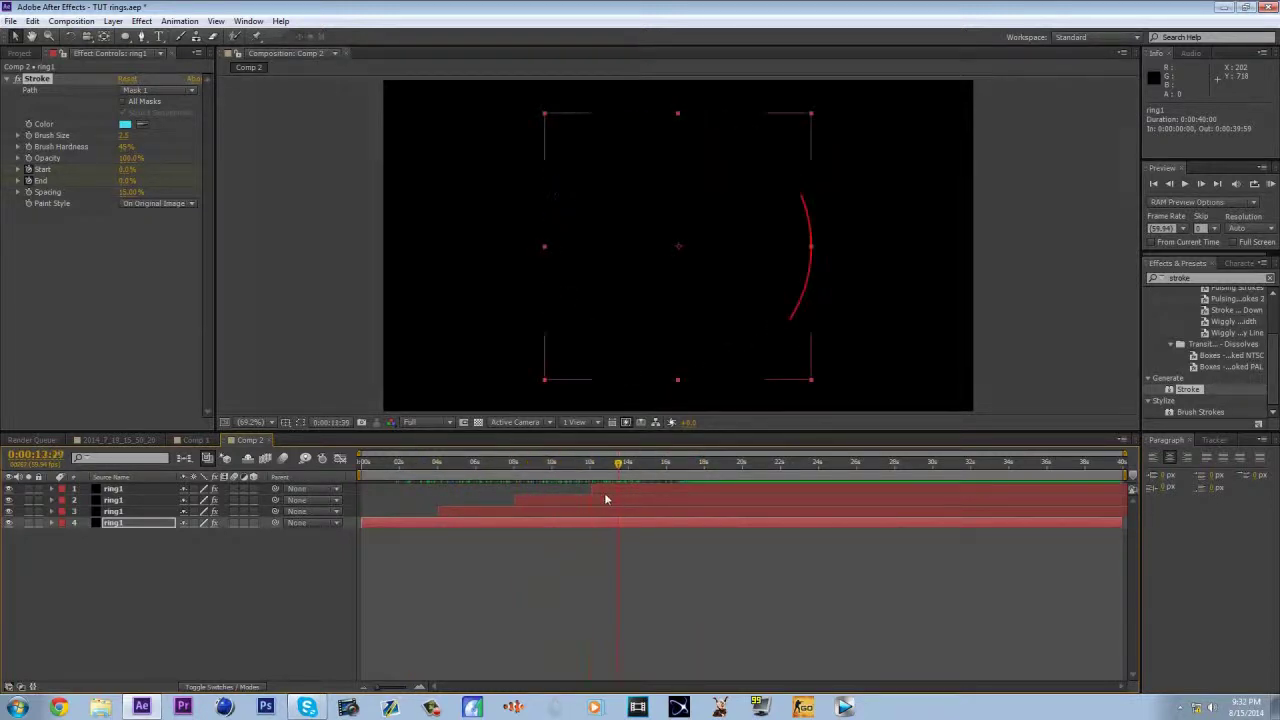
- Change the third ring1 layer's Stroke color to saturated cyan-blue, 00CCFF
left_click(486, 512)
left_click(125, 124)
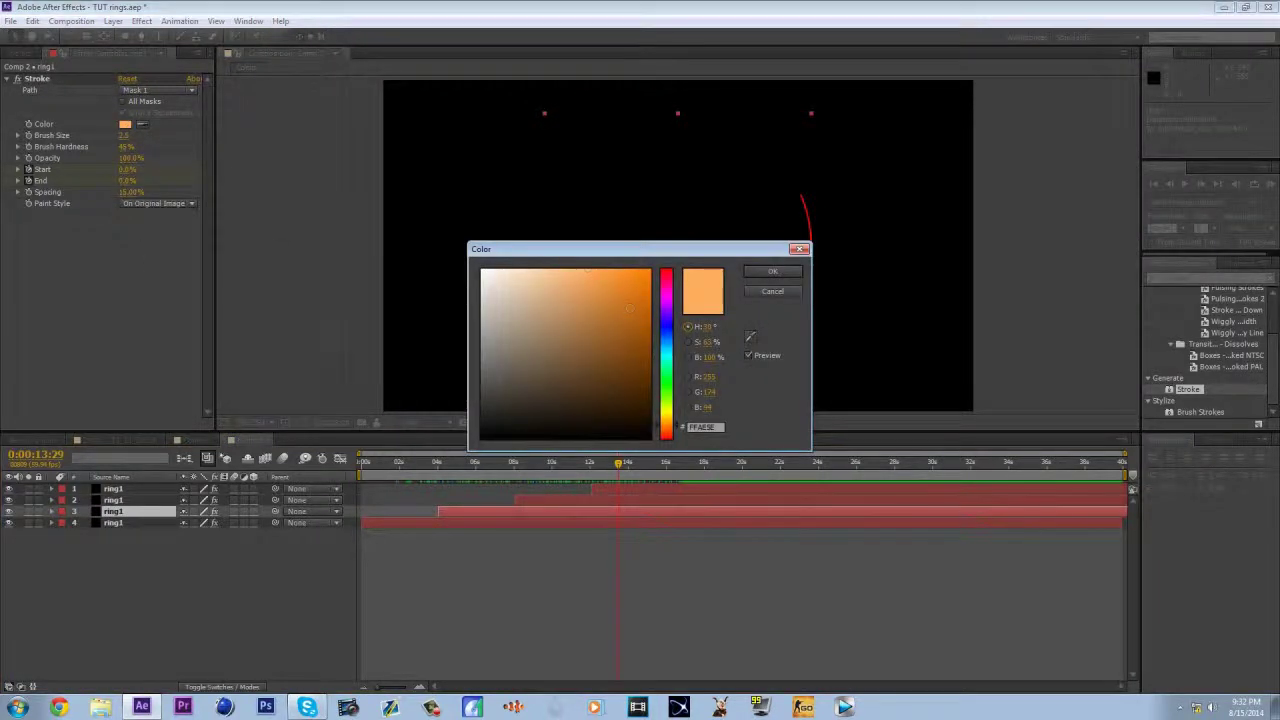
left_click(649, 270)
left_click_drag(668, 365, 667, 348)
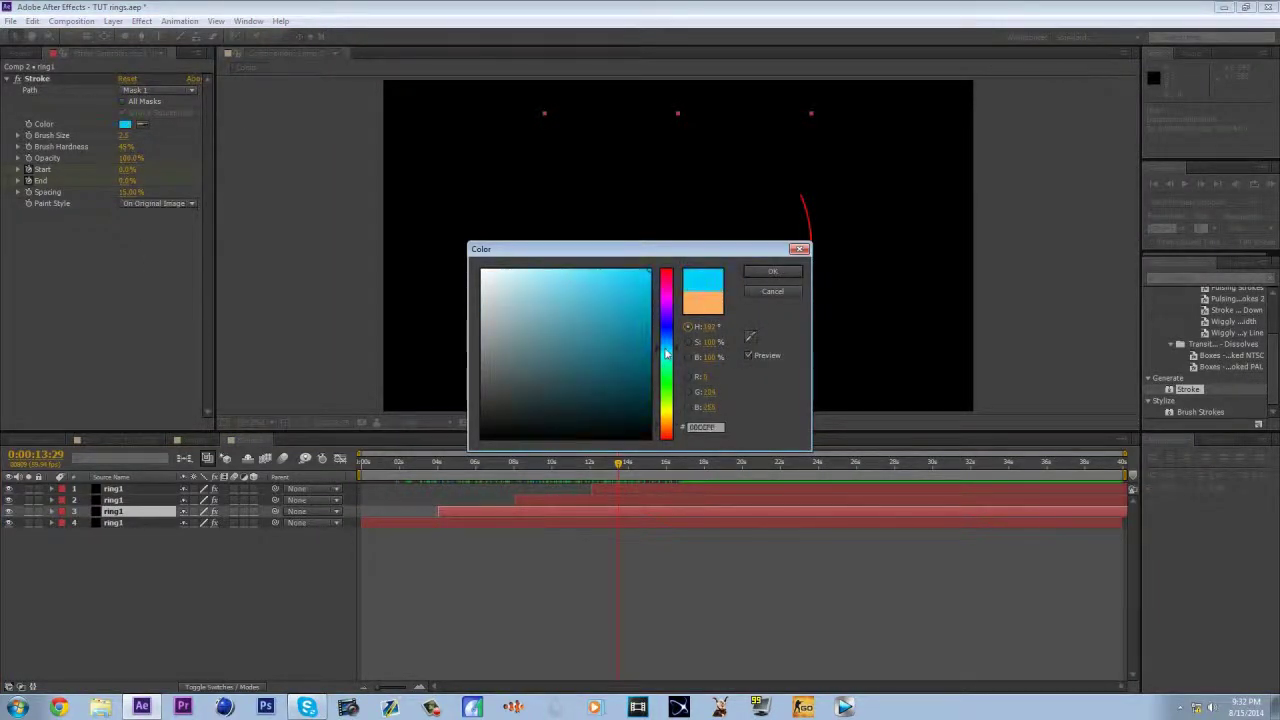
left_click(772, 271)
- Match the Stroke color of the bottom, second and topmost ring1 layers to the cyan-blue arc with the eyedropper, and check the animation
left_click_drag(462, 463, 472, 468)
left_click(425, 523)
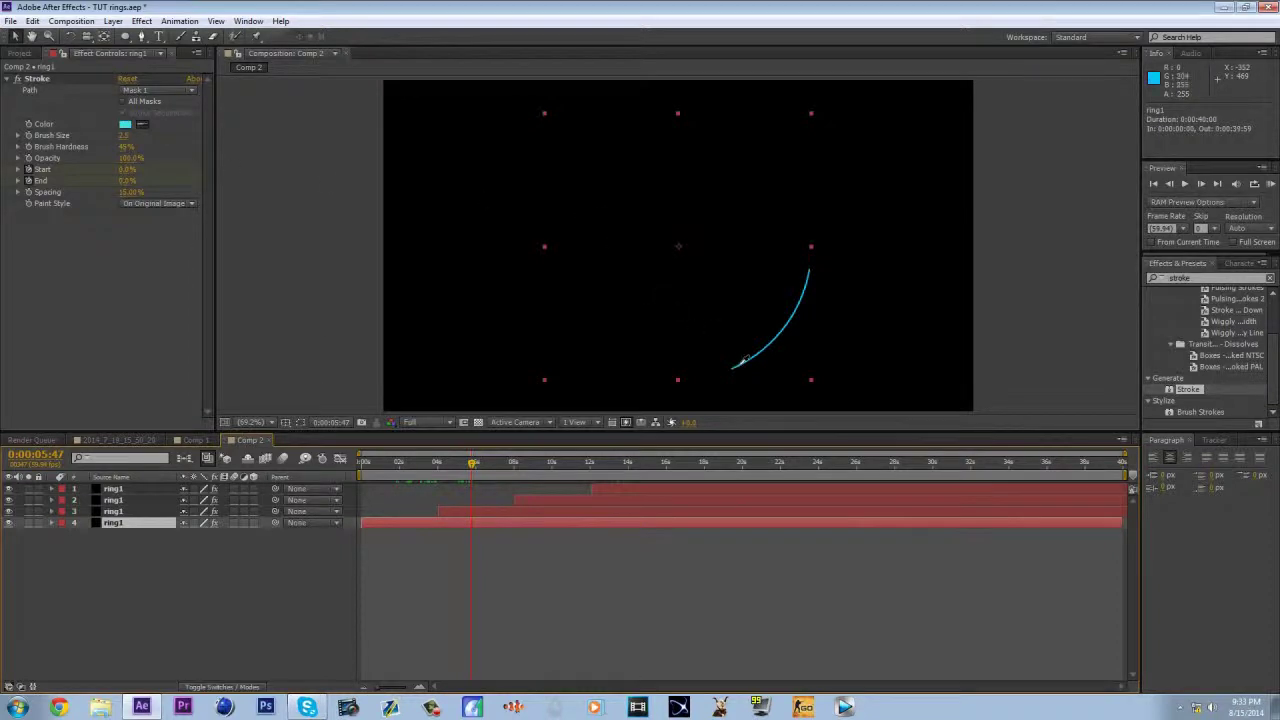
key("Return")
left_click(530, 500)
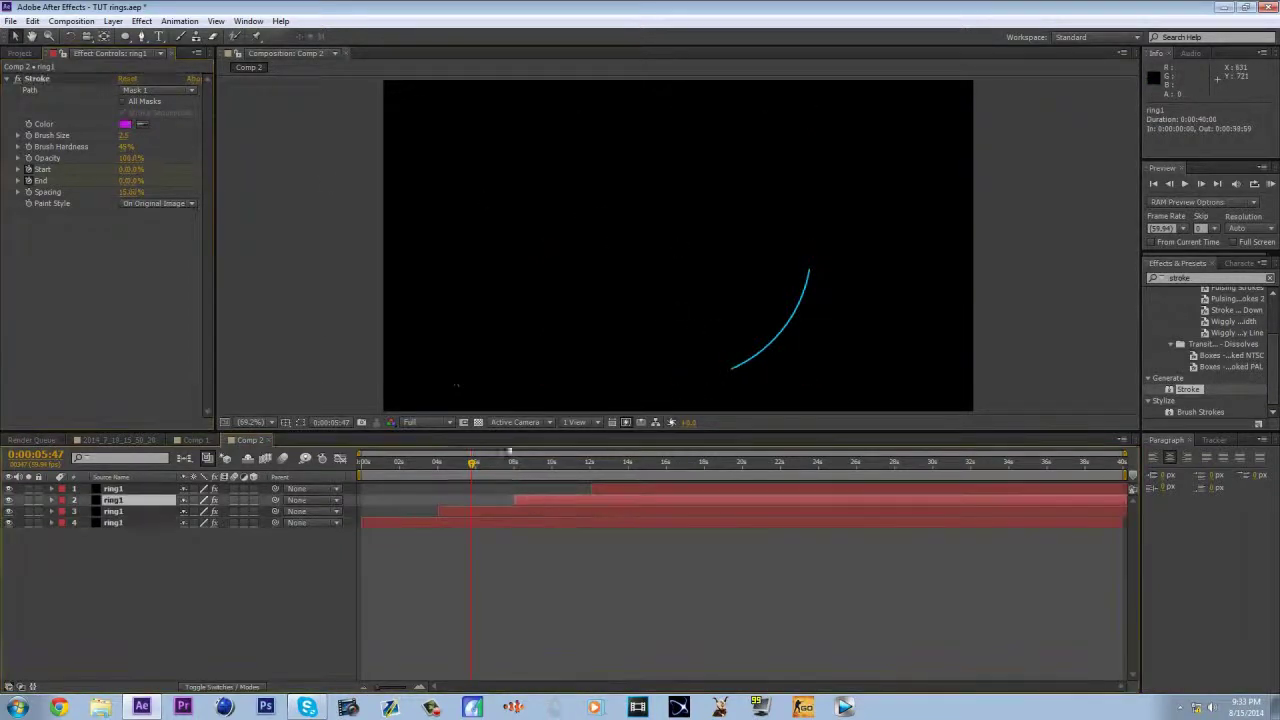
left_click(743, 314)
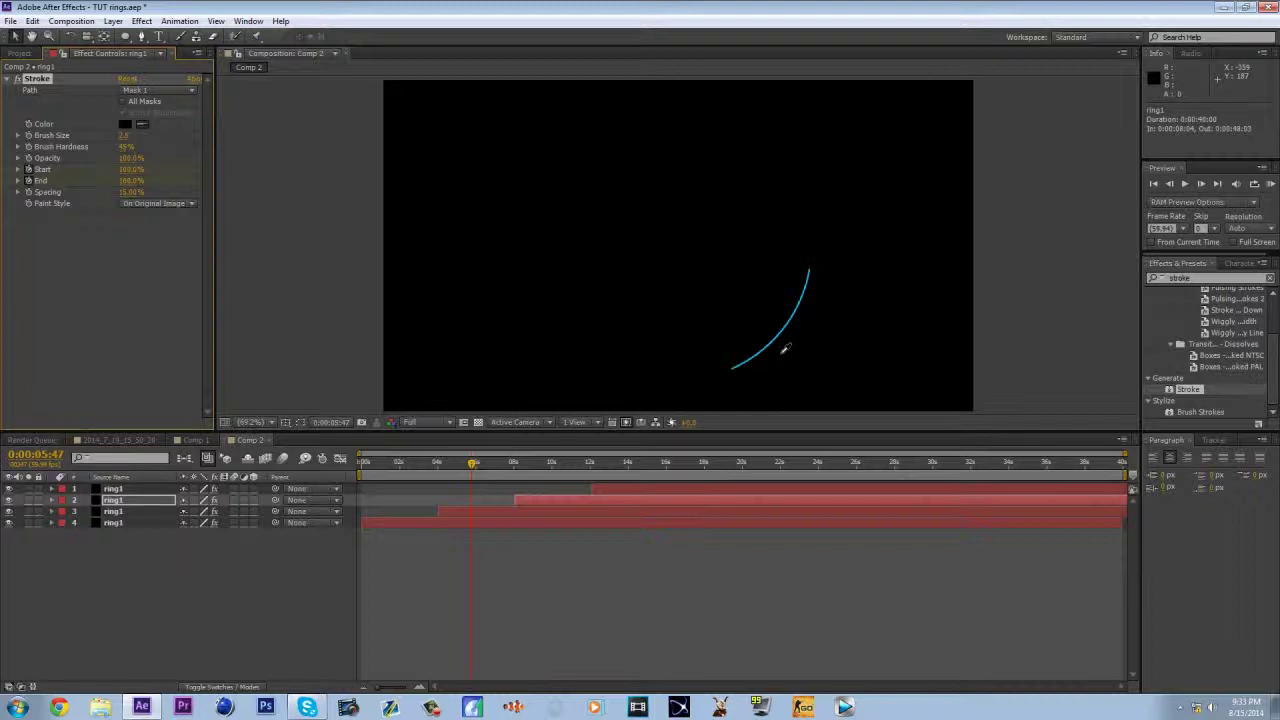
left_click(784, 332)
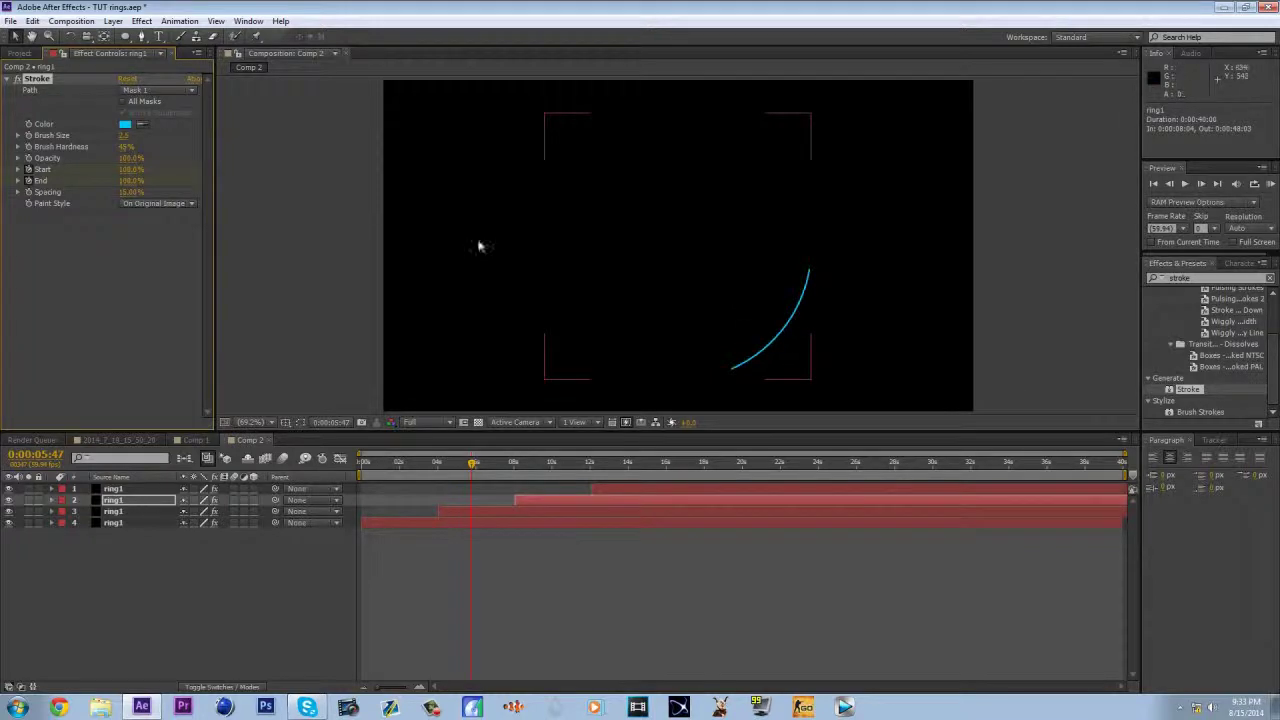
left_click(549, 461)
left_click(626, 490)
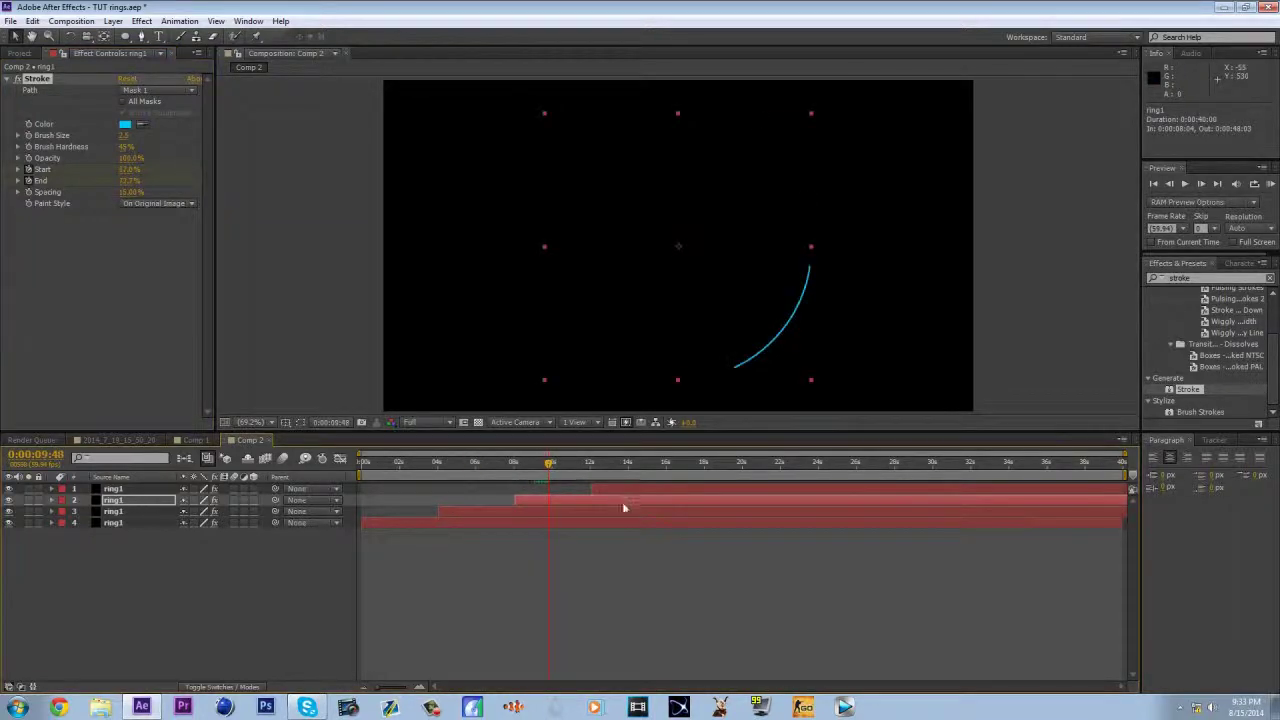
left_click(144, 125)
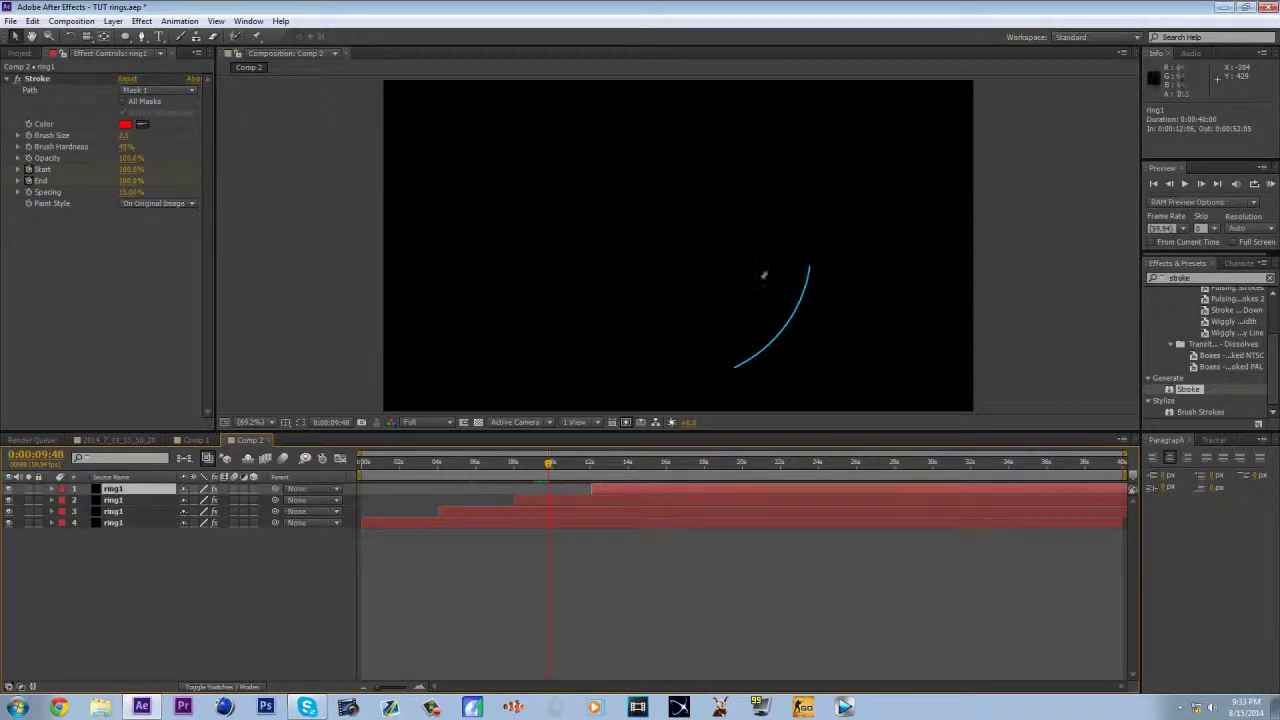
left_click(802, 309)
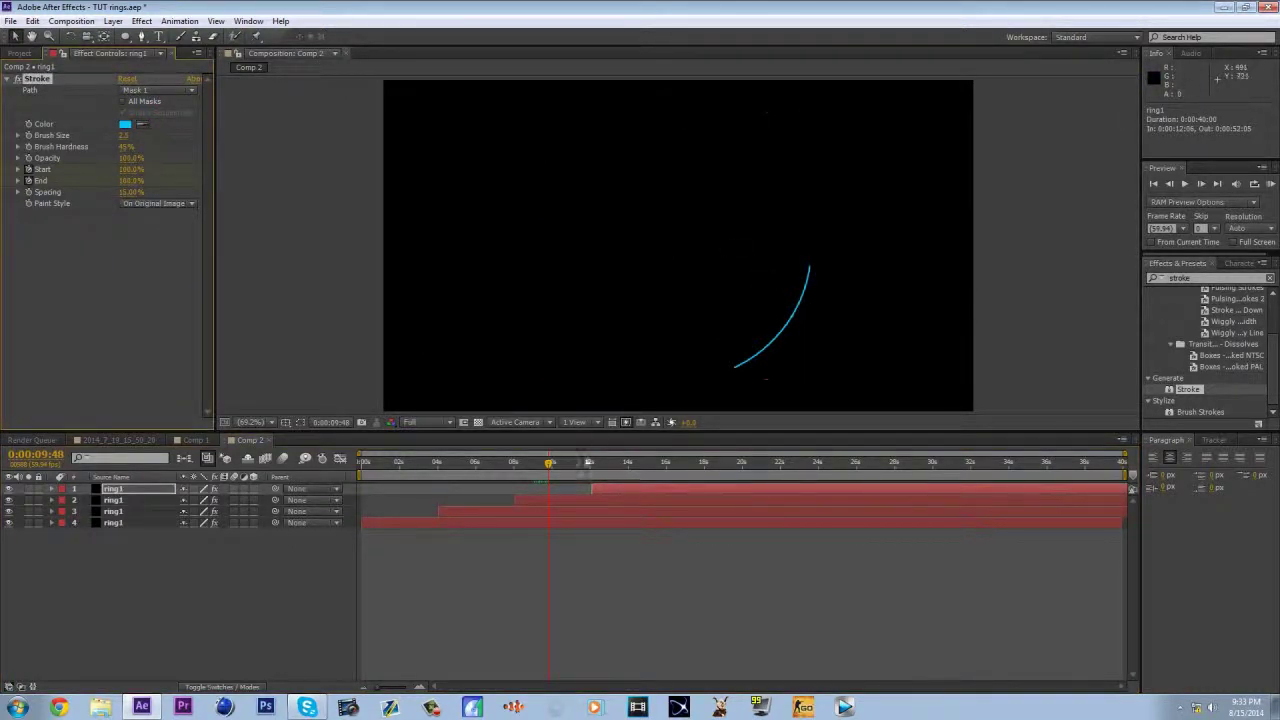
mouse_move(446, 463)
left_mouse_down()
mouse_move(694, 464)
mouse_move(697, 487)
mouse_move(591, 489)
left_mouse_up()
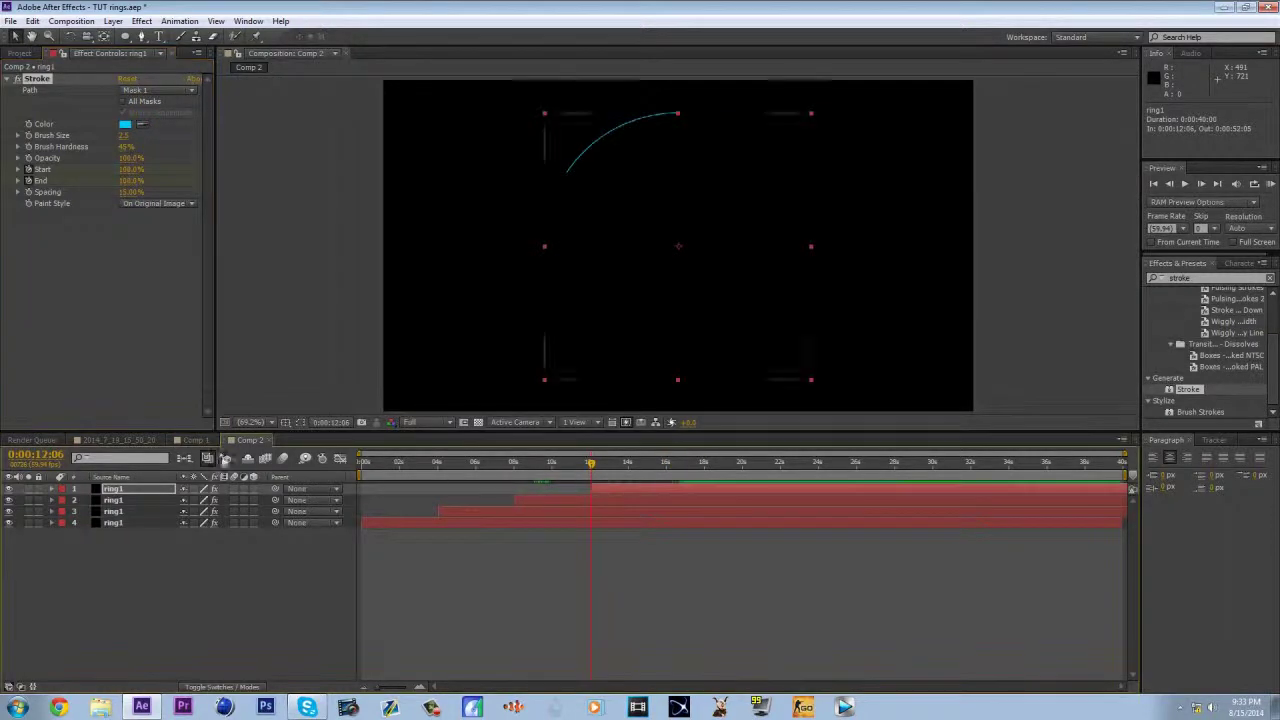
- Search the effects for "glow" and apply the Stylize Glow effect to the topmost ring1 layer
left_click(1165, 278)
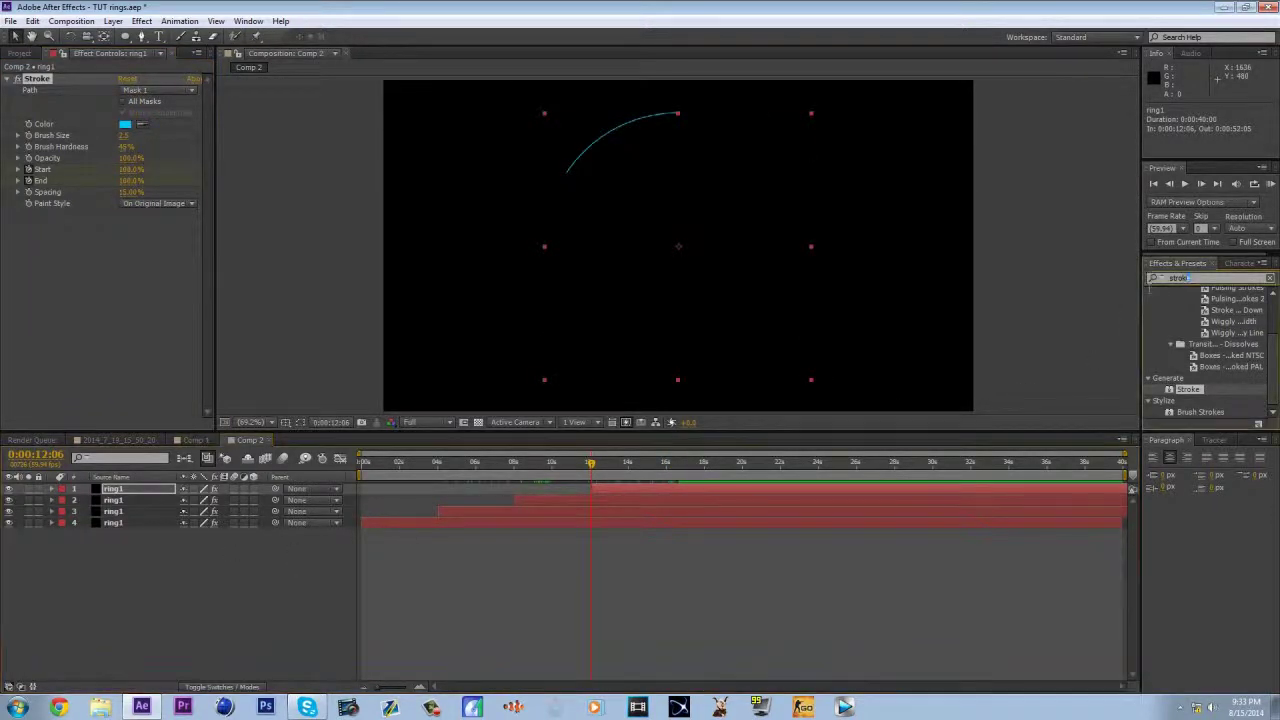
type("glow")
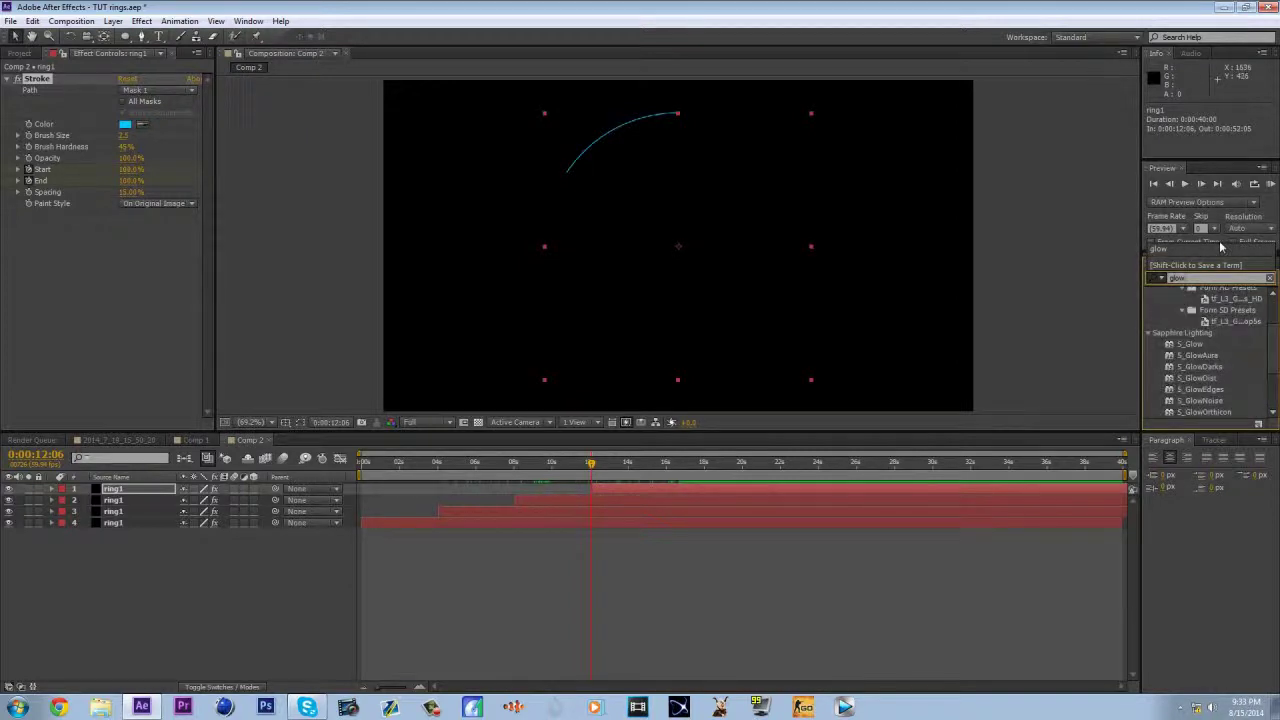
scroll(1147, 390, "down", 3)
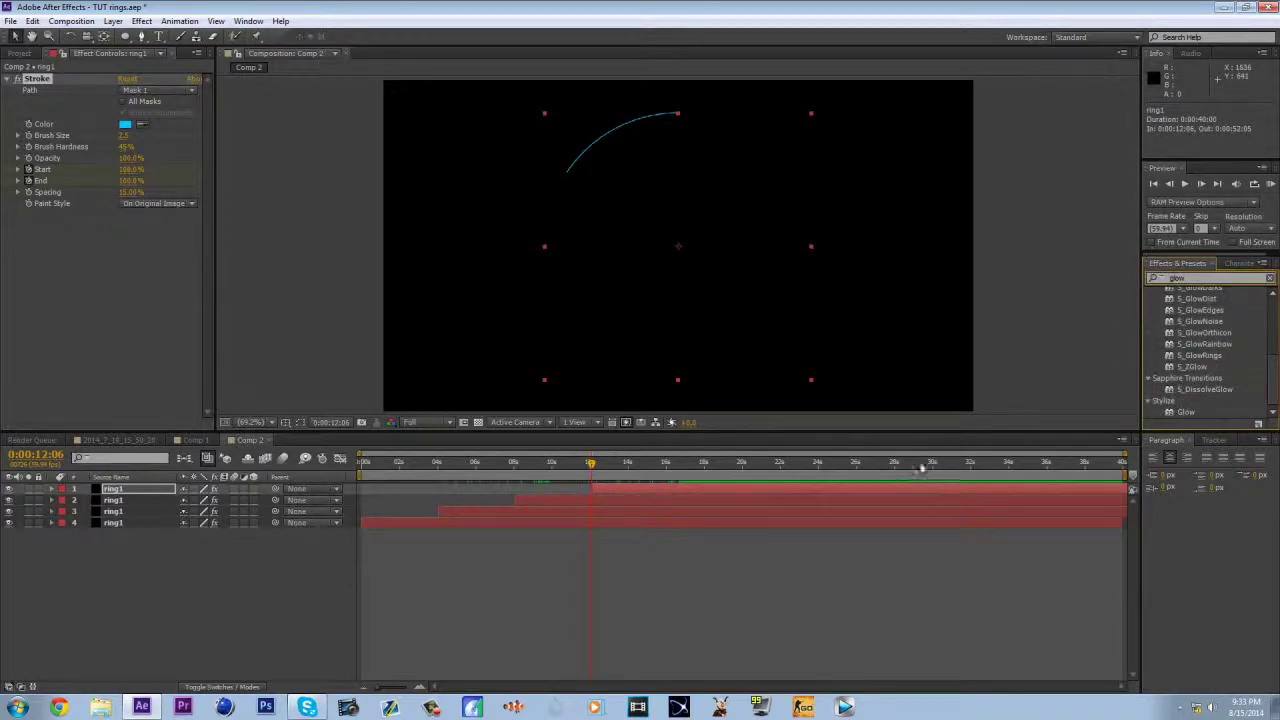
left_click(127, 523, "shift")
left_click_drag(1187, 412, 882, 489)
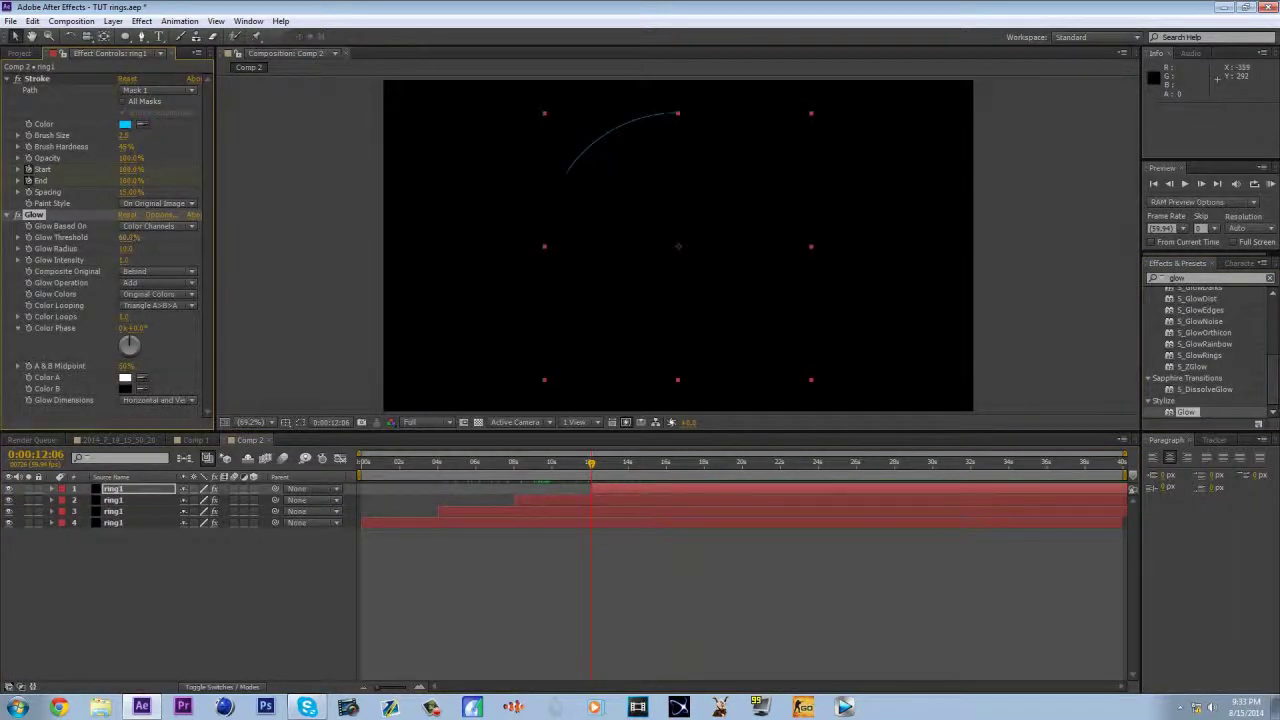
- Set the topmost ring1 layer's Glow Threshold to 19.2% and Glow Radius to 21, undoing a trial Brush Size change
left_click_drag(120, 238, 122, 252)
left_click(125, 146)
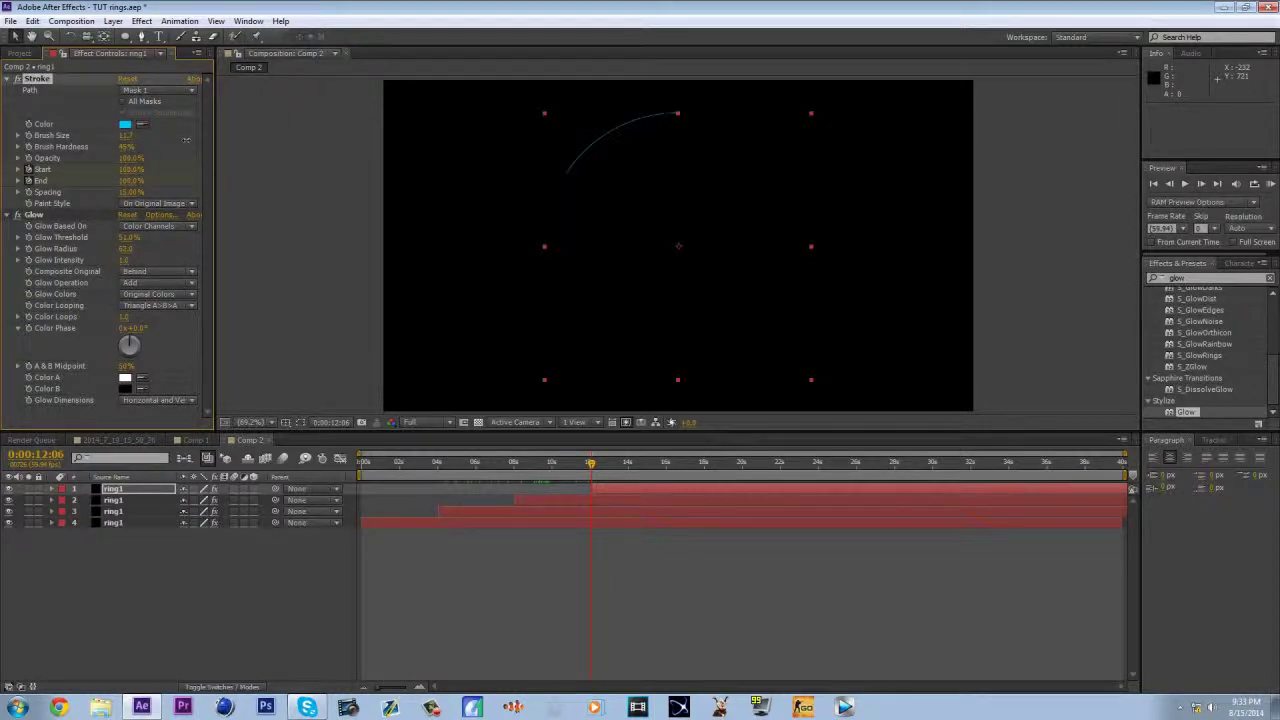
key("ctrl+z")
left_click_drag(593, 463, 609, 470)
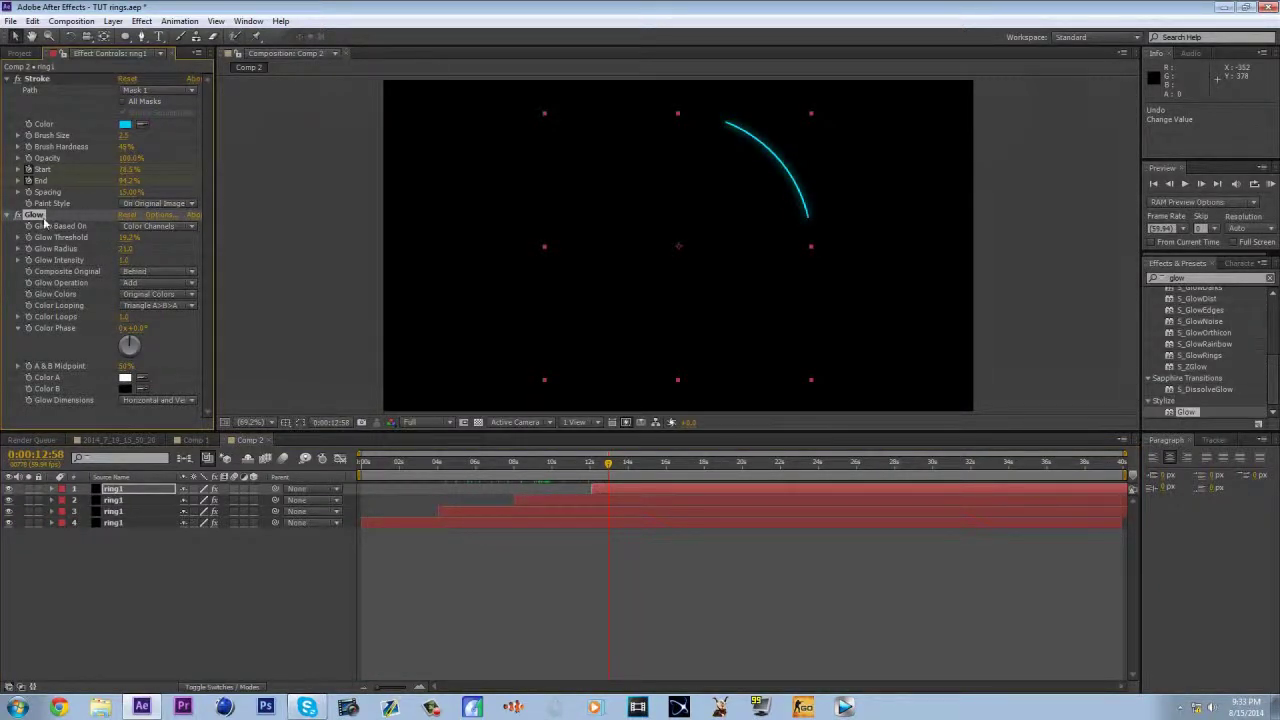
- Copy the adjusted Glow effect to the other three ring1 layers and scrub through the animation to check it
left_click(140, 500)
left_click(140, 511)
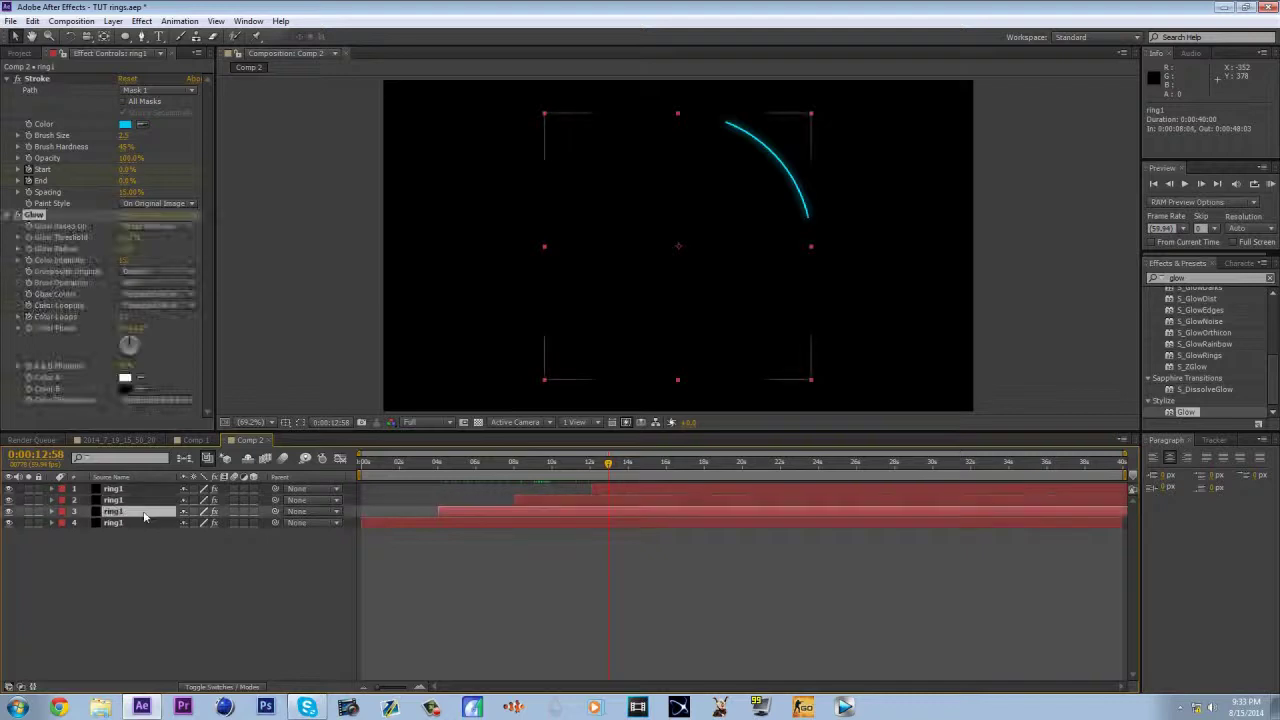
left_click(141, 522)
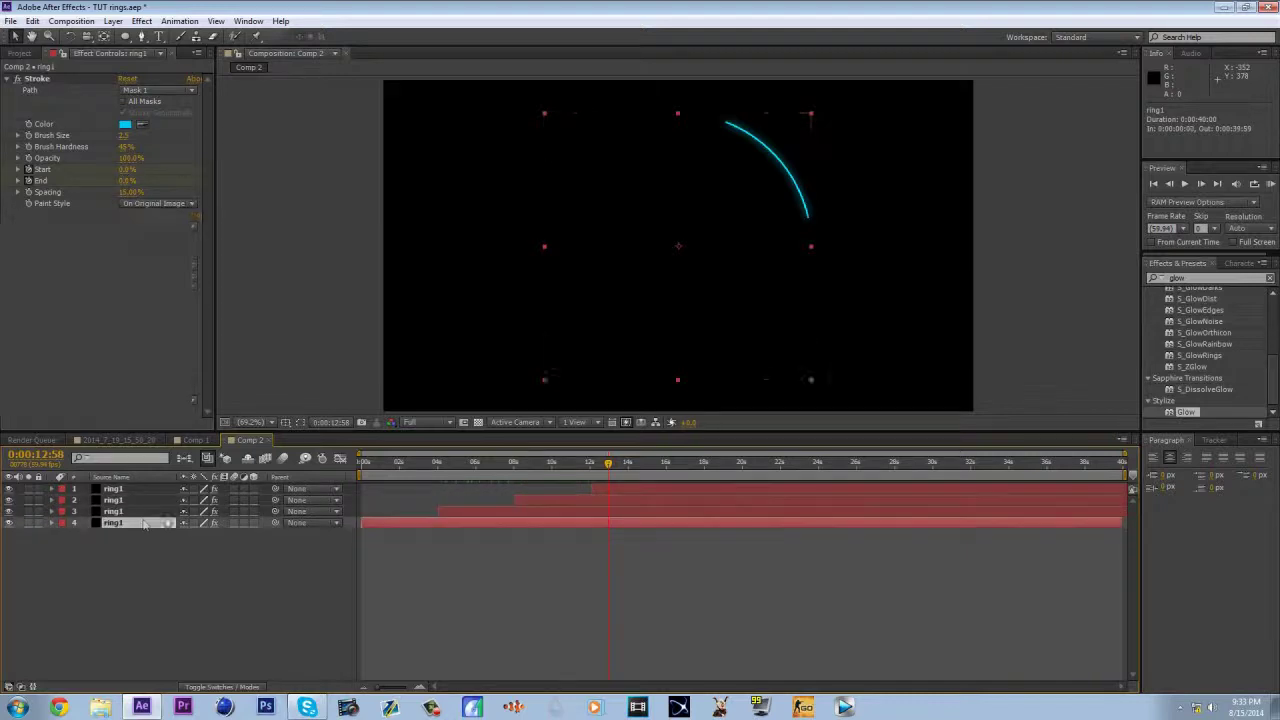
left_click(418, 463)
left_click_drag(431, 467, 617, 468)
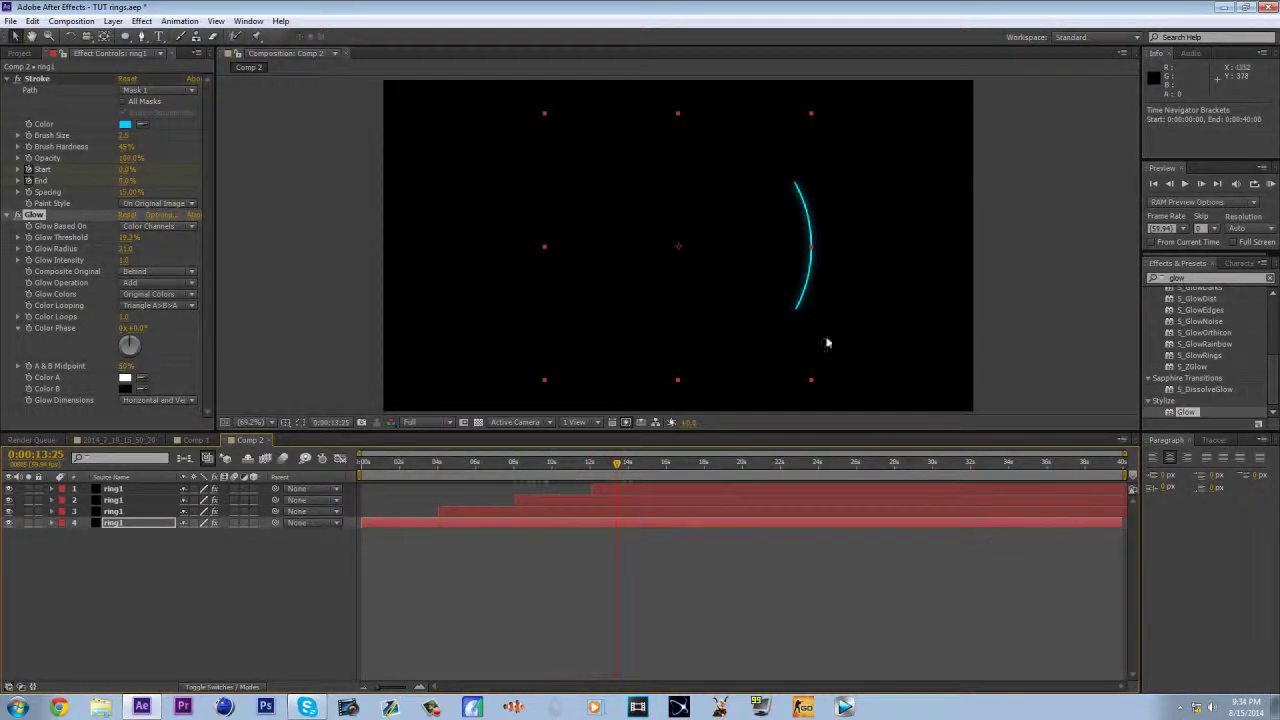
- Find the Turbulent Displace effect, apply it to the topmost ring1 layer and set its Size to 5
left_click_drag(1188, 278, 1082, 295)
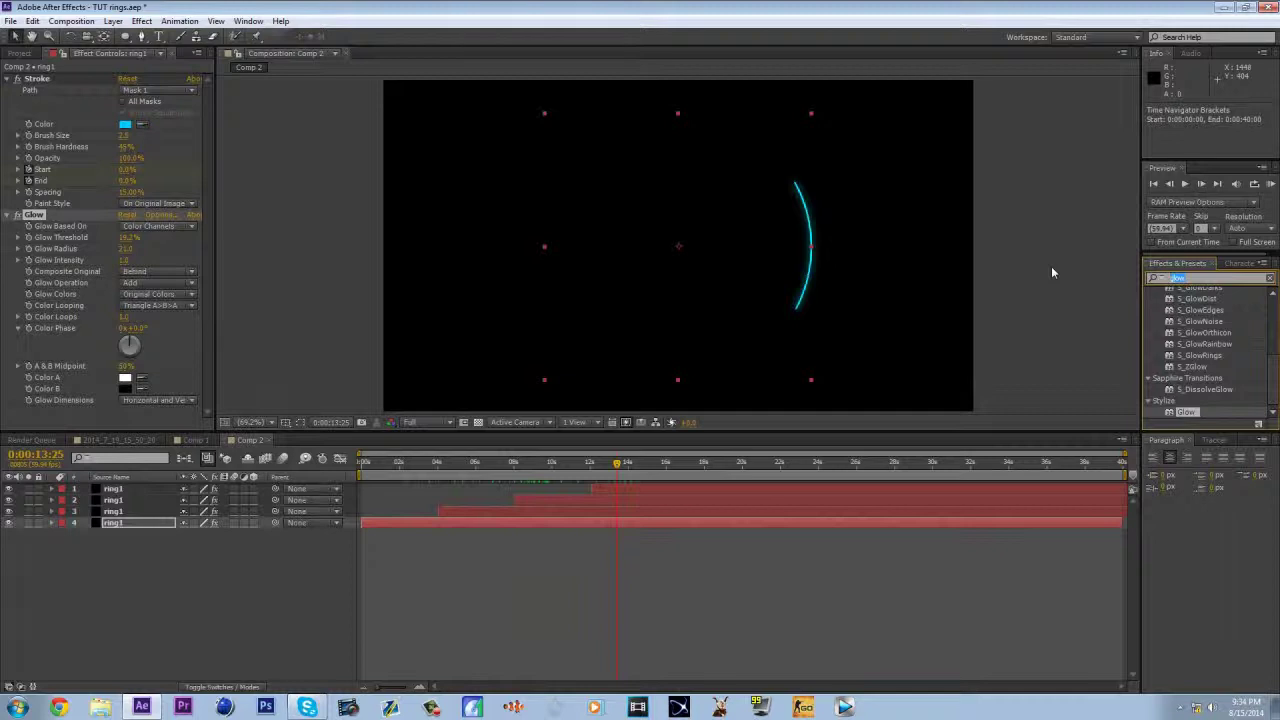
type("disp")
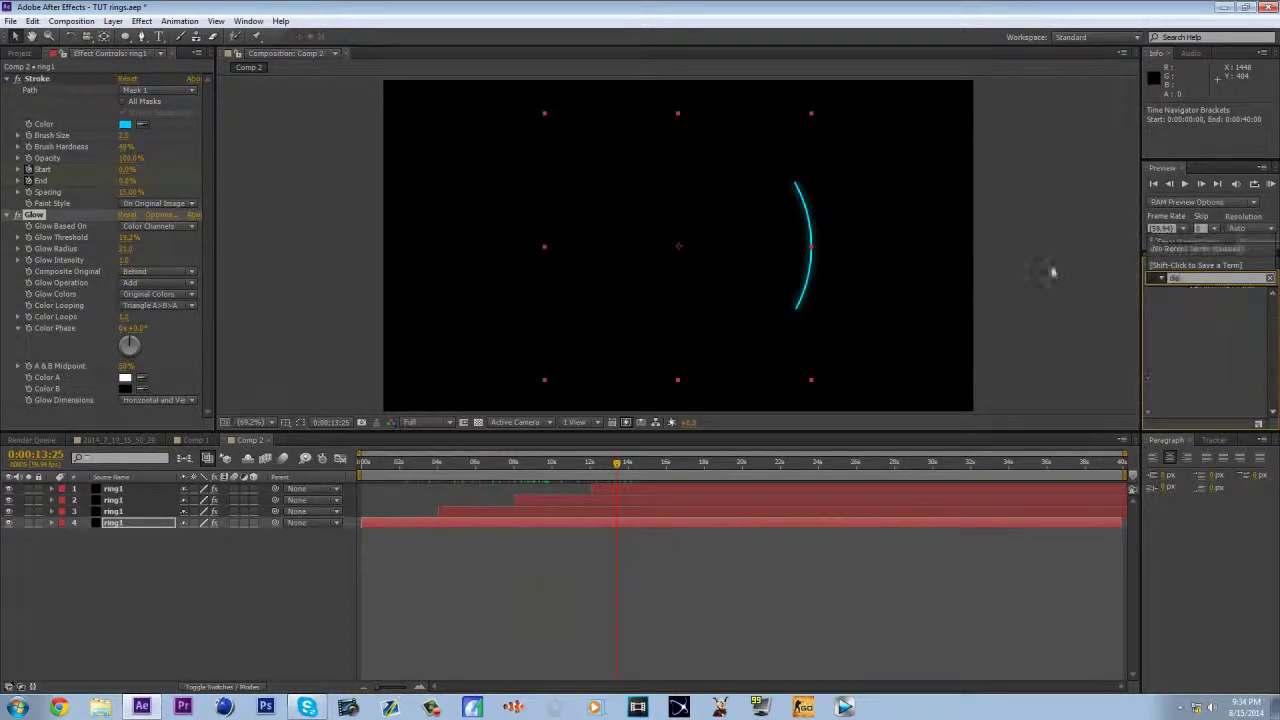
type("lac")
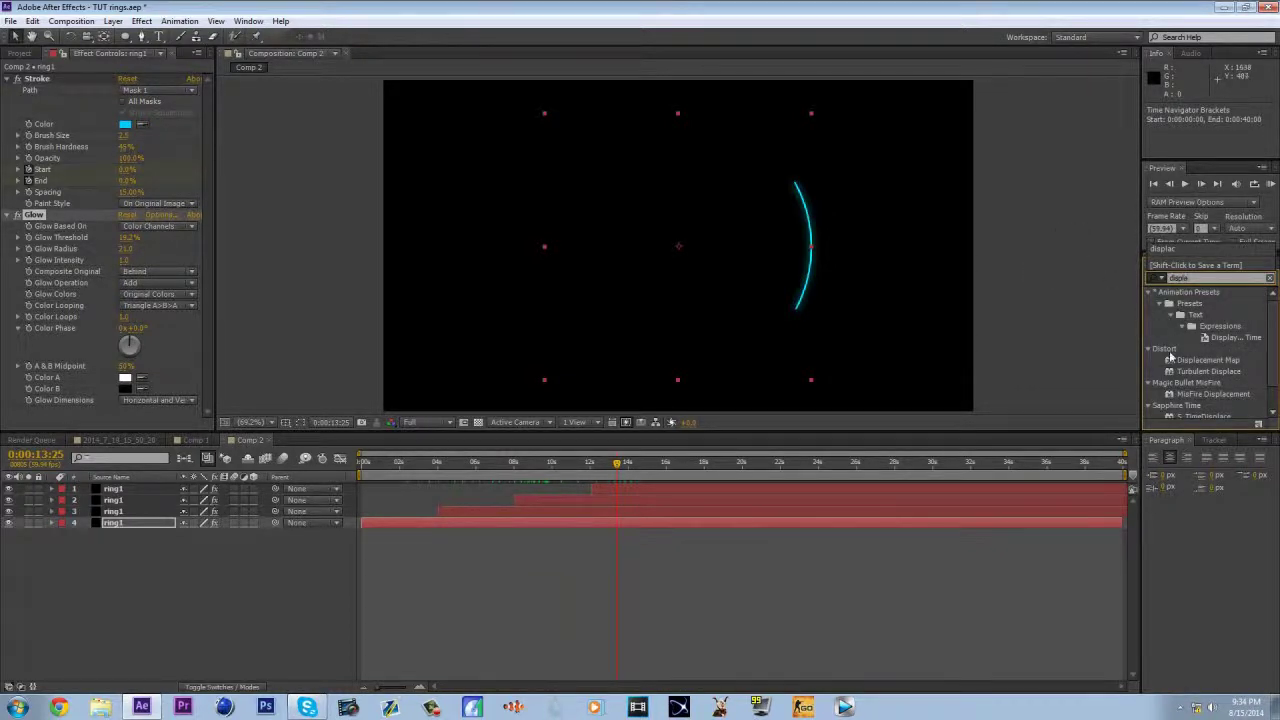
left_click_drag(1207, 373, 622, 487)
left_click(128, 317)
type("5")
key("Return")
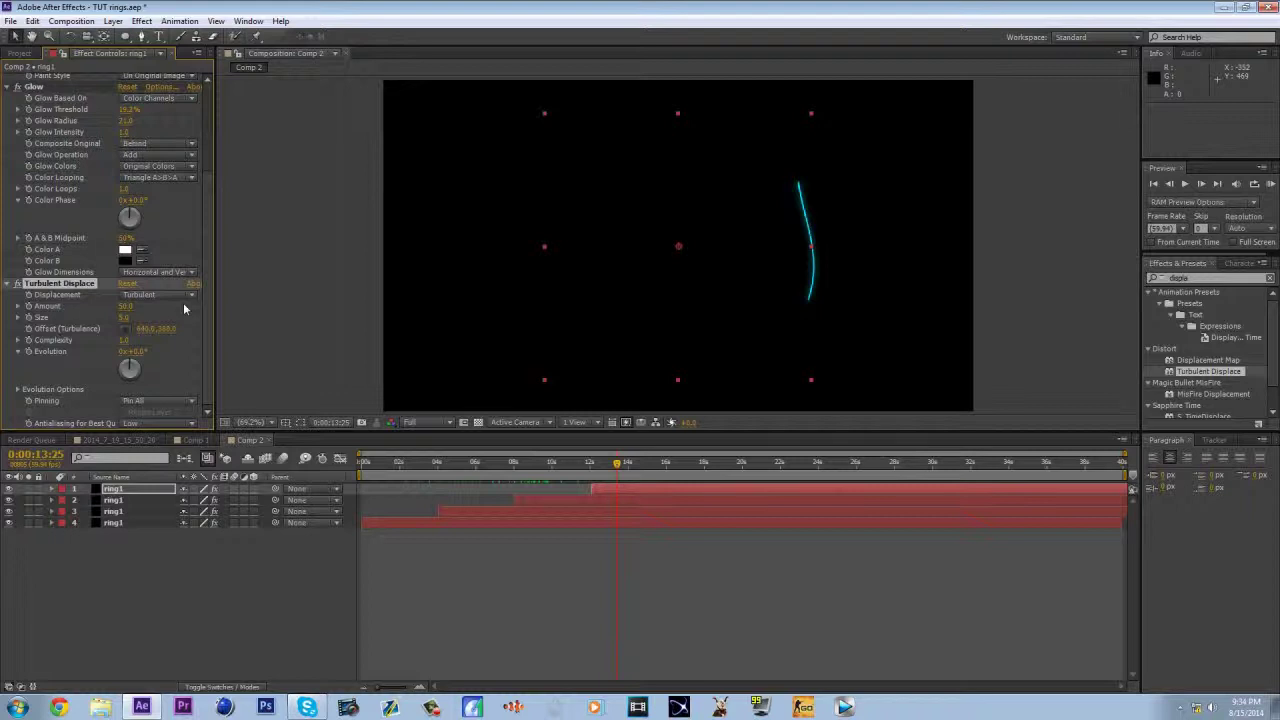
- Try different Turbulent Displace amounts on the topmost ring1 layer, settle on -112 and check the jagged stroke in motion
left_click_drag(124, 317, 136, 305)
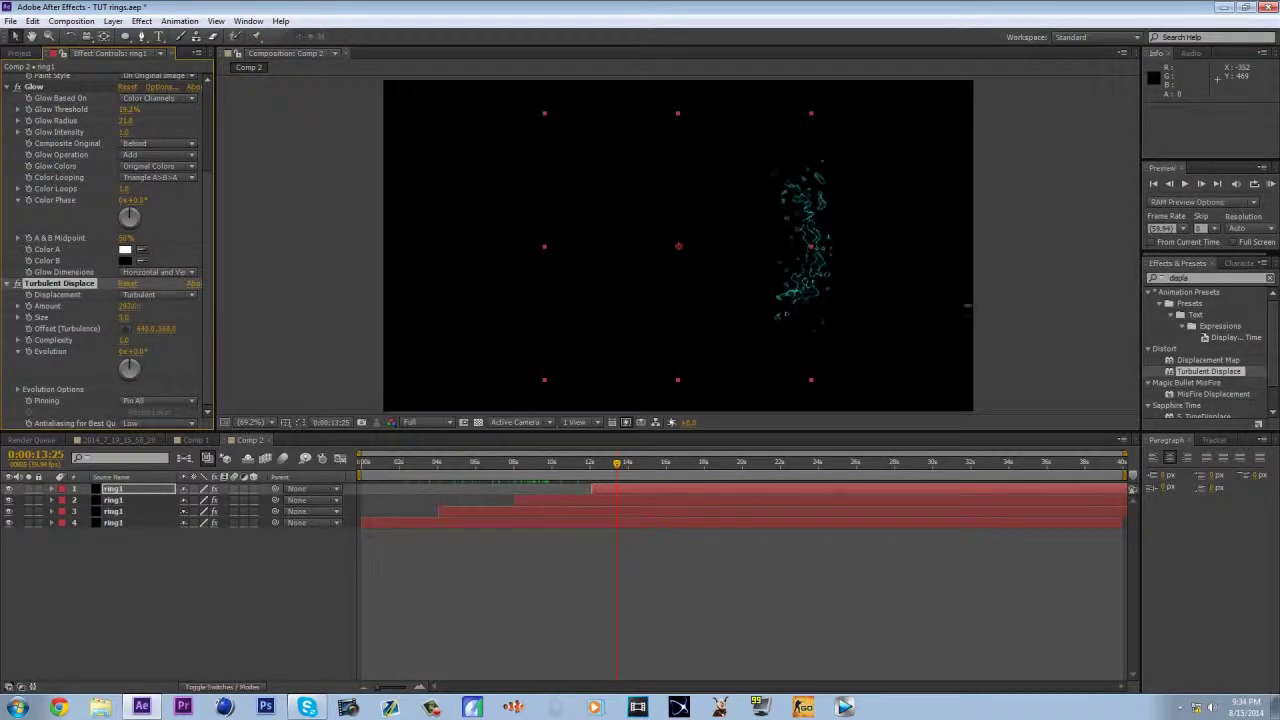
left_click_drag(614, 312, 124, 305)
left_click_drag(962, 271, 583, 366)
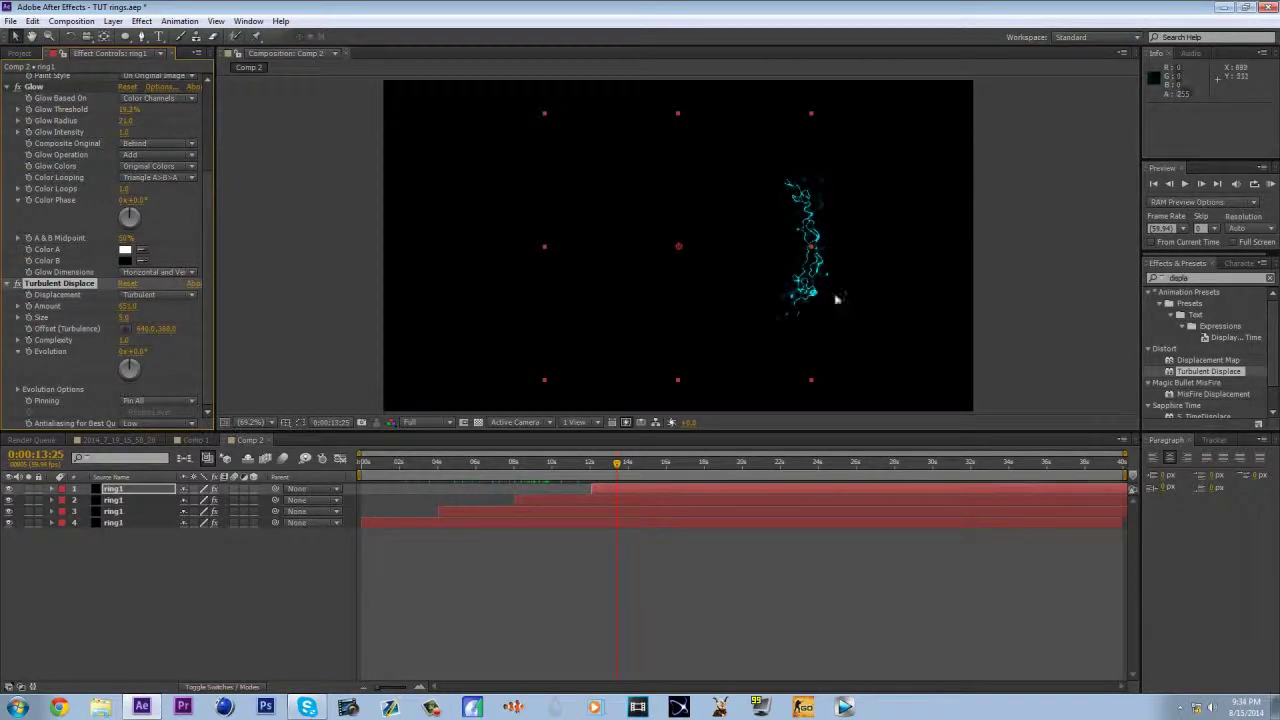
left_click_drag(126, 306, 4, 306)
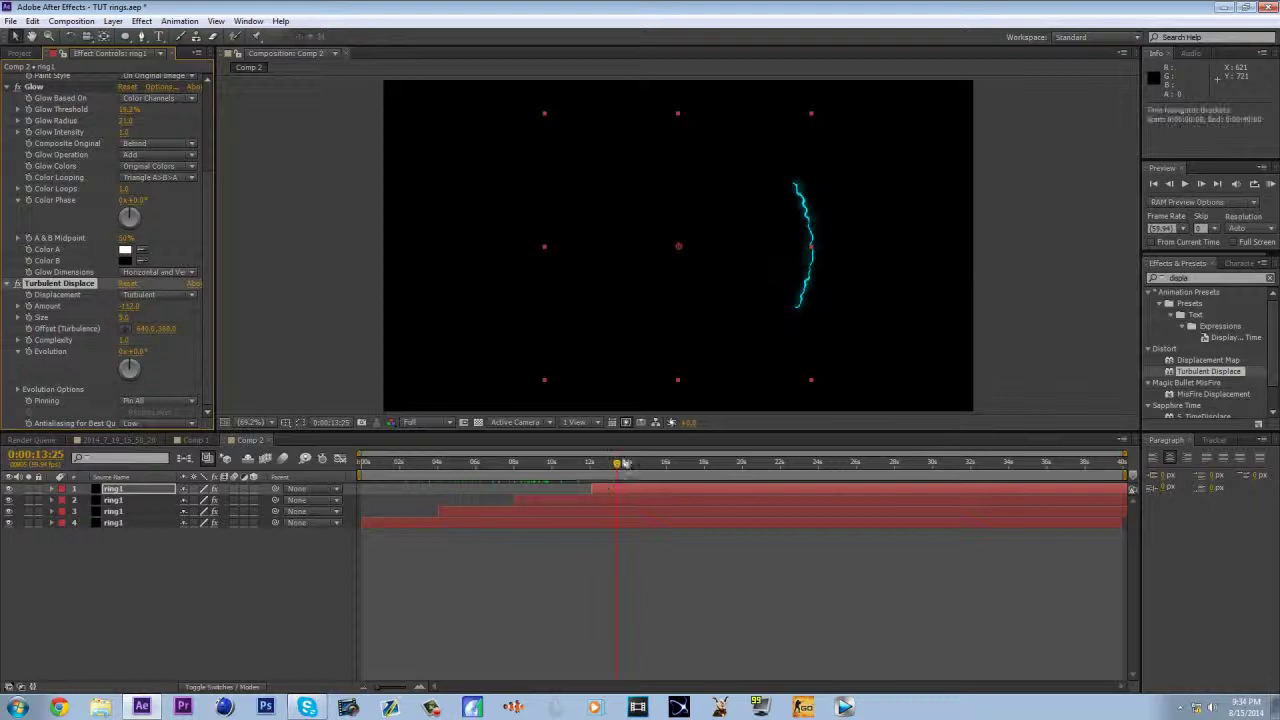
left_click_drag(618, 463, 669, 470)
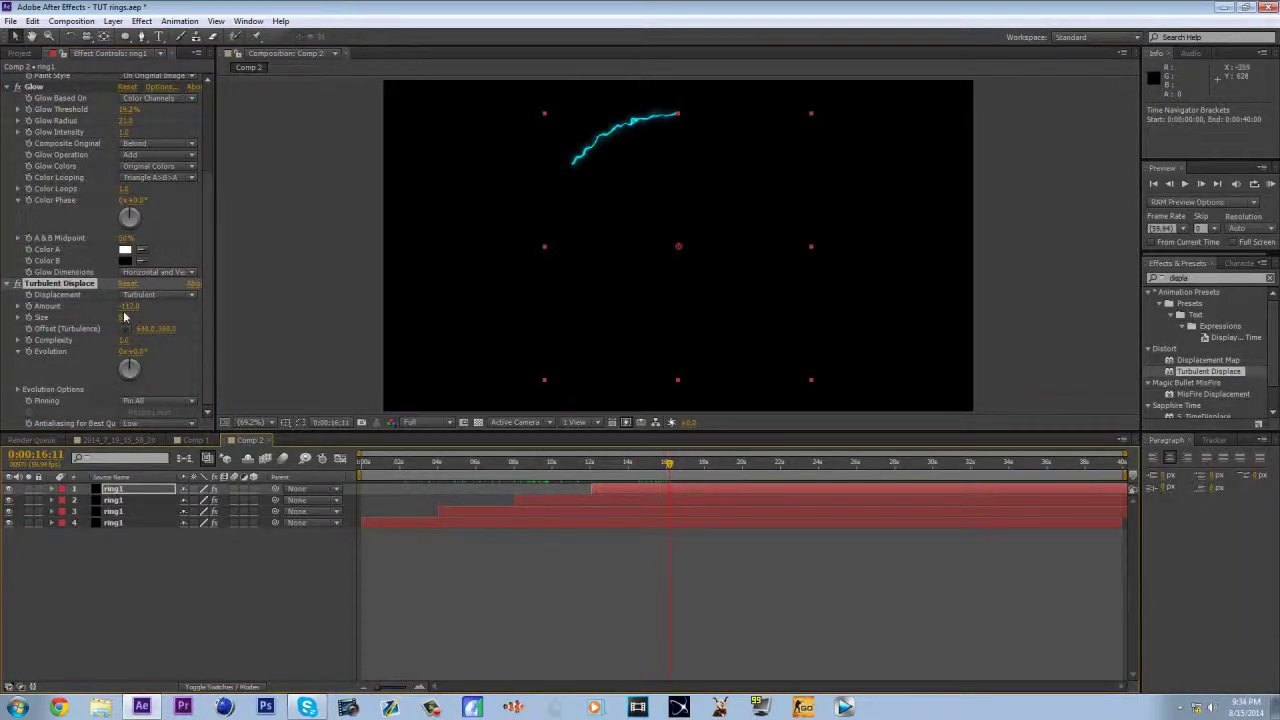
- Add the expression time*40 to the Turbulent Displace Evolution of the topmost ring1 layer and scrub to check it
left_click(29, 353, "alt")
type("time")
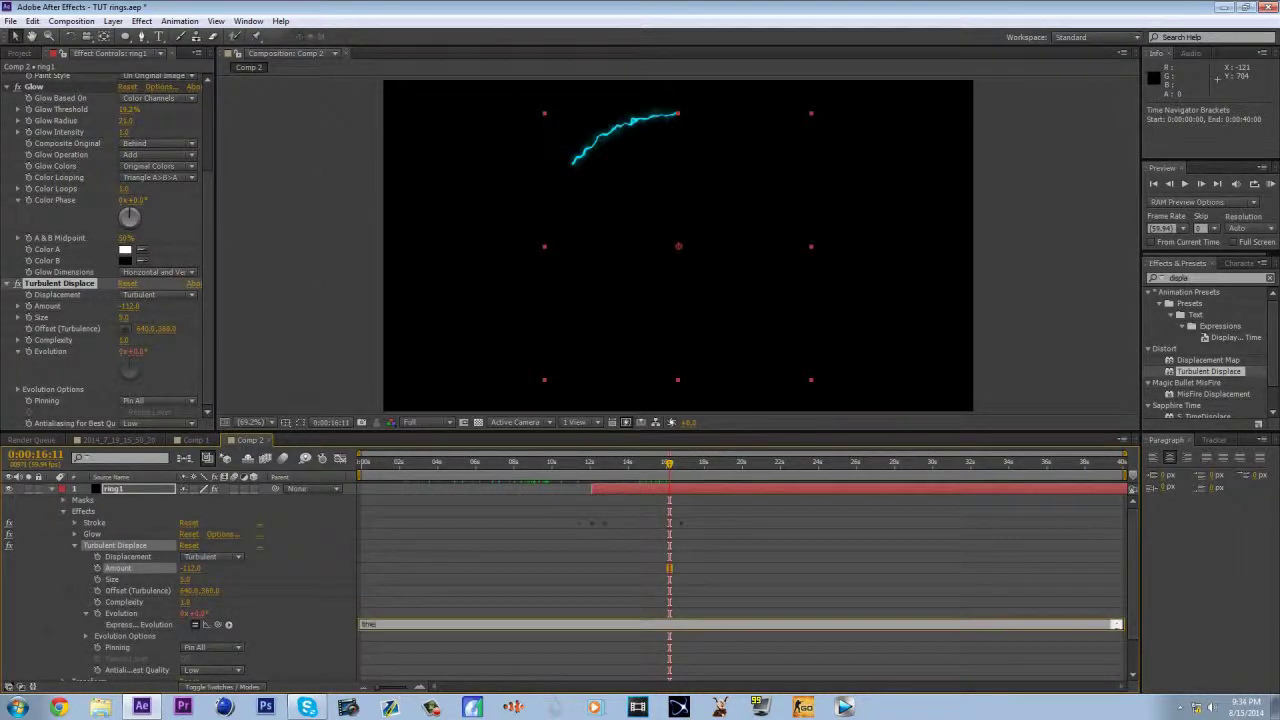
type("*40")
left_click(450, 484)
mouse_move(610, 468)
left_mouse_down()
mouse_move(687, 467)
mouse_move(614, 488)
mouse_move(588, 470)
left_mouse_up()
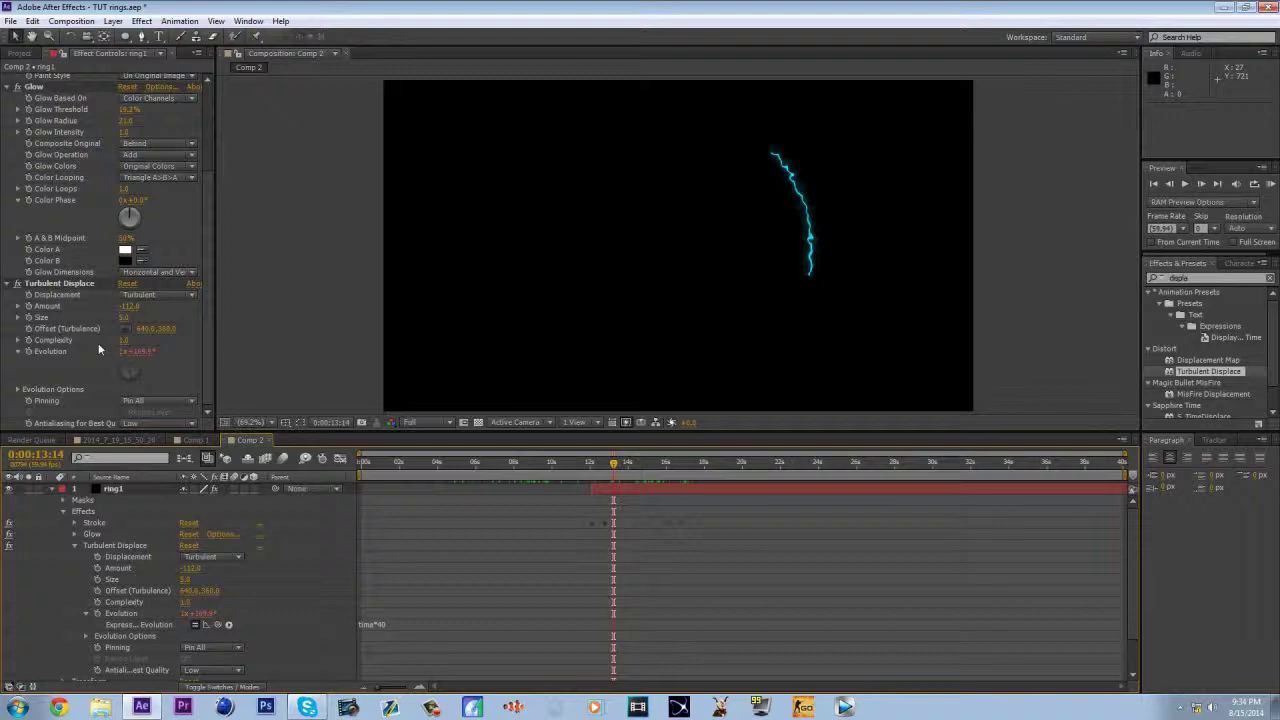
- Try a different Turbulent Displace Complexity on the topmost ring1 layer, set it back to 1 and choose High antialiasing quality
left_click_drag(124, 340, 222, 345)
left_click(128, 341)
type("1")
key("Return")
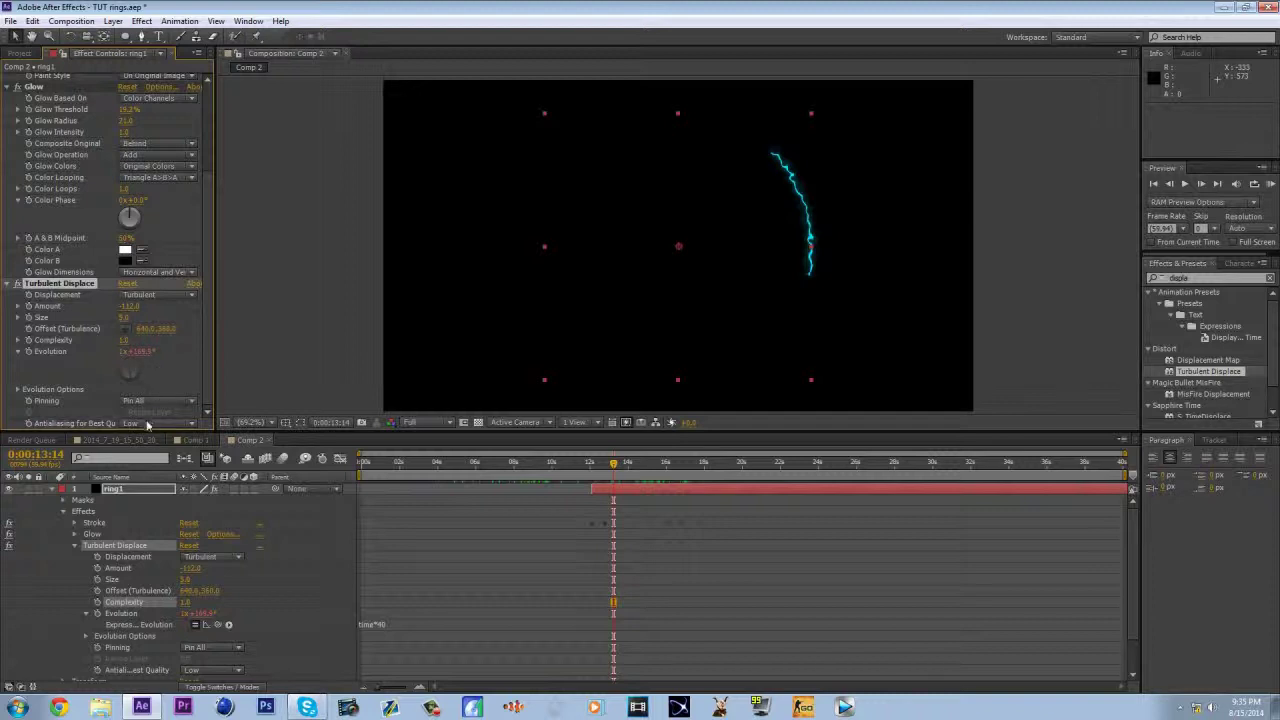
left_click(147, 425)
left_click(152, 450)
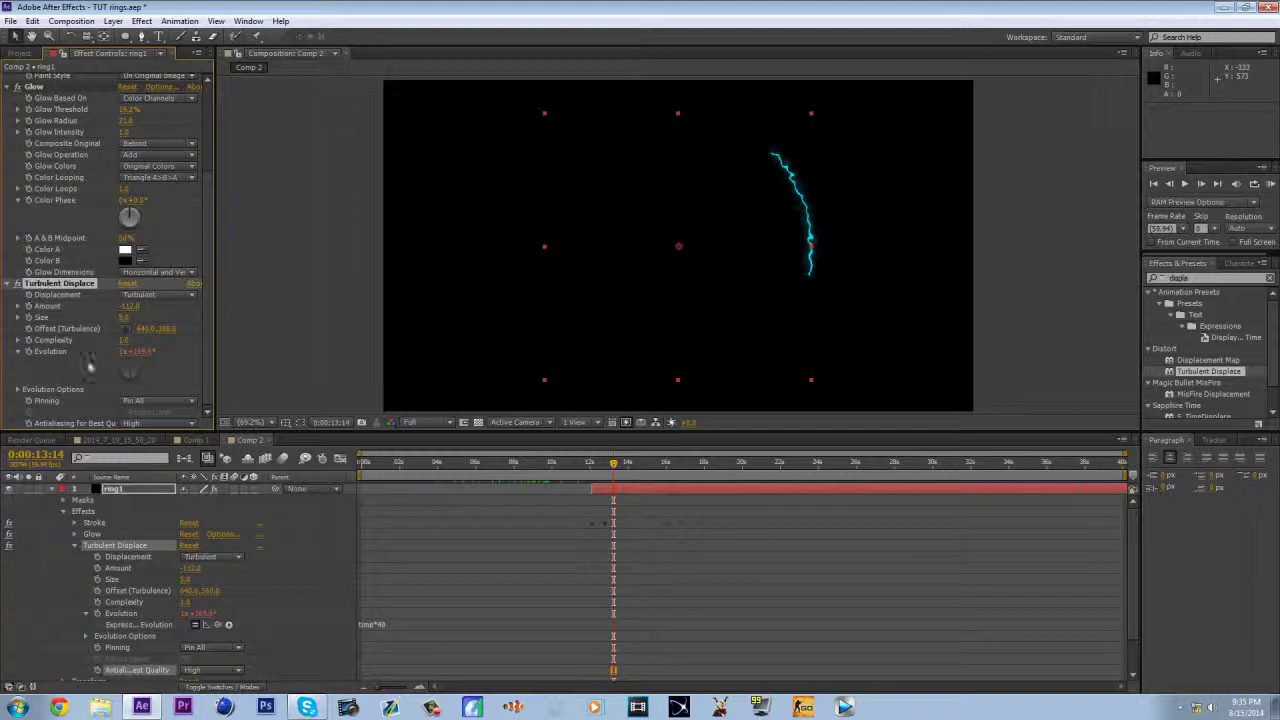
- Copy the finished Turbulent Displace effect to the other three ring1 layers and scrub through the animation to check it
left_click(153, 512)
key("u")
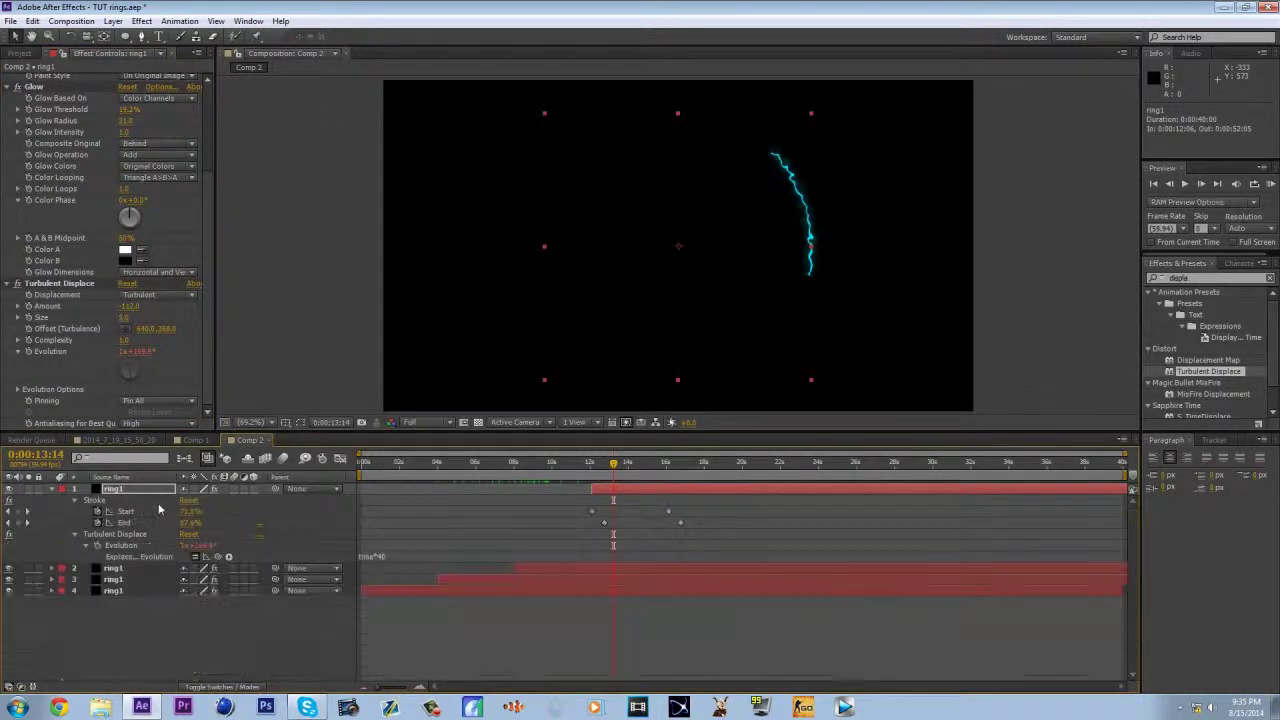
left_click(145, 569)
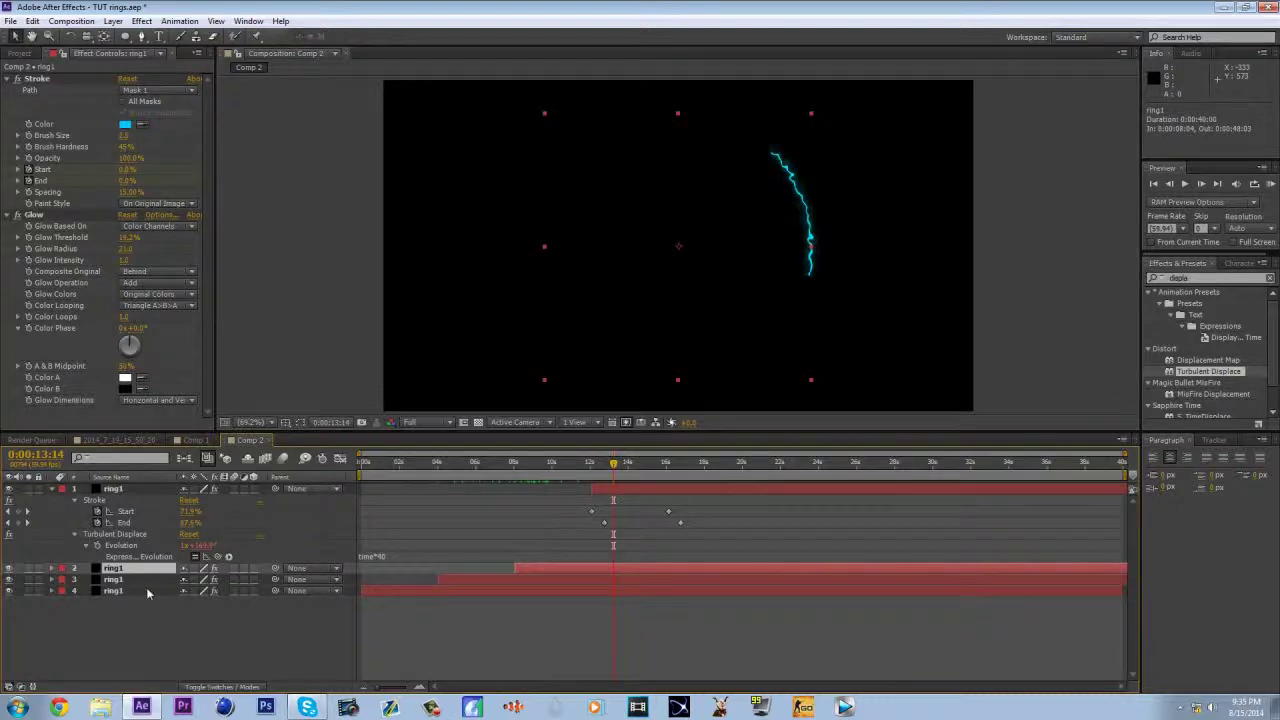
left_click(147, 582)
left_click(148, 589)
left_click_drag(419, 461, 655, 486)
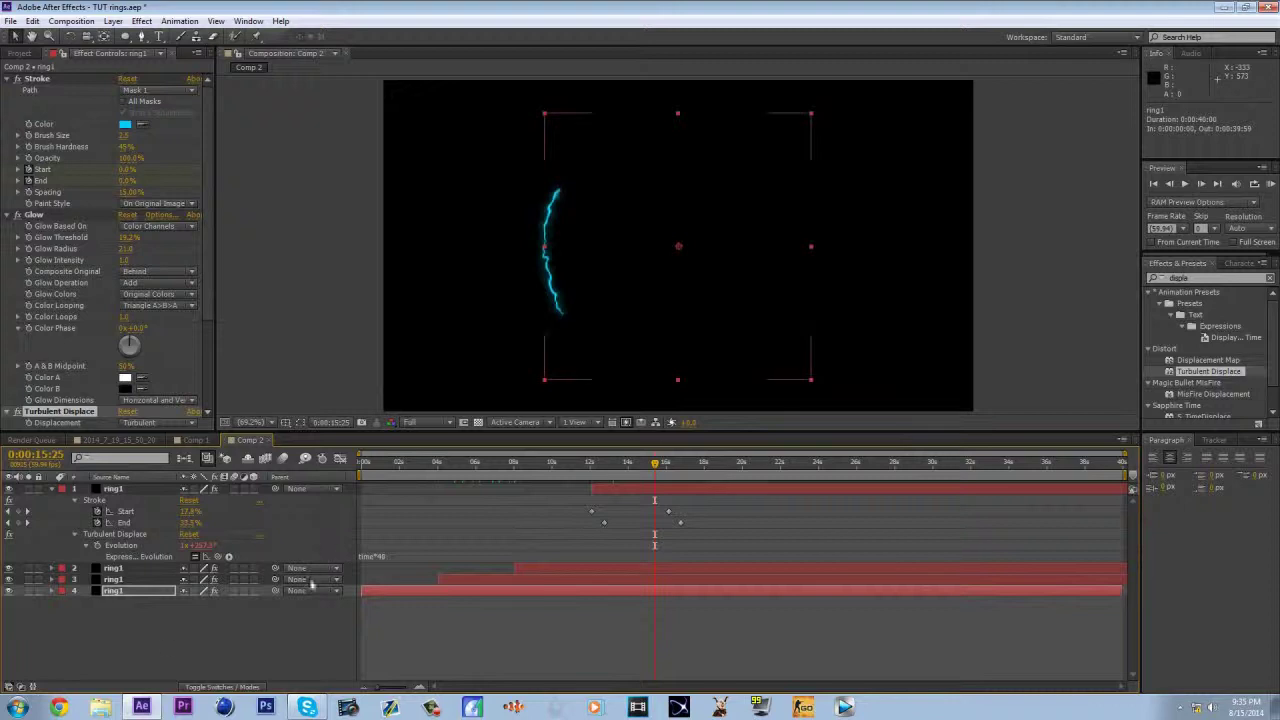
- Collapse the layer properties and pre-compose all four ring1 layers into a new composition named "ring 2"
left_click(176, 622)
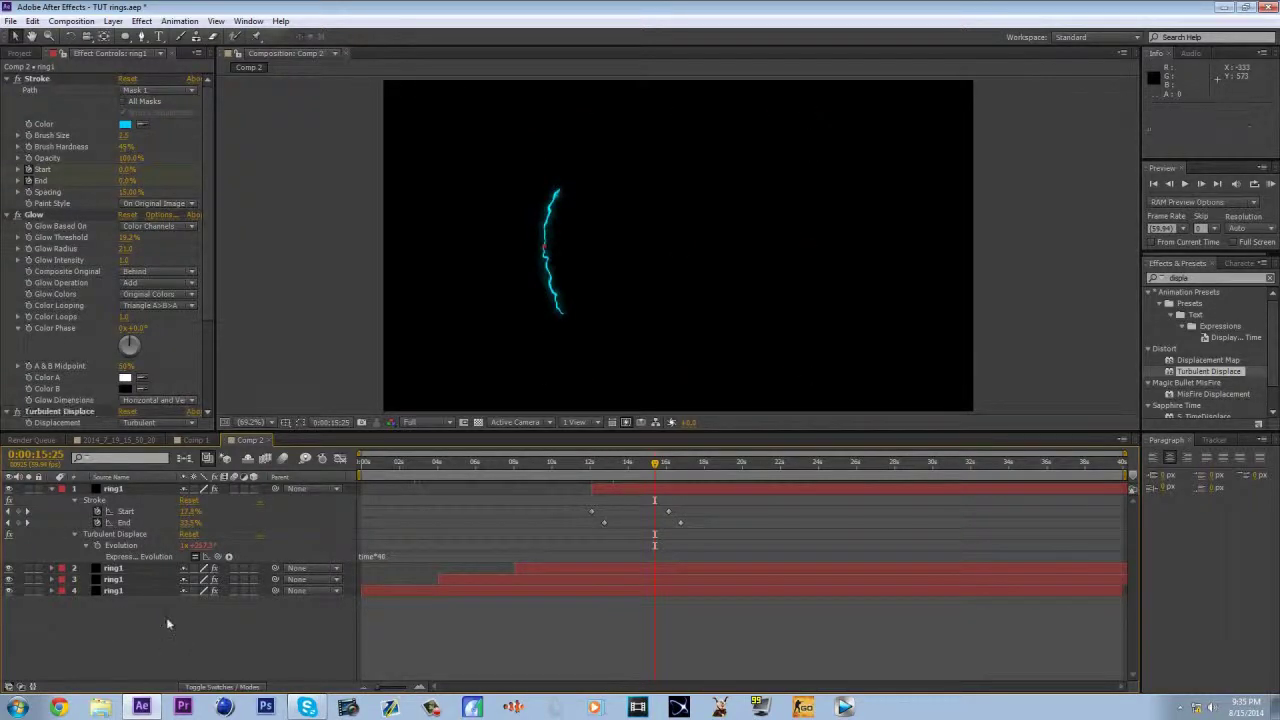
key("u")
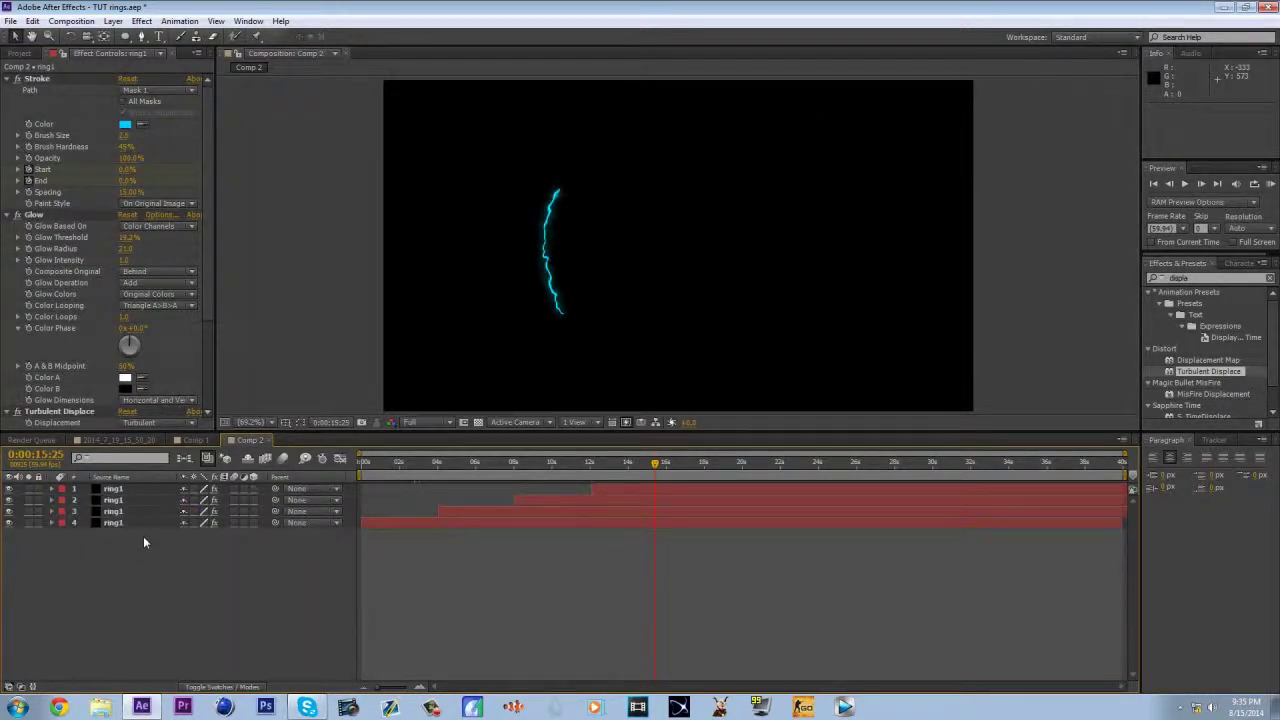
left_click_drag(136, 557, 124, 481)
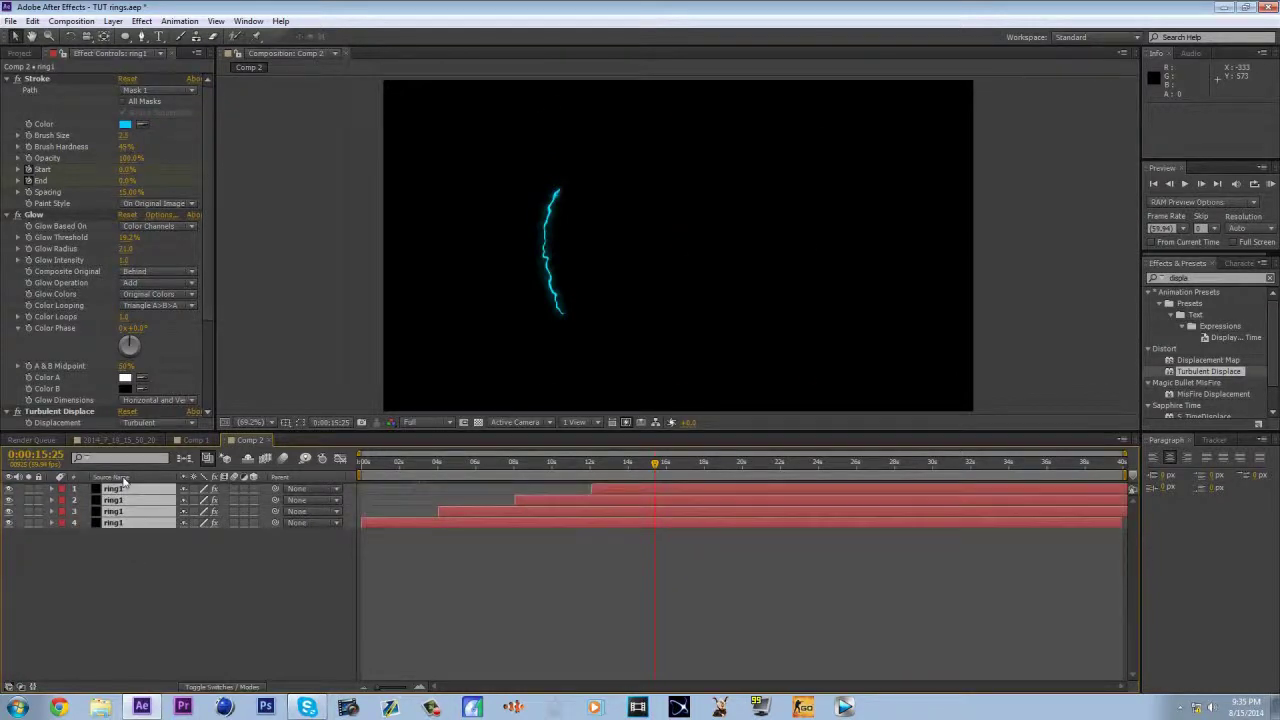
right_click(146, 522)
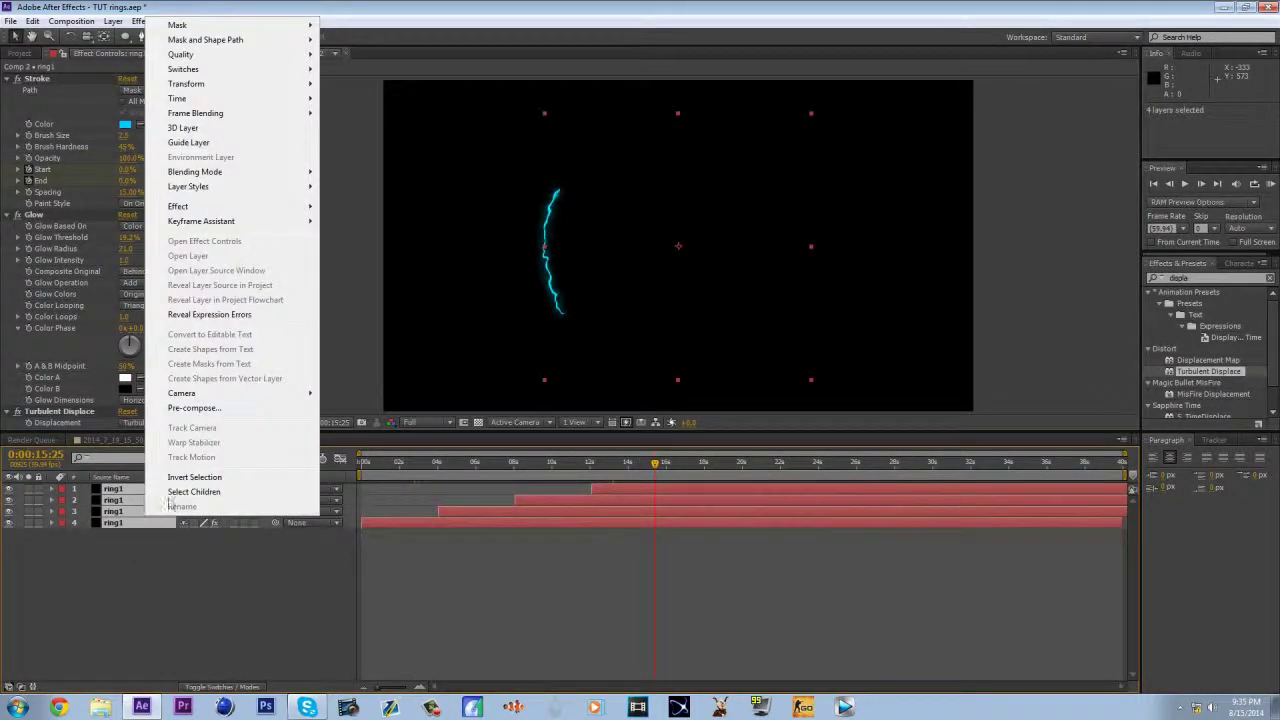
left_click(255, 418)
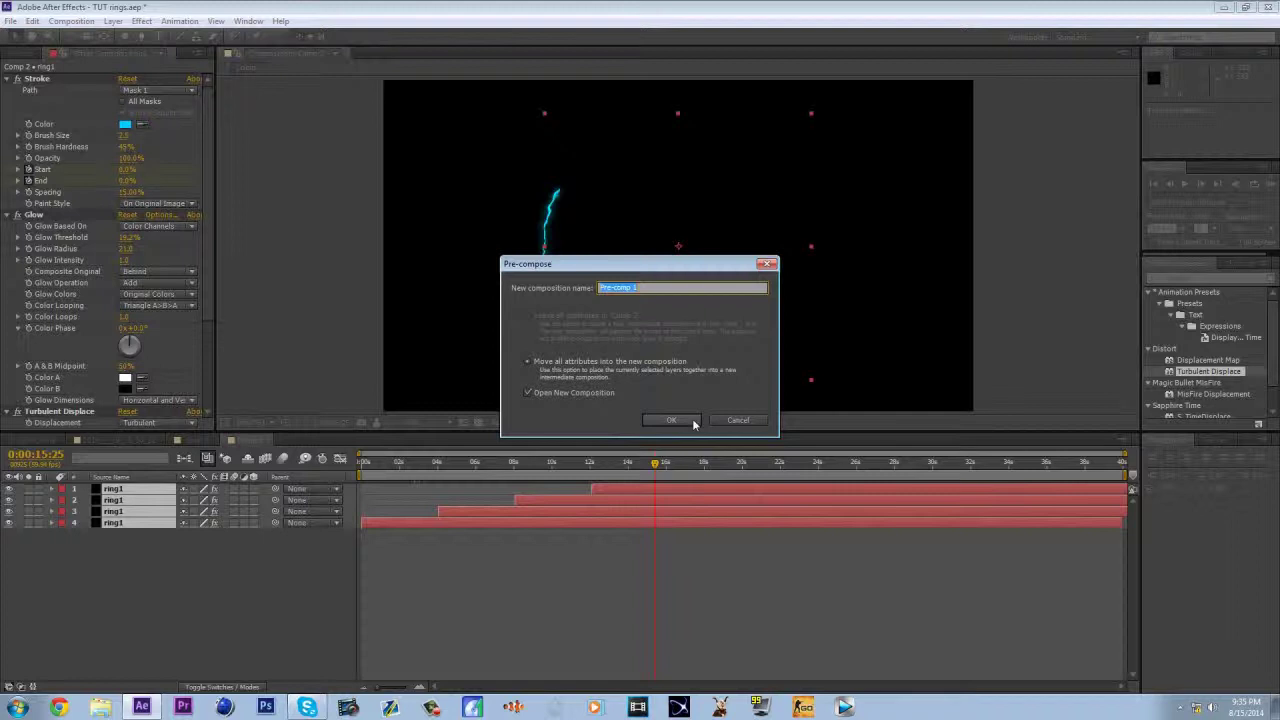
type("ring 2")
key("Return")
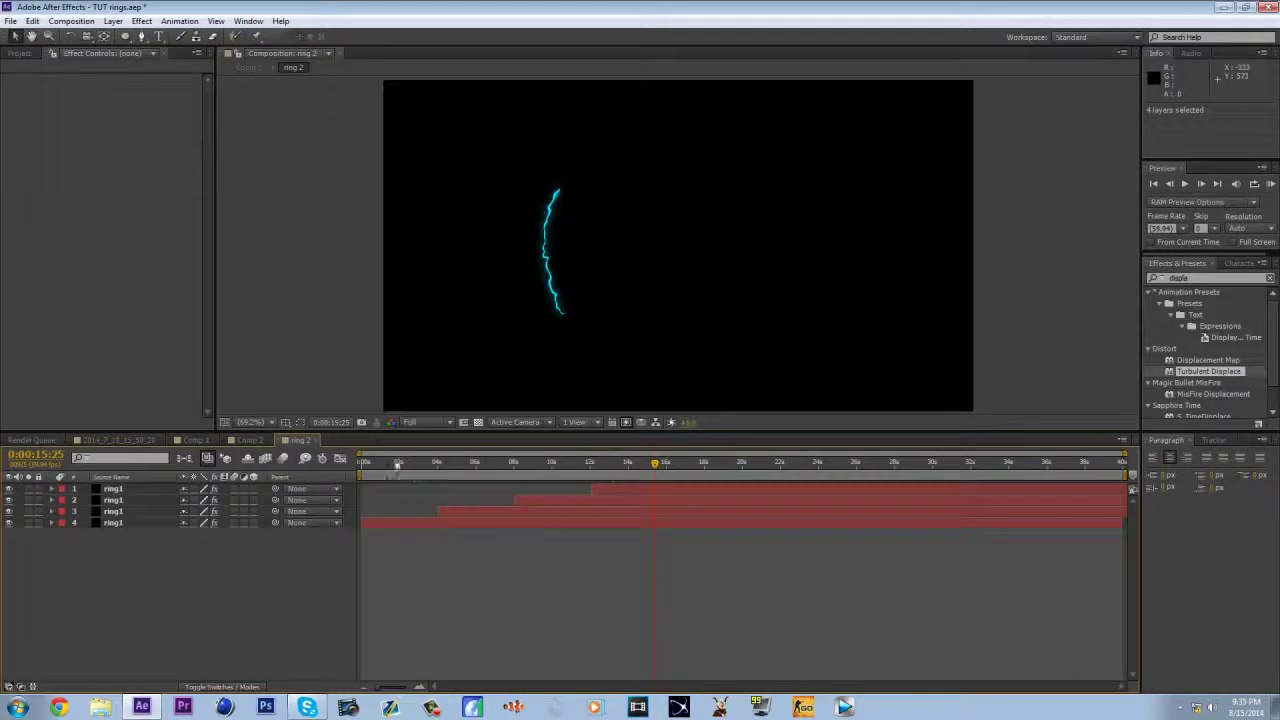
- Inside the ring 2 composition, end the work area at the last stroke keyframe, 0:00:16:46, and trim the composition to it
left_click(237, 441)
left_click_drag(511, 464, 571, 484)
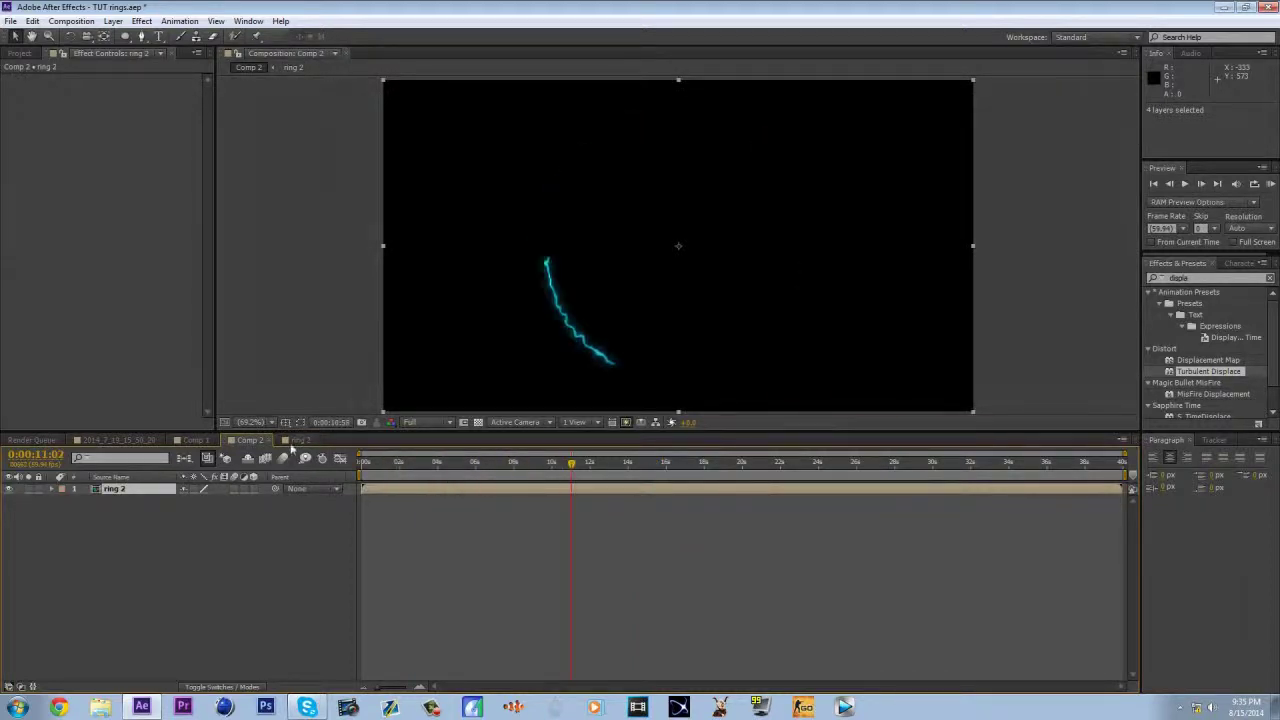
left_click(298, 440)
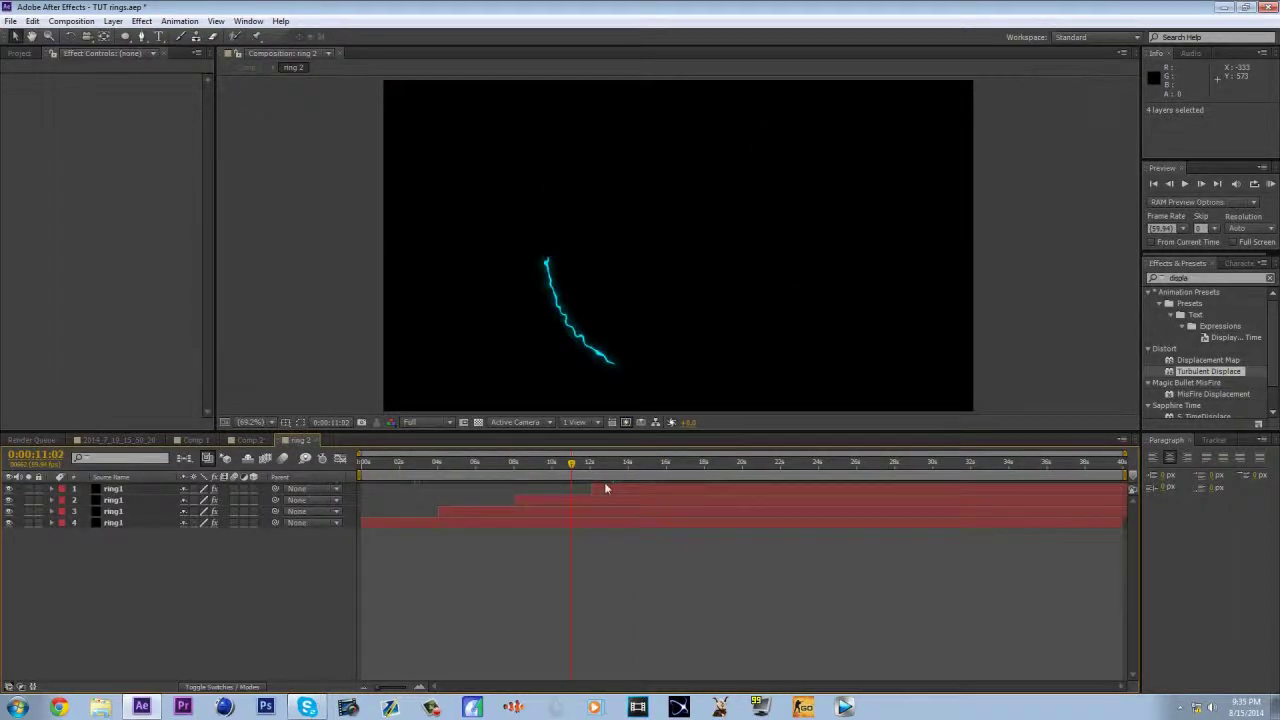
key("u")
left_click(681, 464)
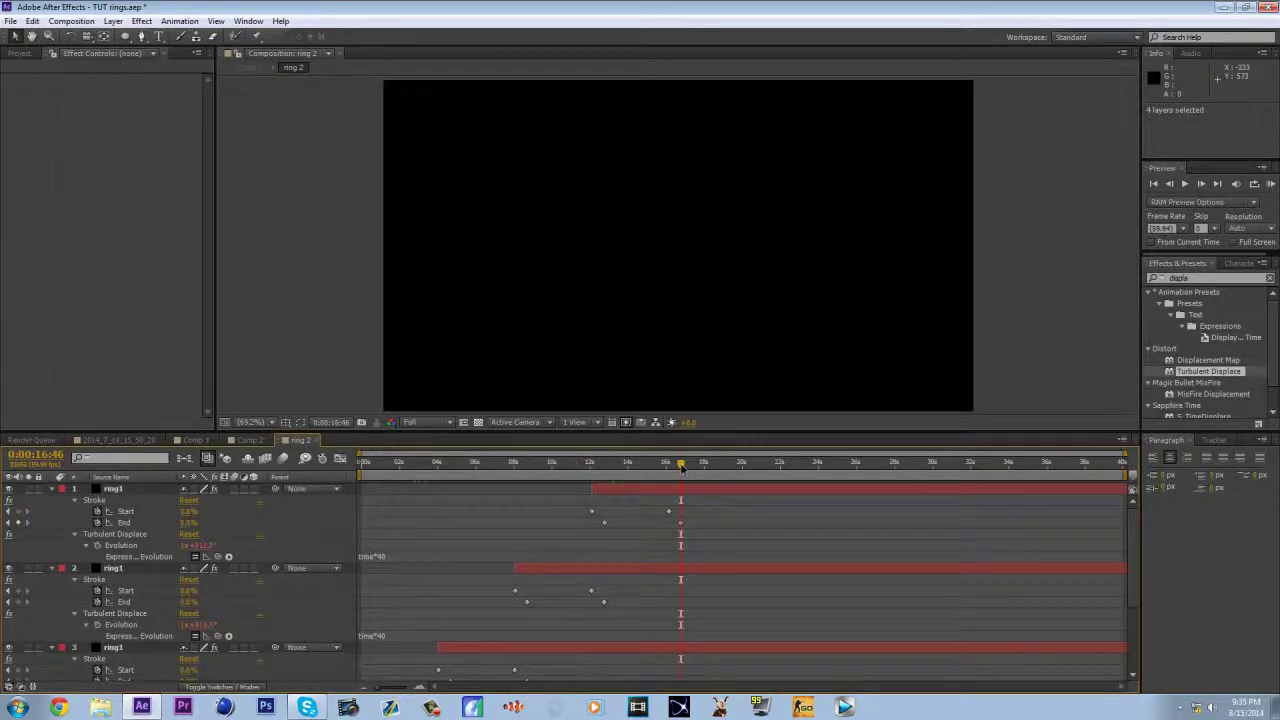
key("n")
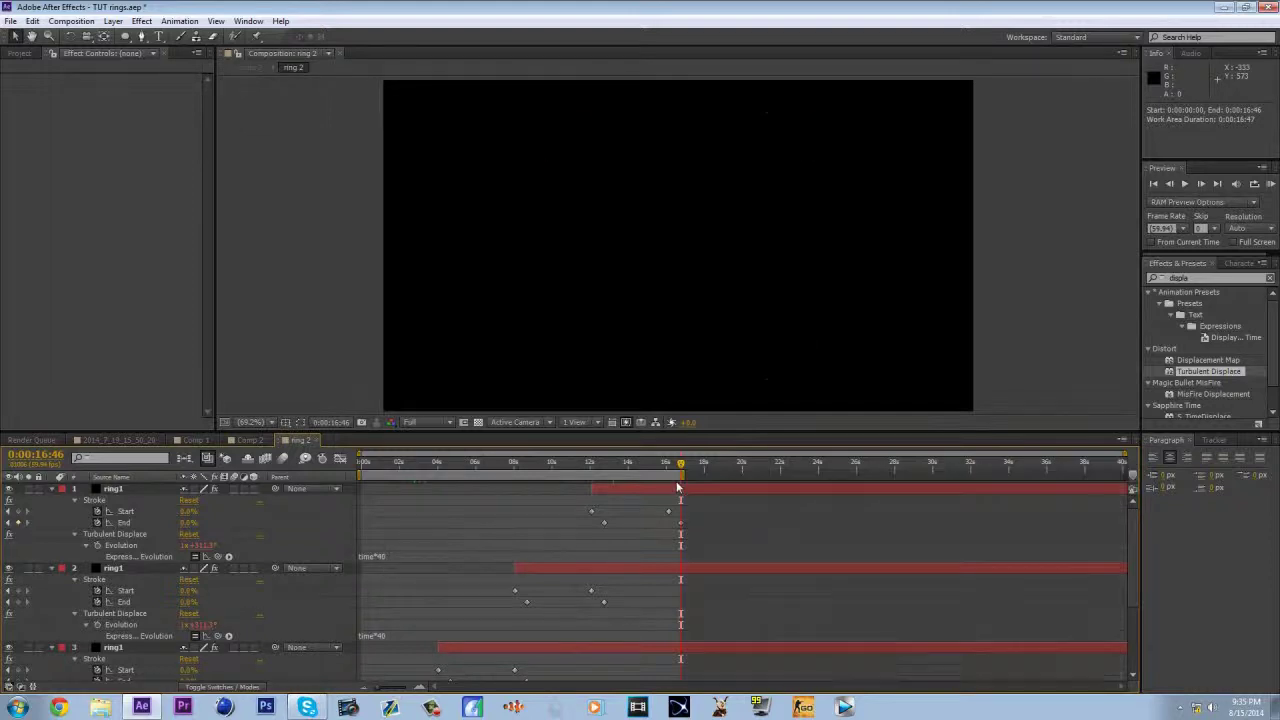
right_click(676, 473)
left_click(722, 516)
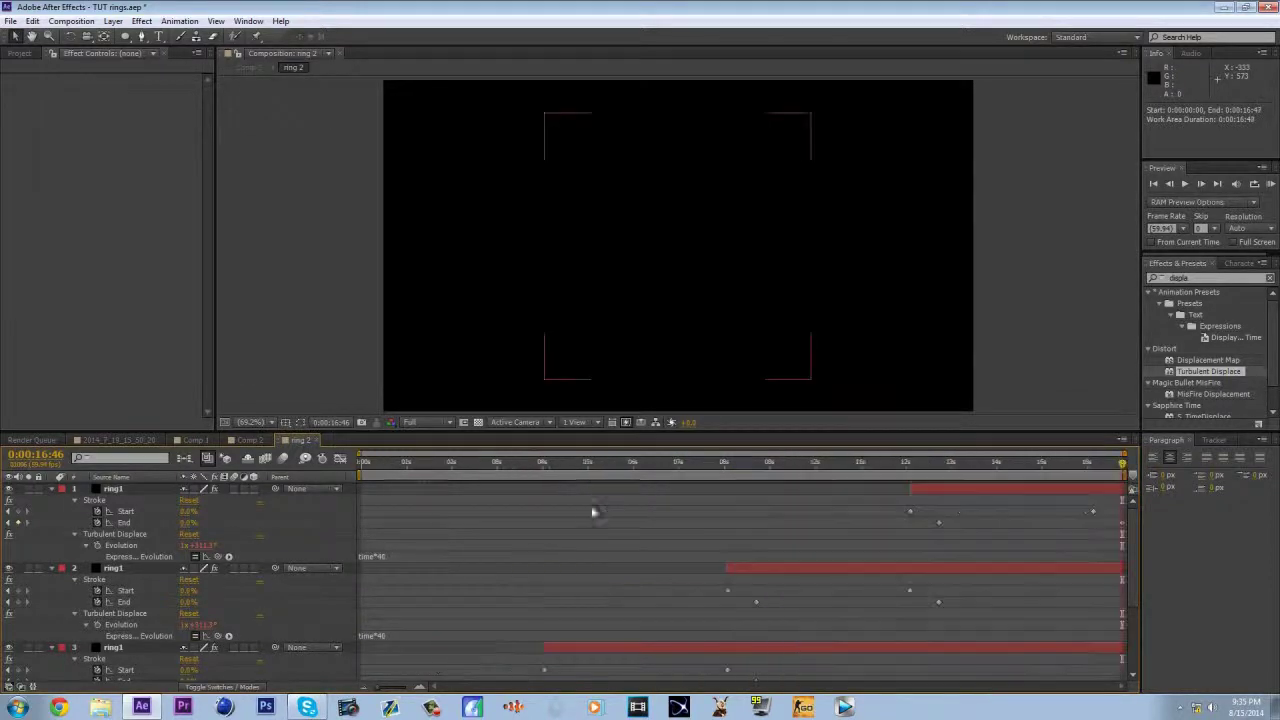
- In Comp 2, duplicate the ring 2 layer, scale the copy down, rotate it to 175° and save the project
left_click(248, 440)
left_click_drag(677, 462, 362, 490)
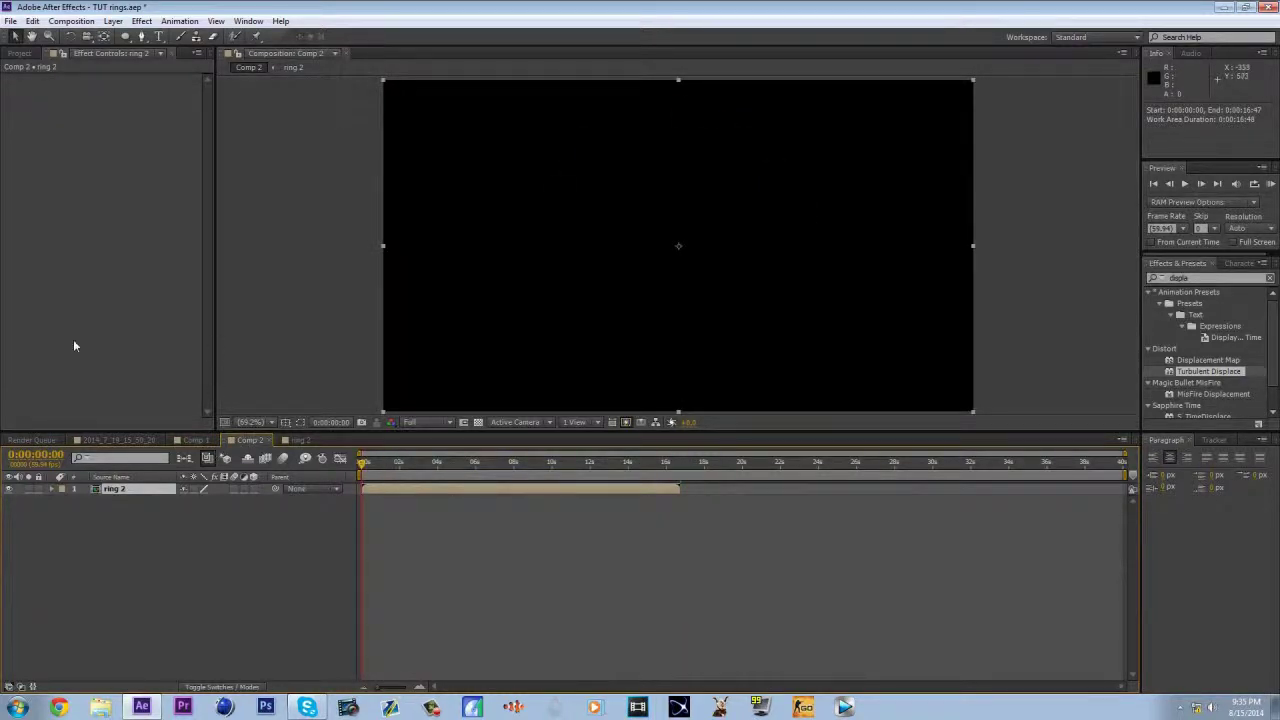
left_click_drag(385, 470, 494, 474)
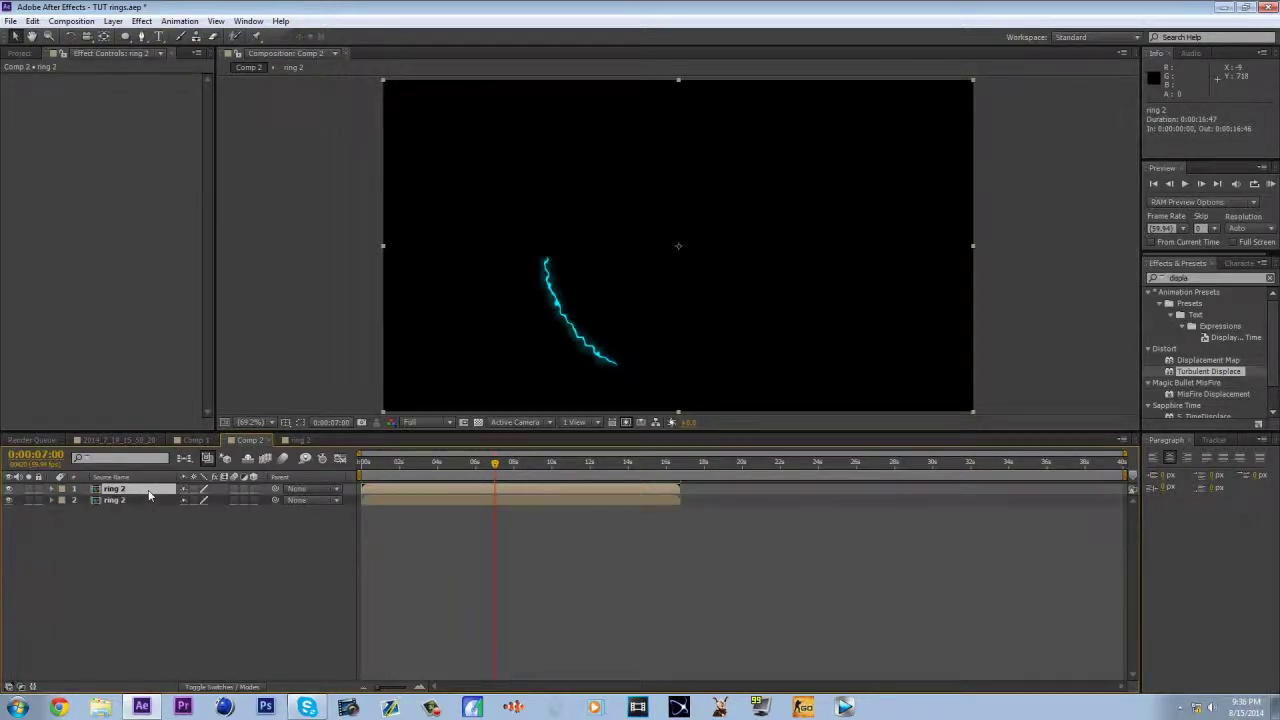
key("s")
left_click_drag(222, 505, 313, 497)
key("r")
left_click_drag(393, 472, 466, 488)
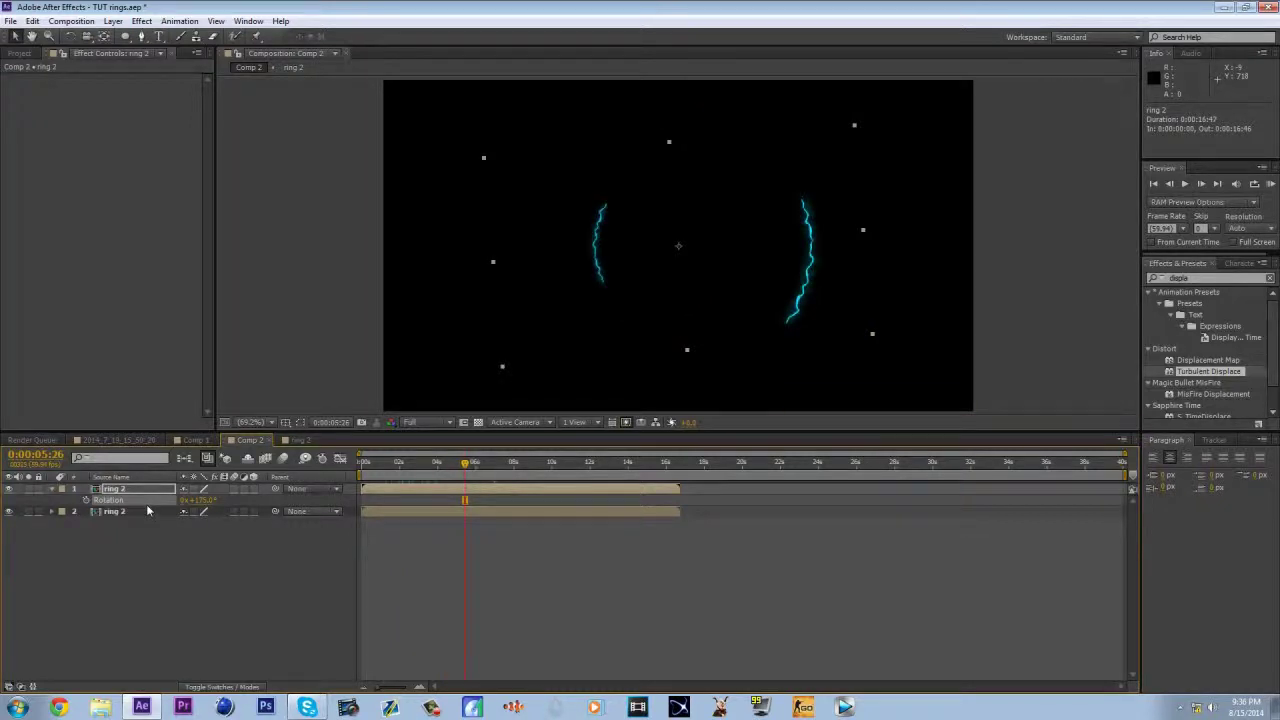
key("ctrl+s")
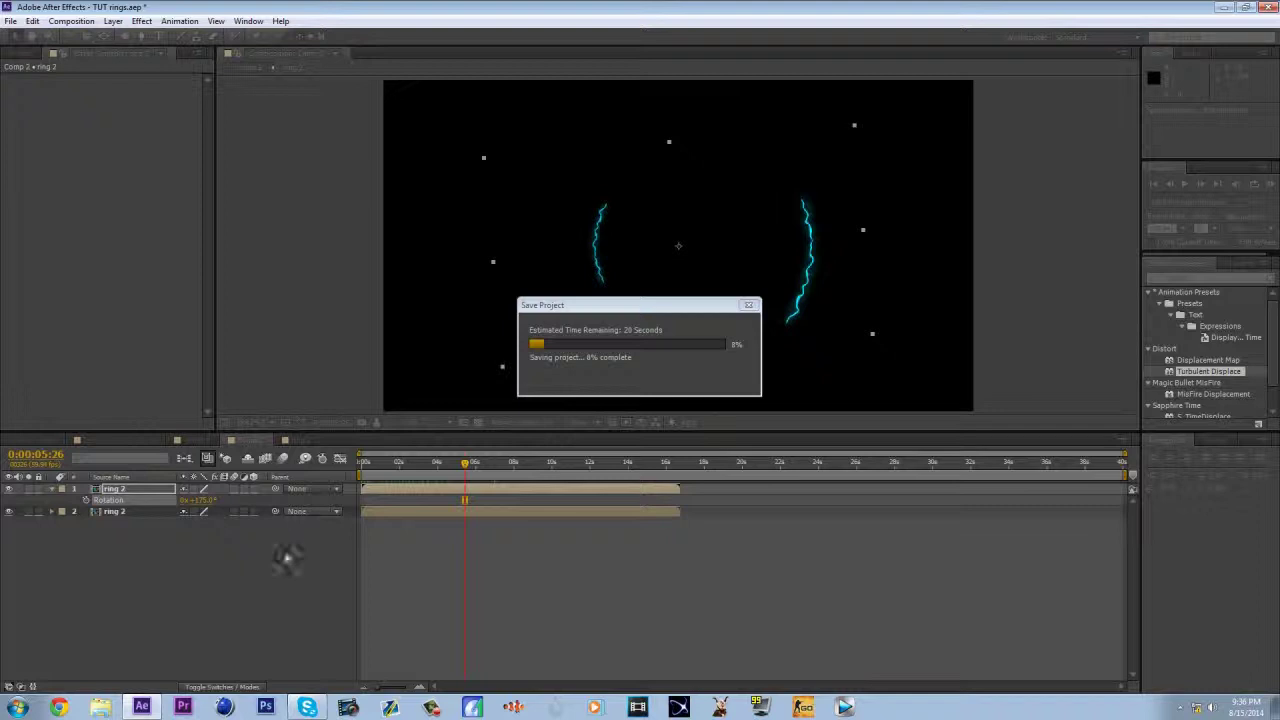
- Duplicate the small inner ring 2 layer and scale the copy up to 136% as an outer ring
left_click(155, 490)
key("ctrl+d")
key("s")
left_click_drag(214, 502, 344, 502)
left_click_drag(461, 467, 435, 487)
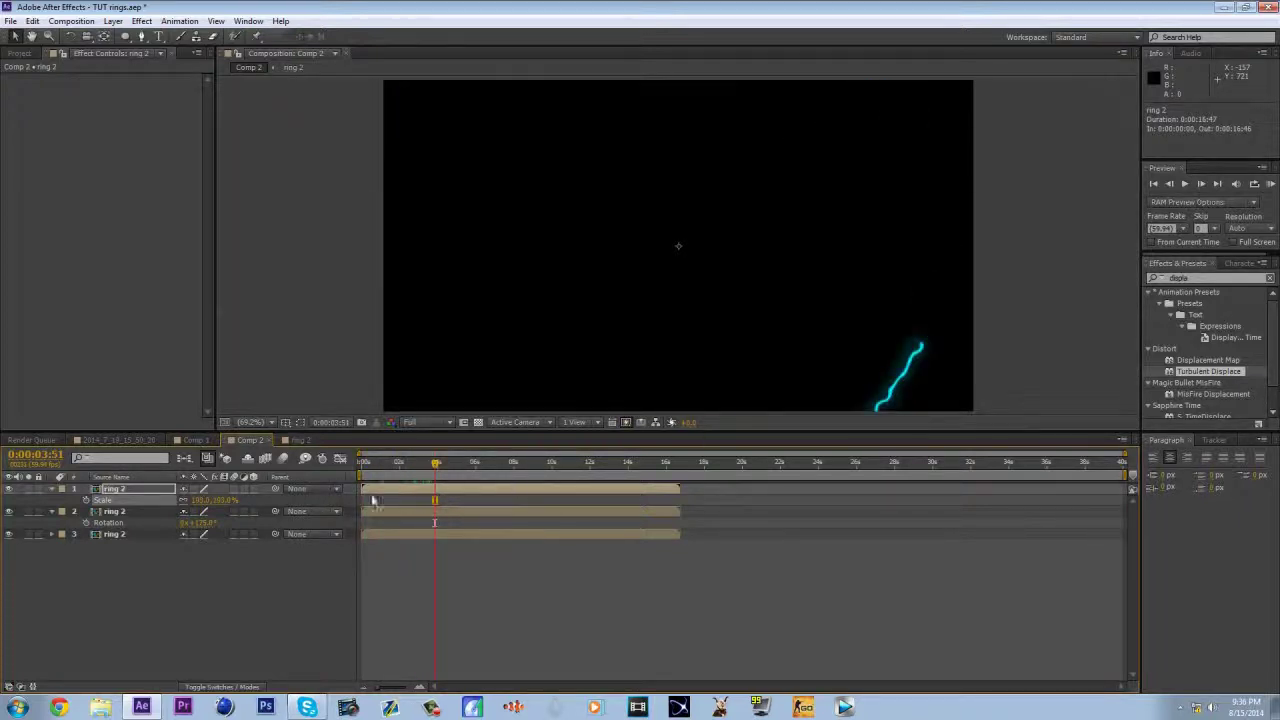
left_click_drag(222, 502, 194, 503)
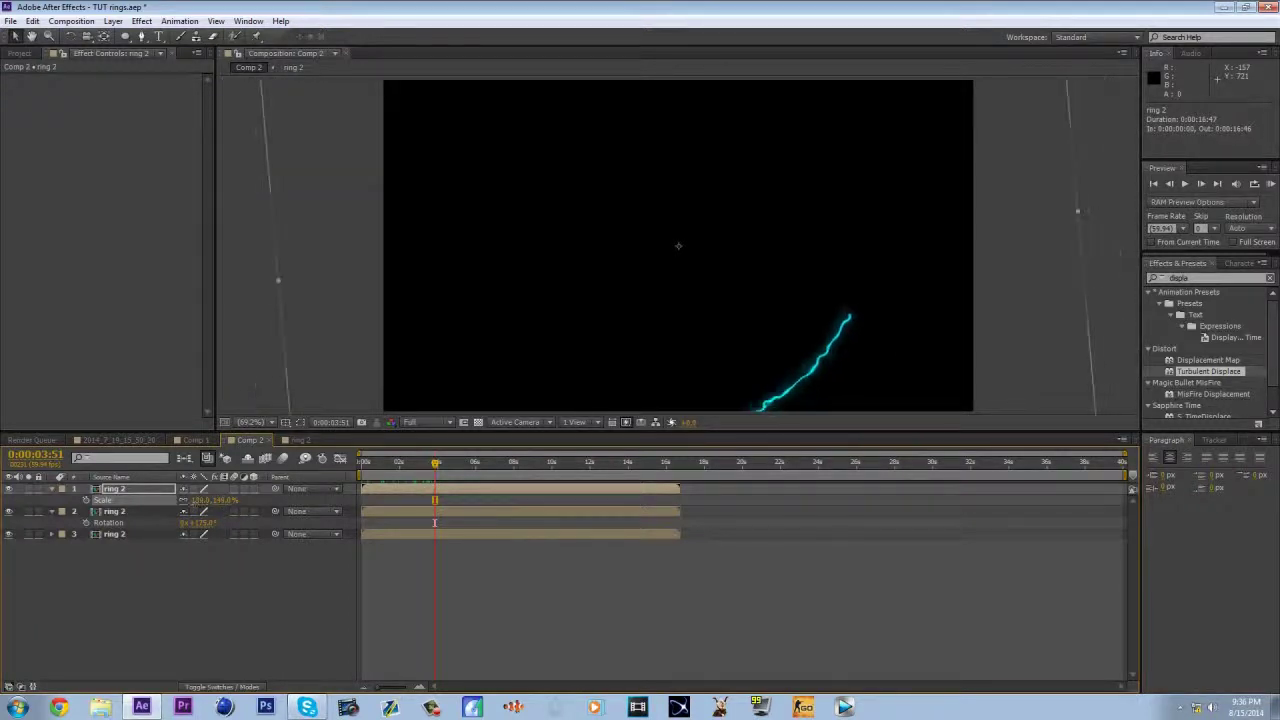
- Set the blending mode of all three ring 2 layers to Add and scrub to check the overlap
key("F4")
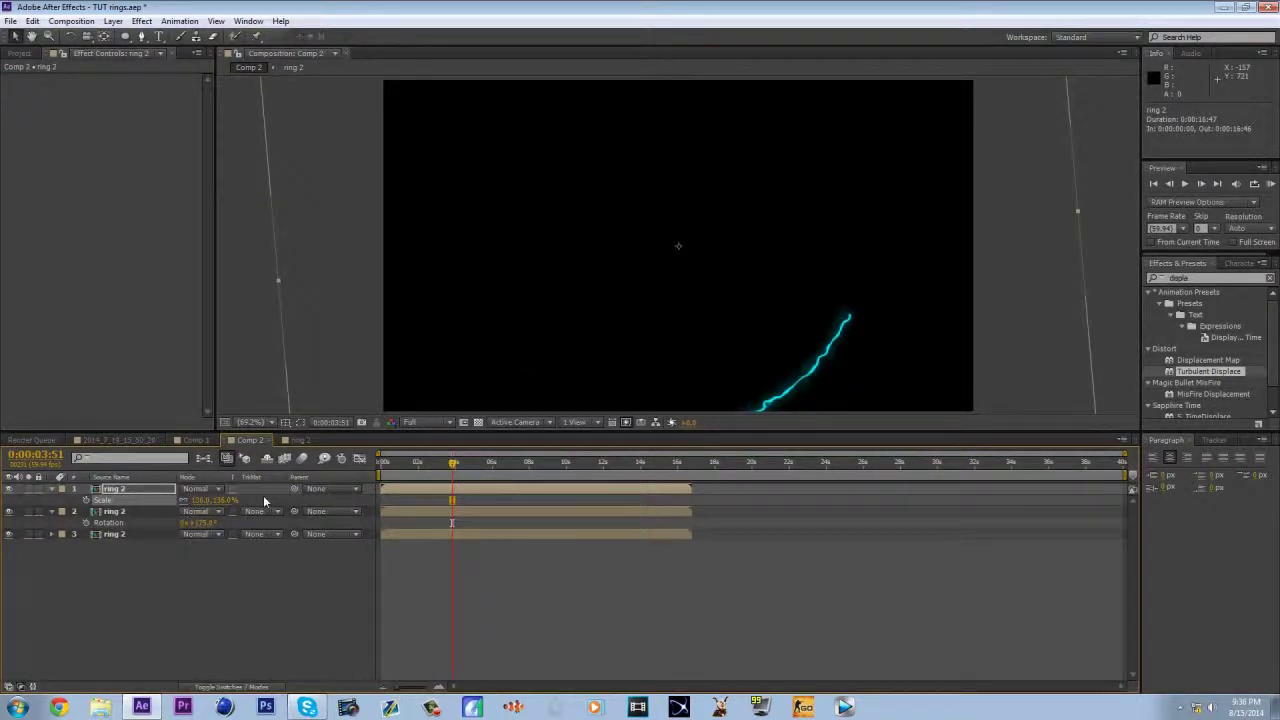
left_click(213, 492)
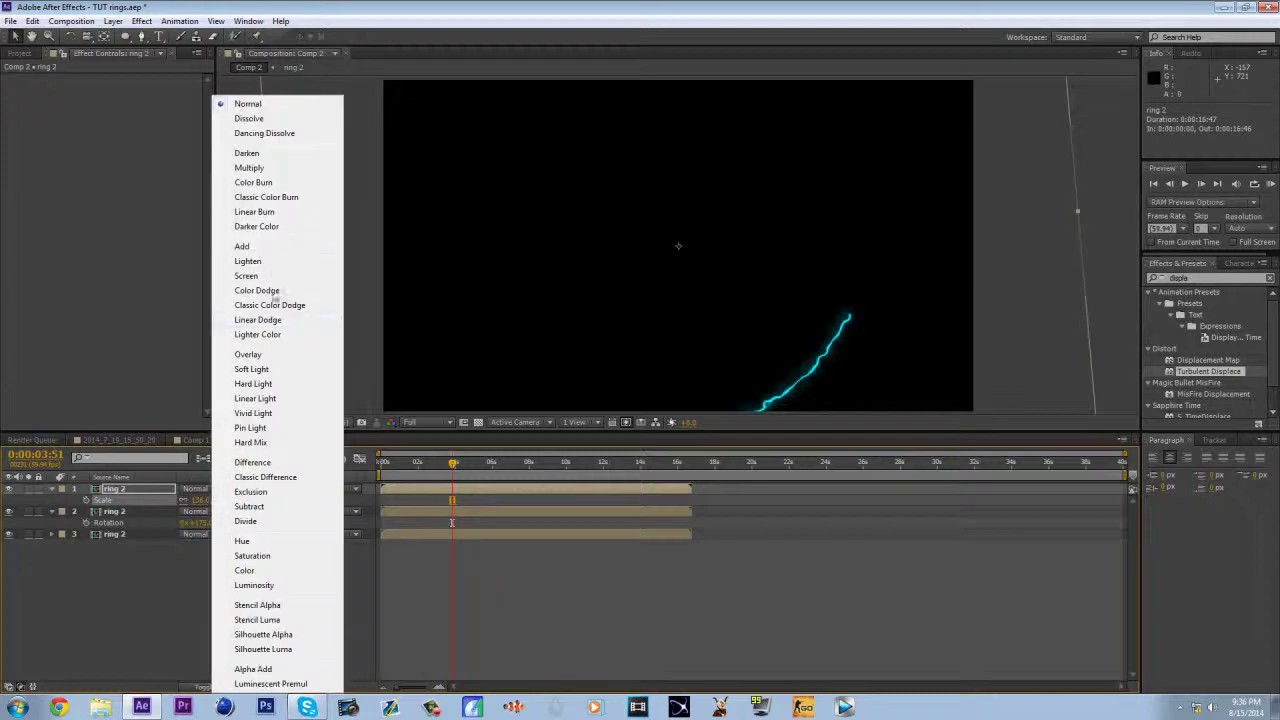
left_click(271, 250)
left_click(217, 511)
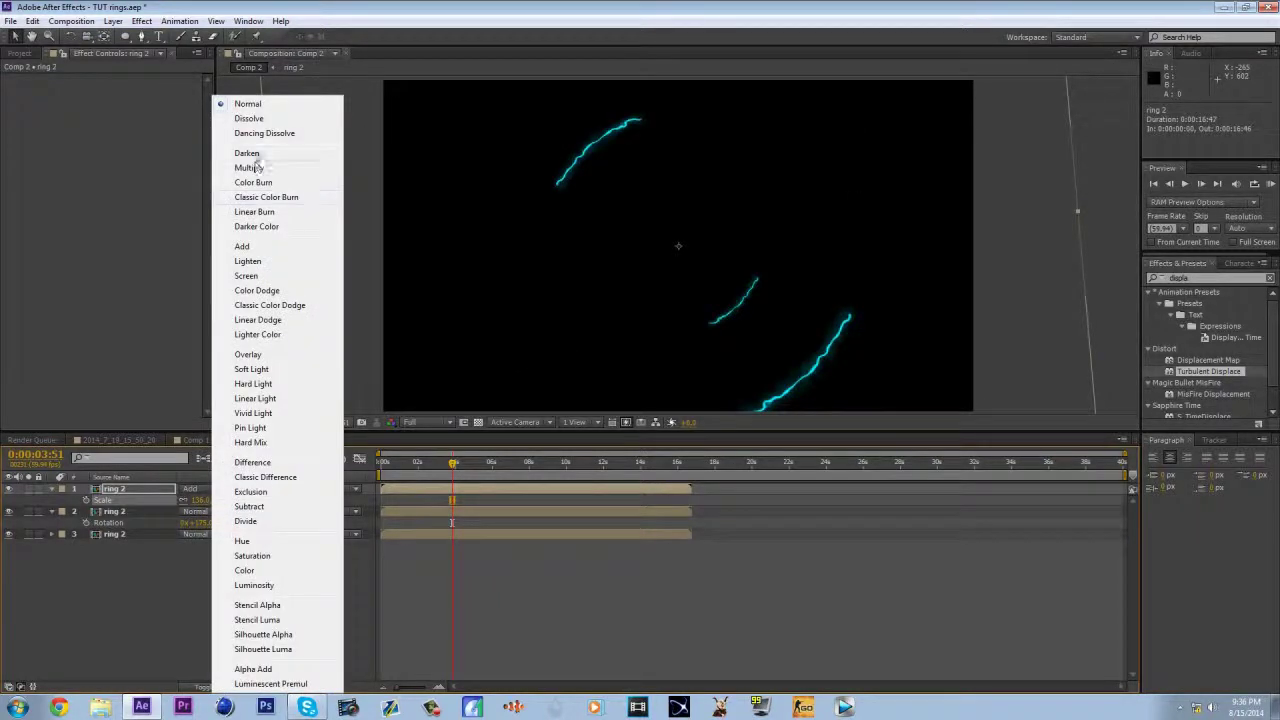
left_click(255, 247)
left_click(205, 535)
left_click(255, 250)
left_click_drag(434, 467, 456, 500)
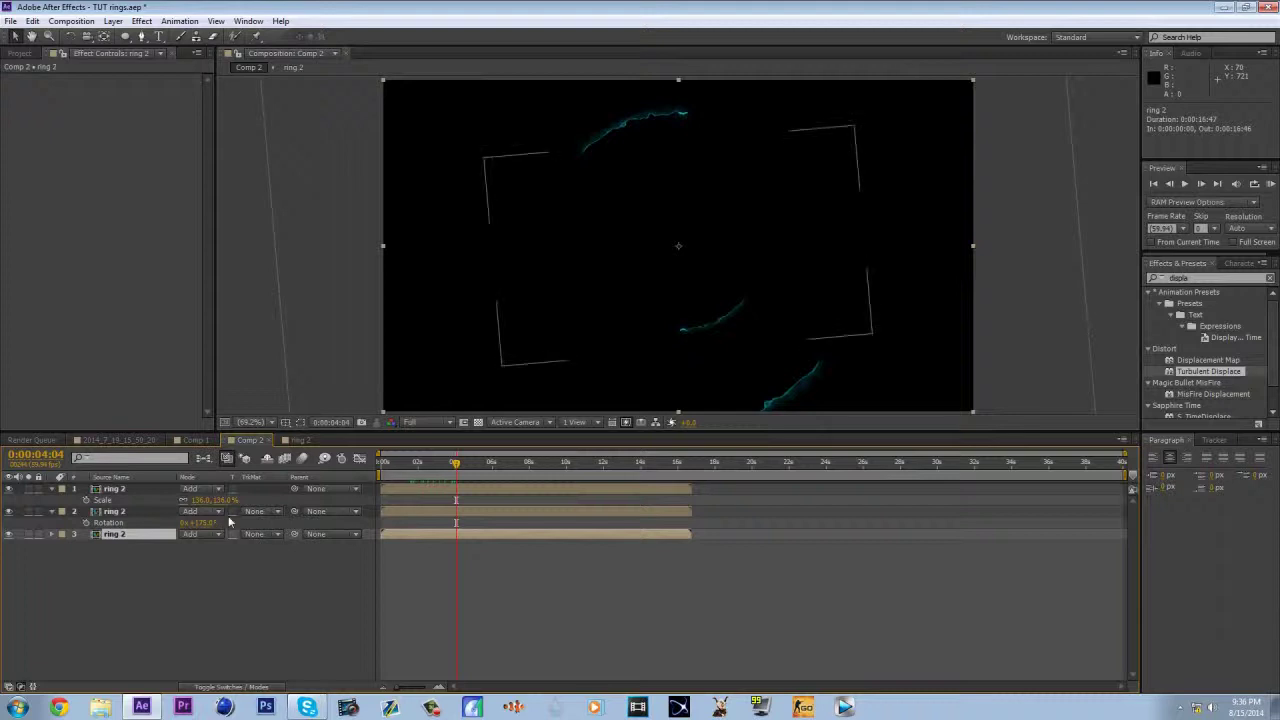
- Rotate the bottom ring 2 layer to -87°, then duplicate it and rotate the copy to 30°
key("alt+shift+r")
left_click_drag(198, 546, 130, 532)
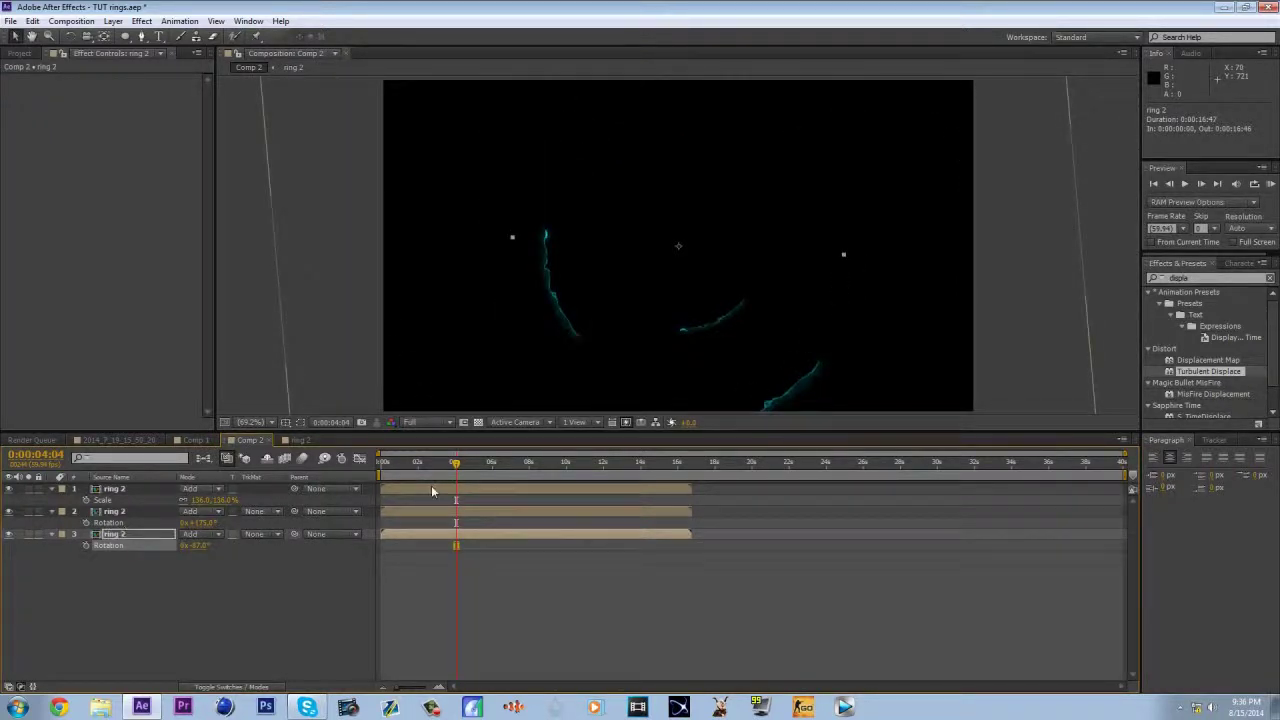
key("ctrl+d")
key("r")
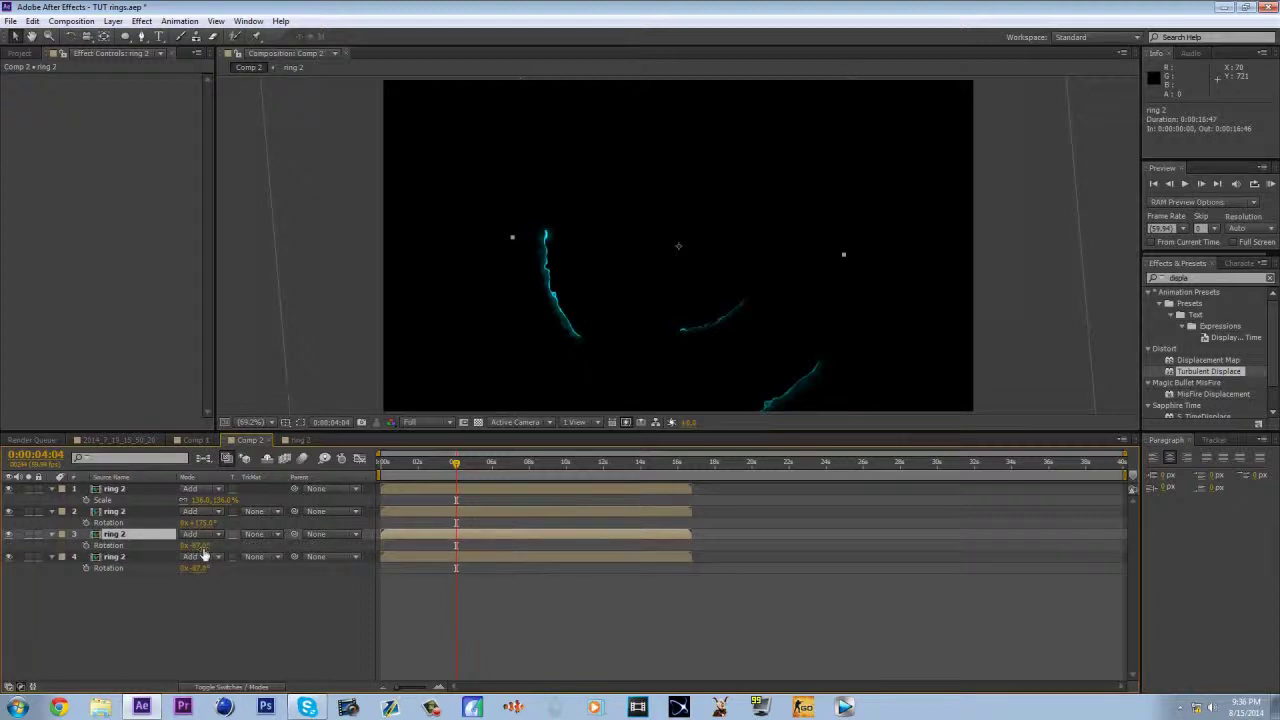
left_click_drag(203, 548, 245, 548)
key("Return")
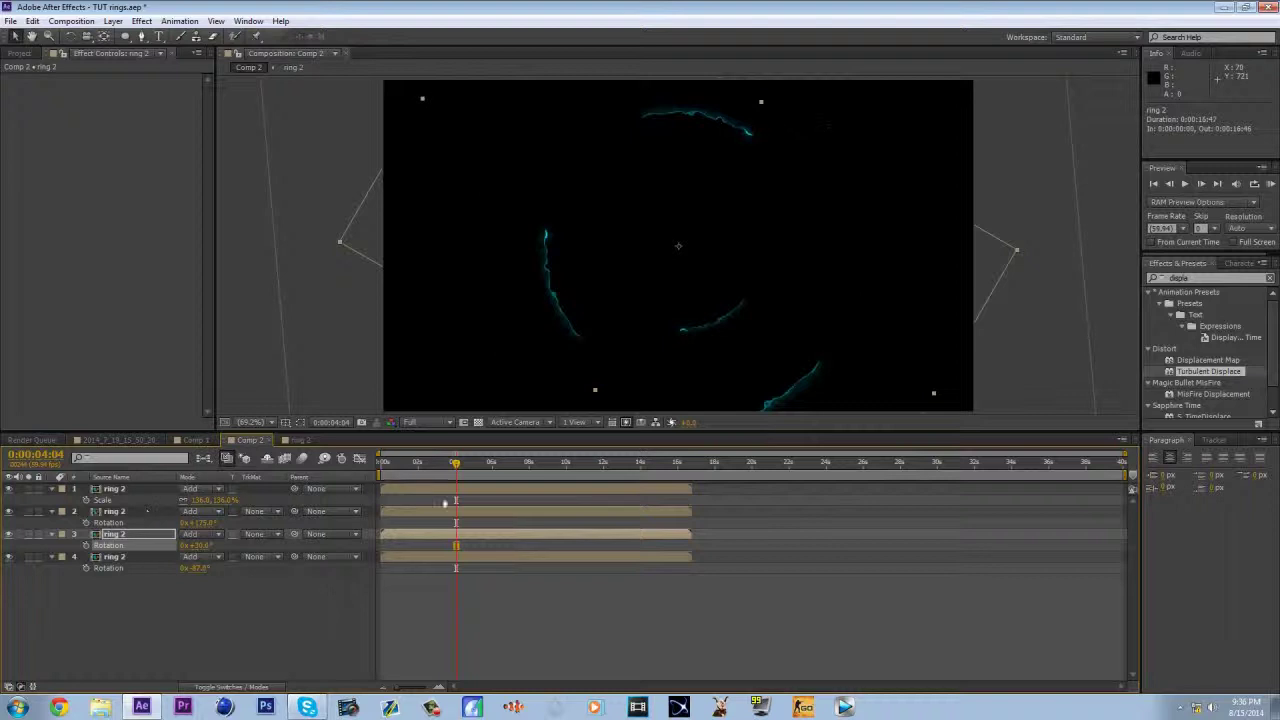
- Check the rings in motion and scale the copy rotated to 30° down to 97%
left_click_drag(492, 473, 509, 476)
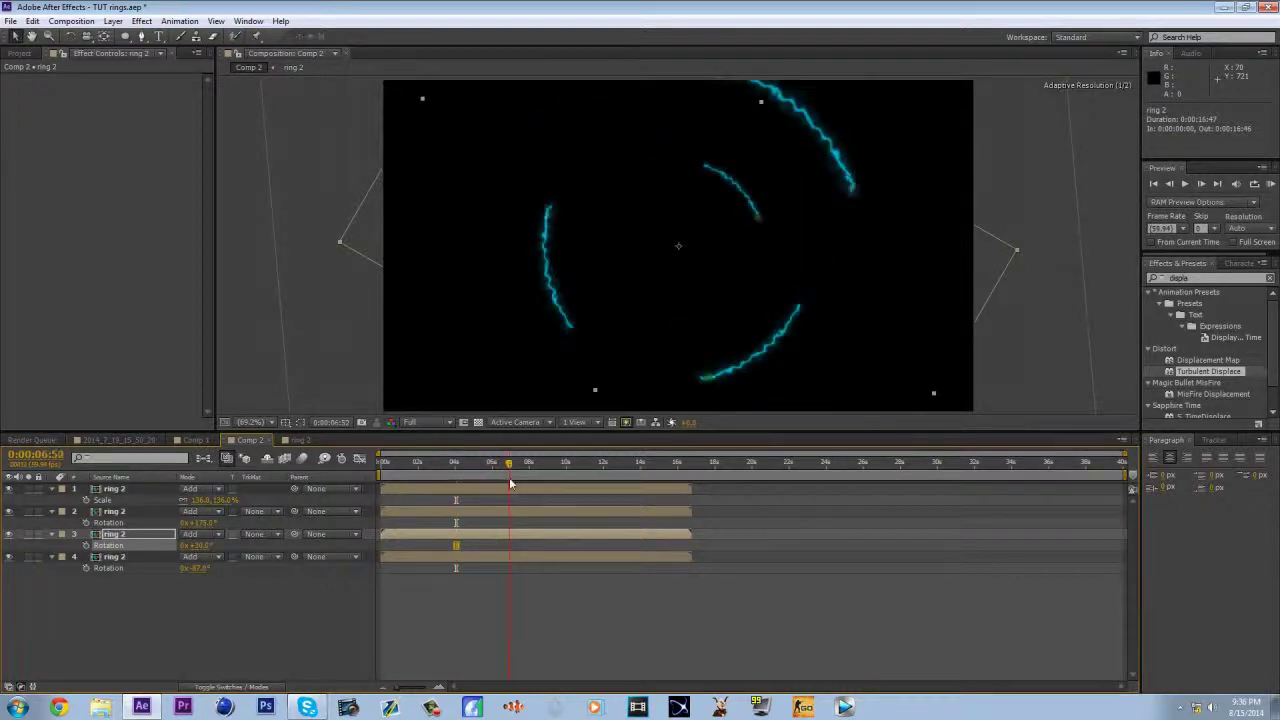
key("s")
mouse_move(208, 545)
left_mouse_down()
mouse_move(130, 545)
mouse_move(214, 551)
left_mouse_up()
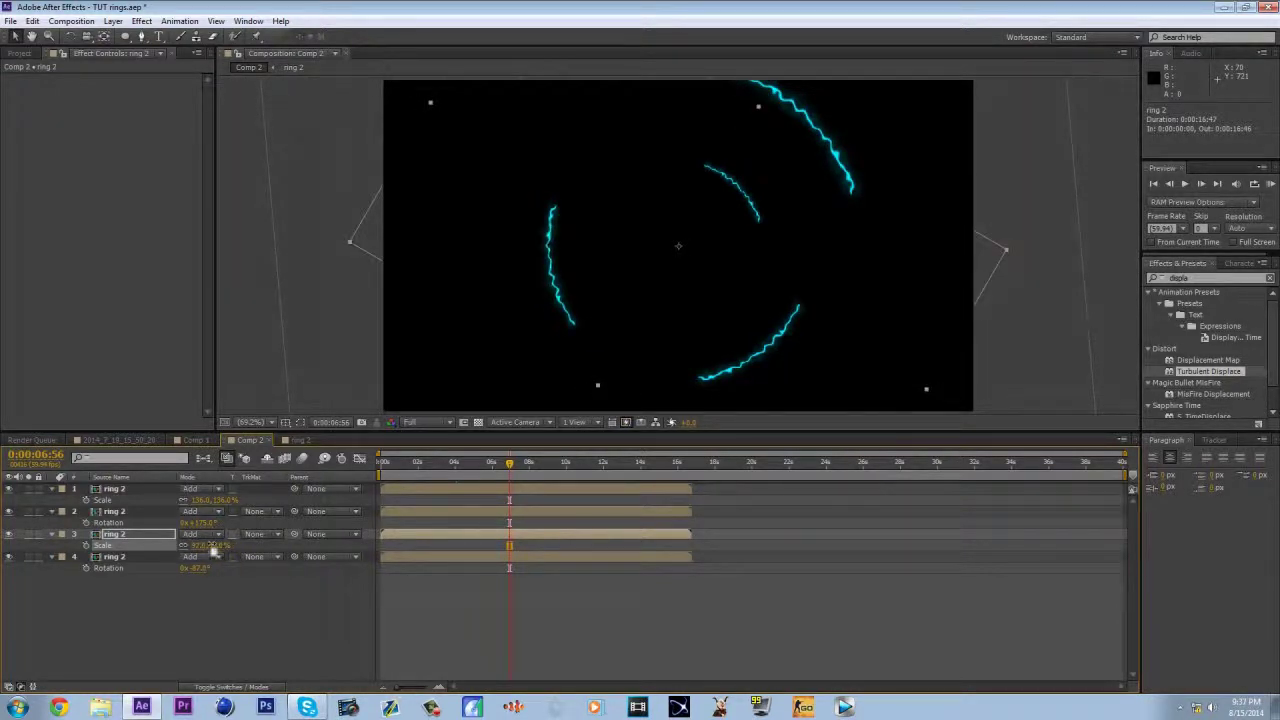
- Duplicate the small inner ring 2 layer, scale the copy to 30%, rotate it to 89° and scrub to check it
left_click(154, 512)
key("ctrl+d")
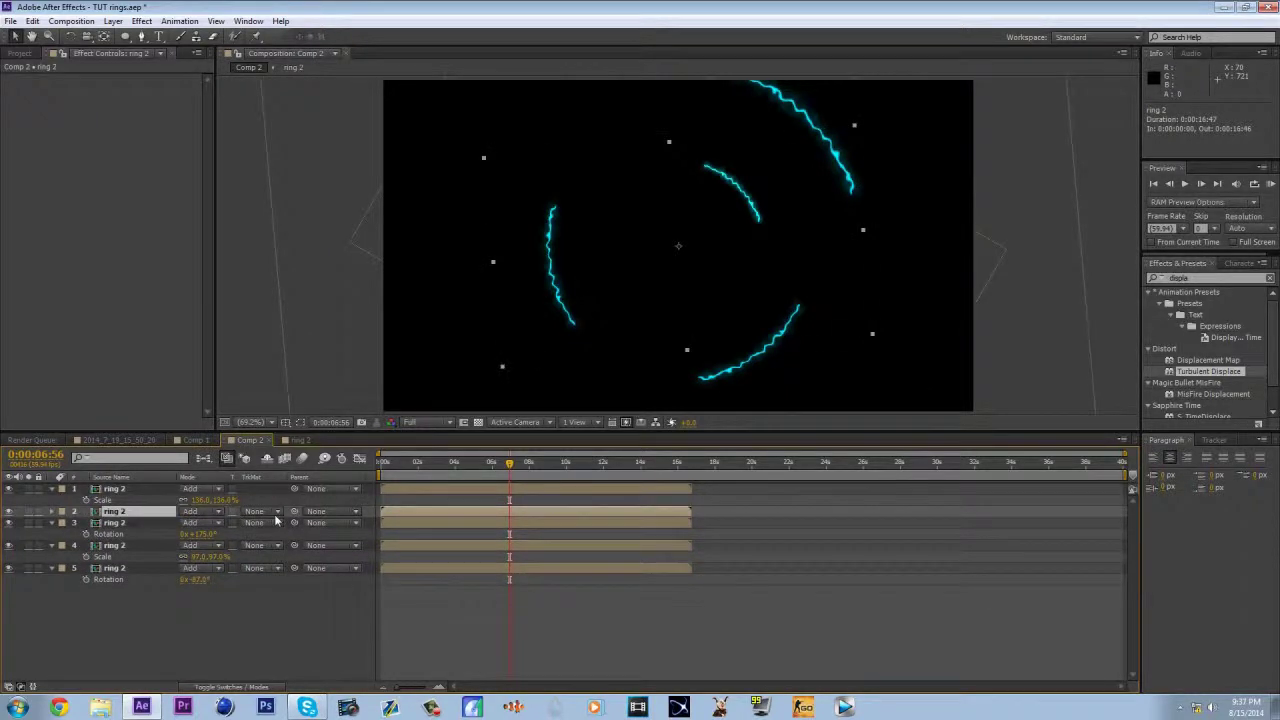
key("s")
left_click_drag(207, 522, 172, 522)
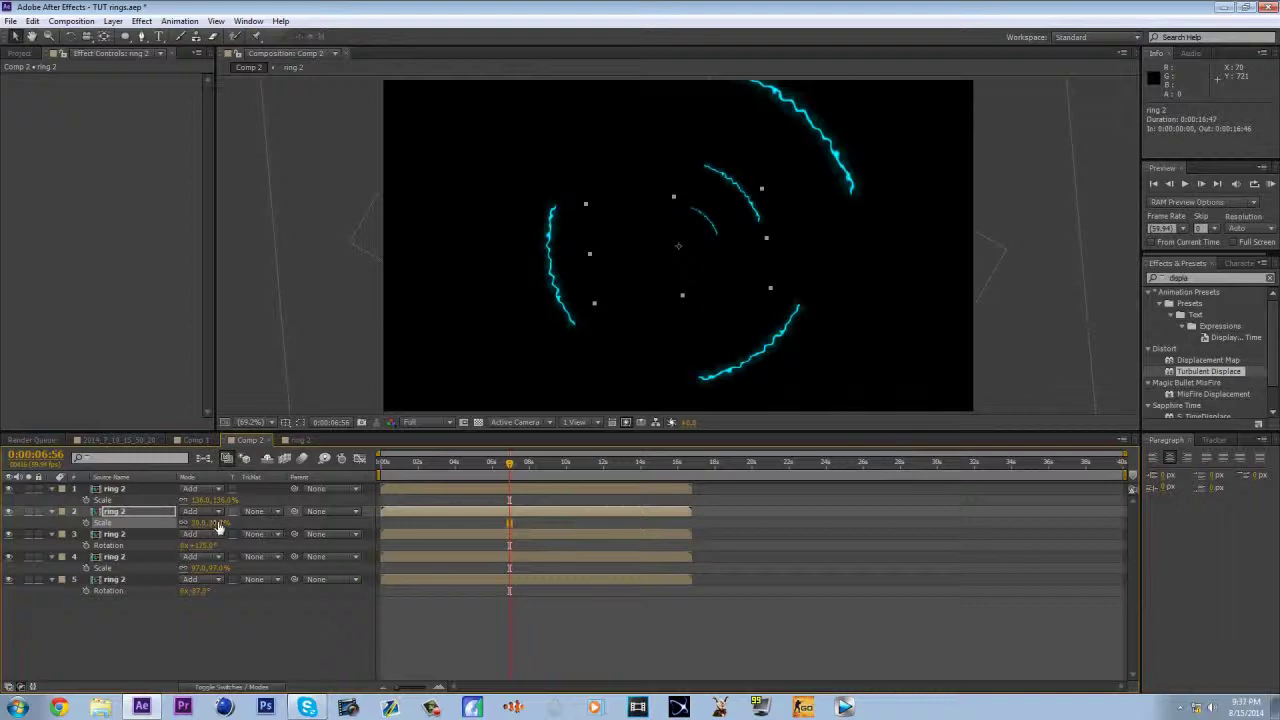
key("r")
left_click_drag(440, 463, 450, 489)
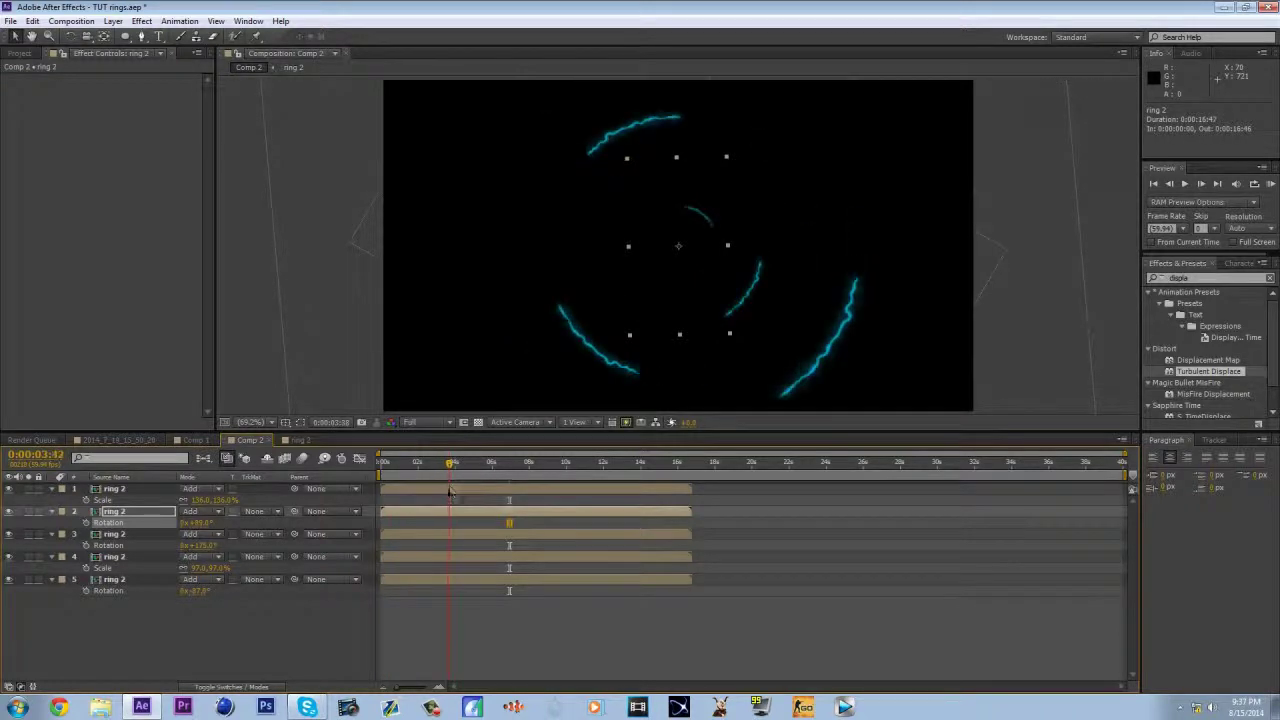
- Rotate the topmost, largest ring 2 layer to 116° and scrub the timeline to check the overlap
left_click(149, 490)
key("r")
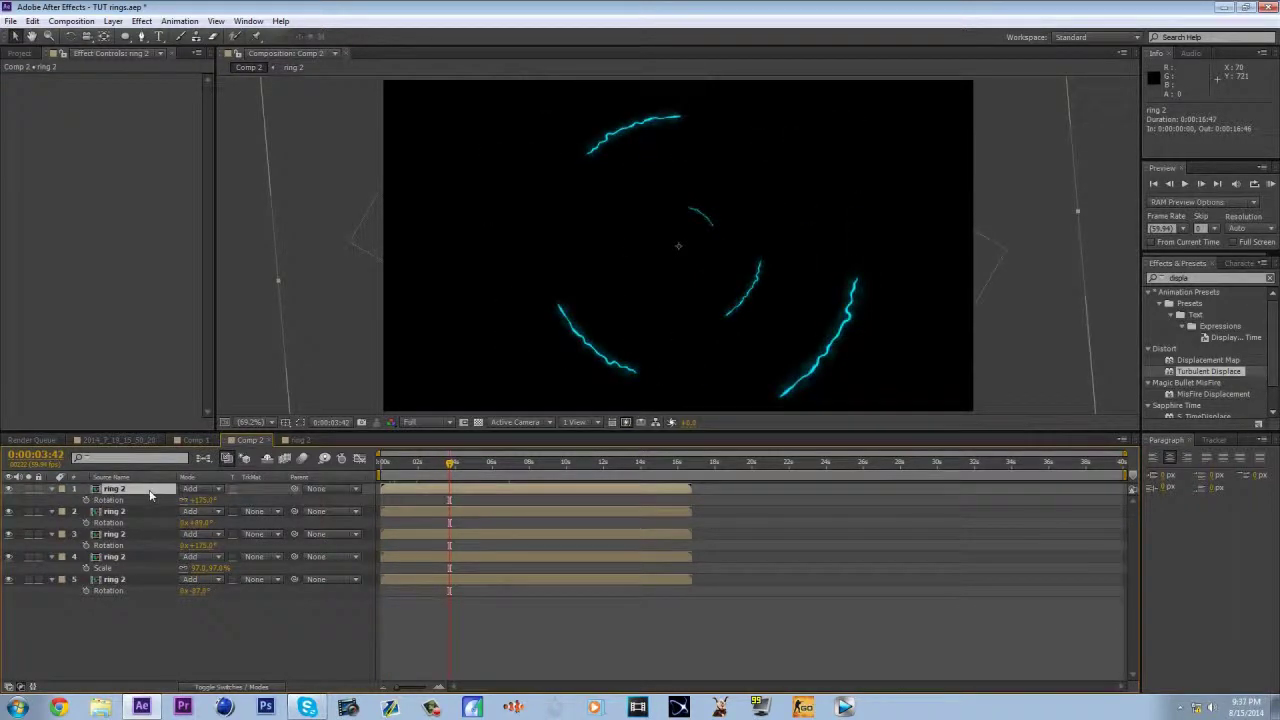
left_click_drag(228, 502, 149, 500)
key("r")
left_click_drag(386, 470, 466, 490)
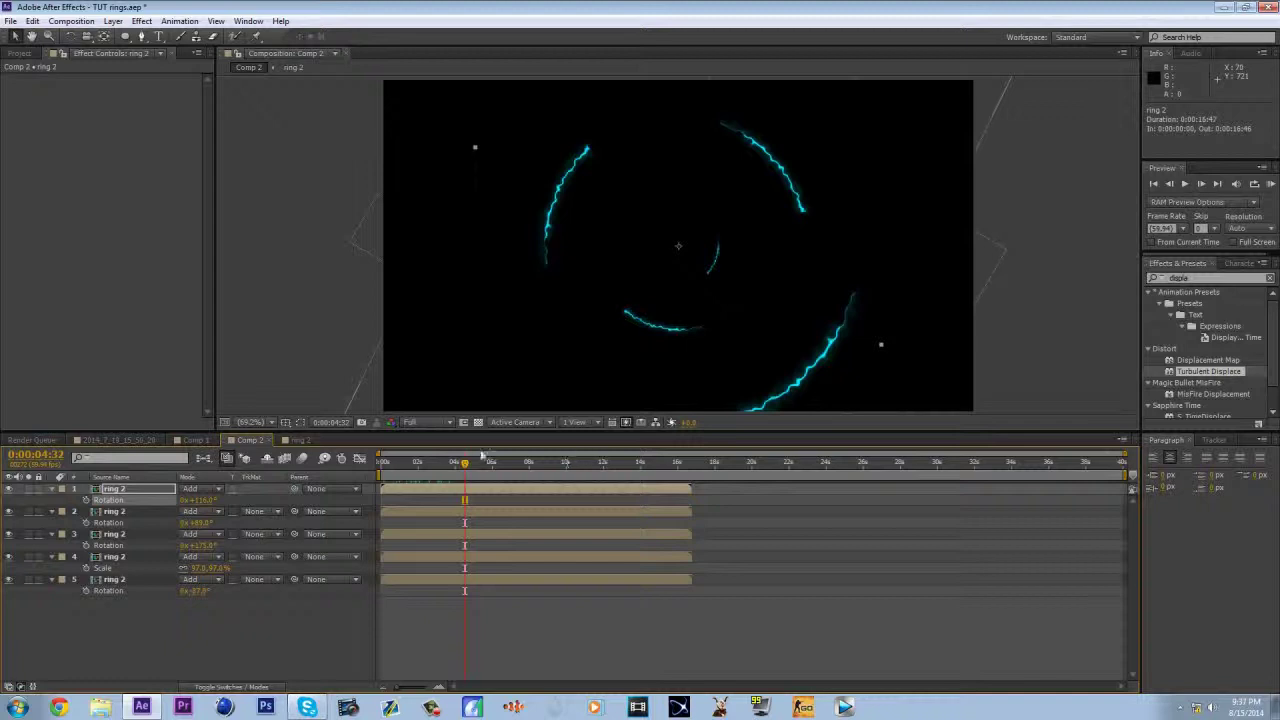
- Try the Fill effect on the second ring 2 layer and delete it again
left_click(118, 512)
left_click_drag(1200, 278, 1121, 292)
type("fill")
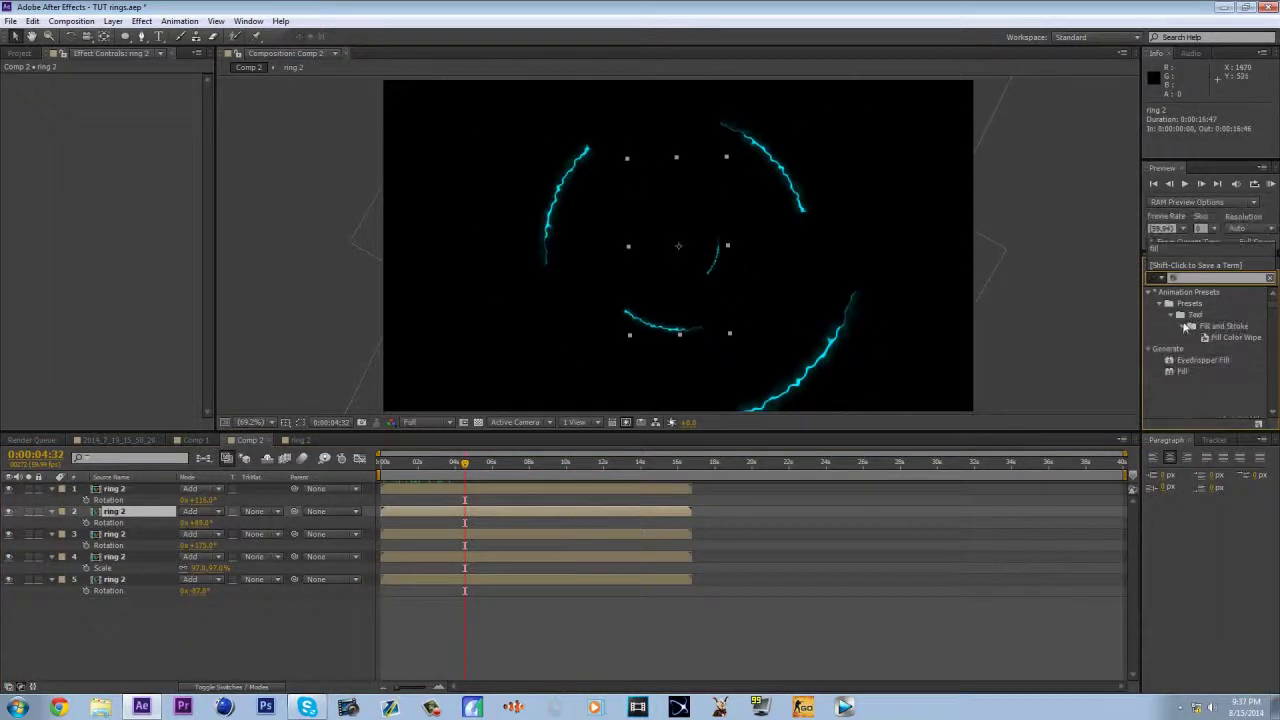
double_click(1180, 372)
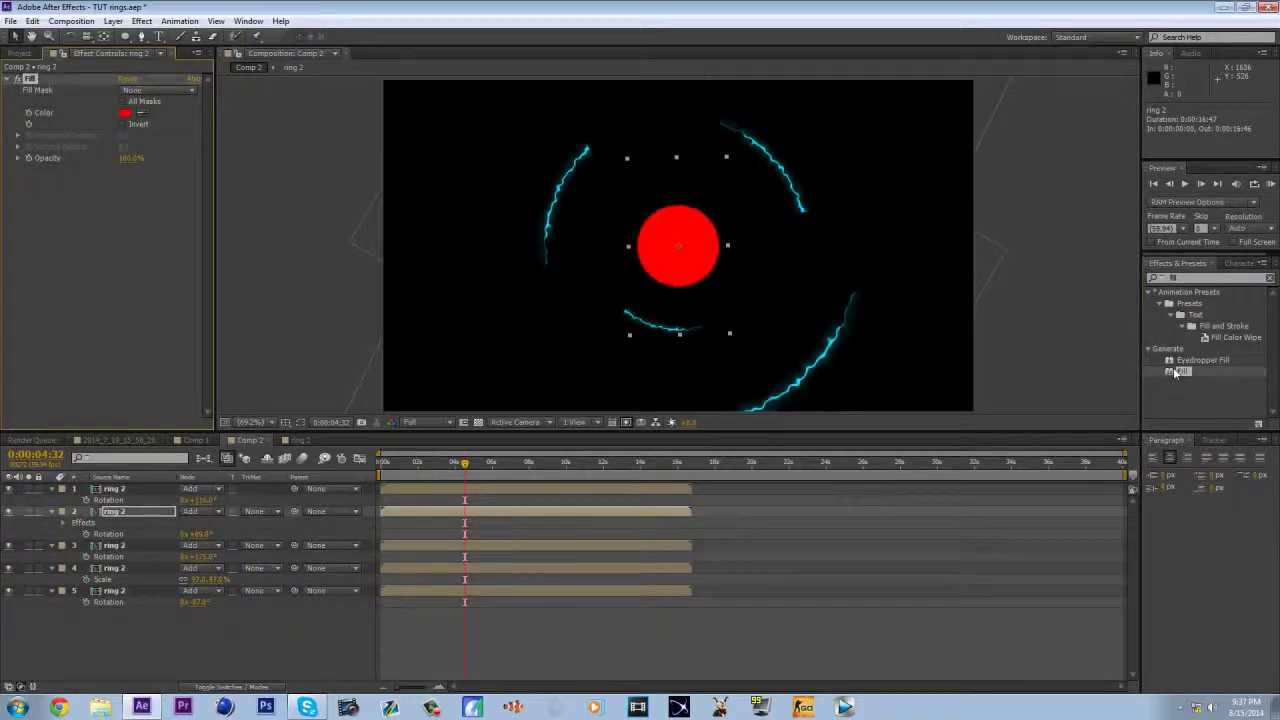
left_click(30, 80)
key("Delete")
- Scrub Comp 2 to check the rings and collapse the layer properties in both Comp 2 and the ring 2 composition
left_click_drag(407, 466, 516, 500)
left_click(563, 657)
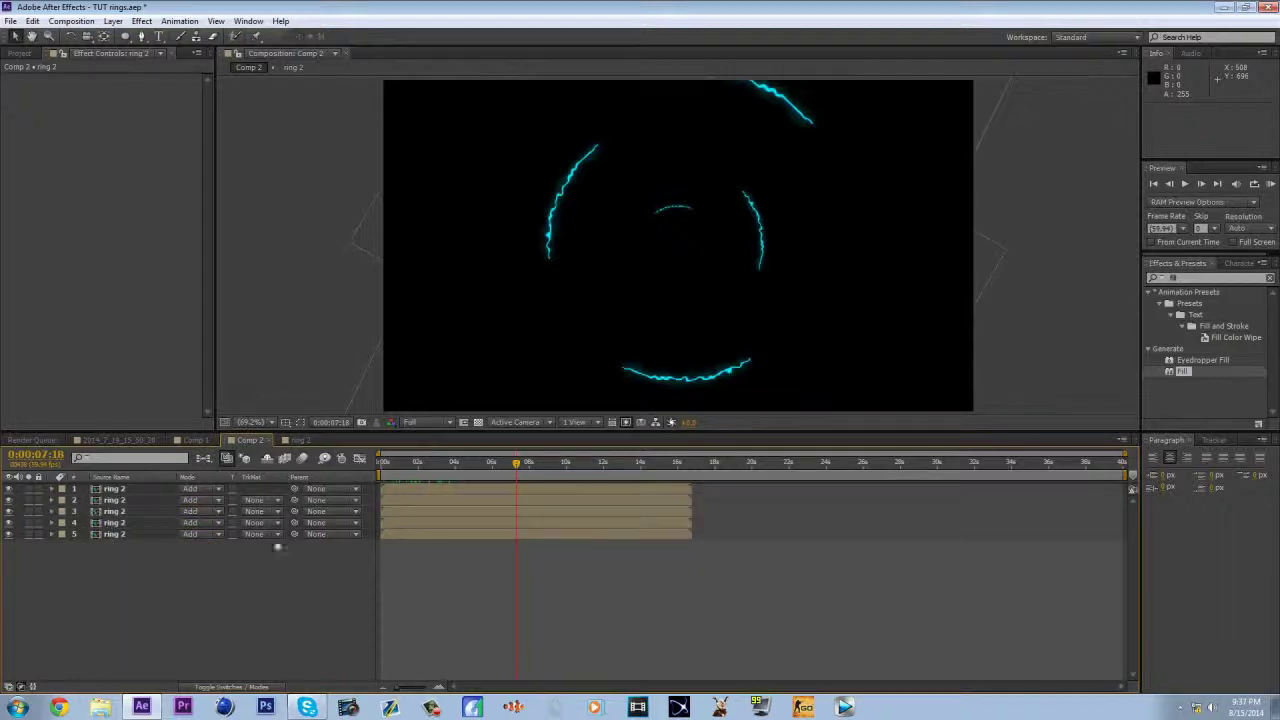
left_click(300, 440)
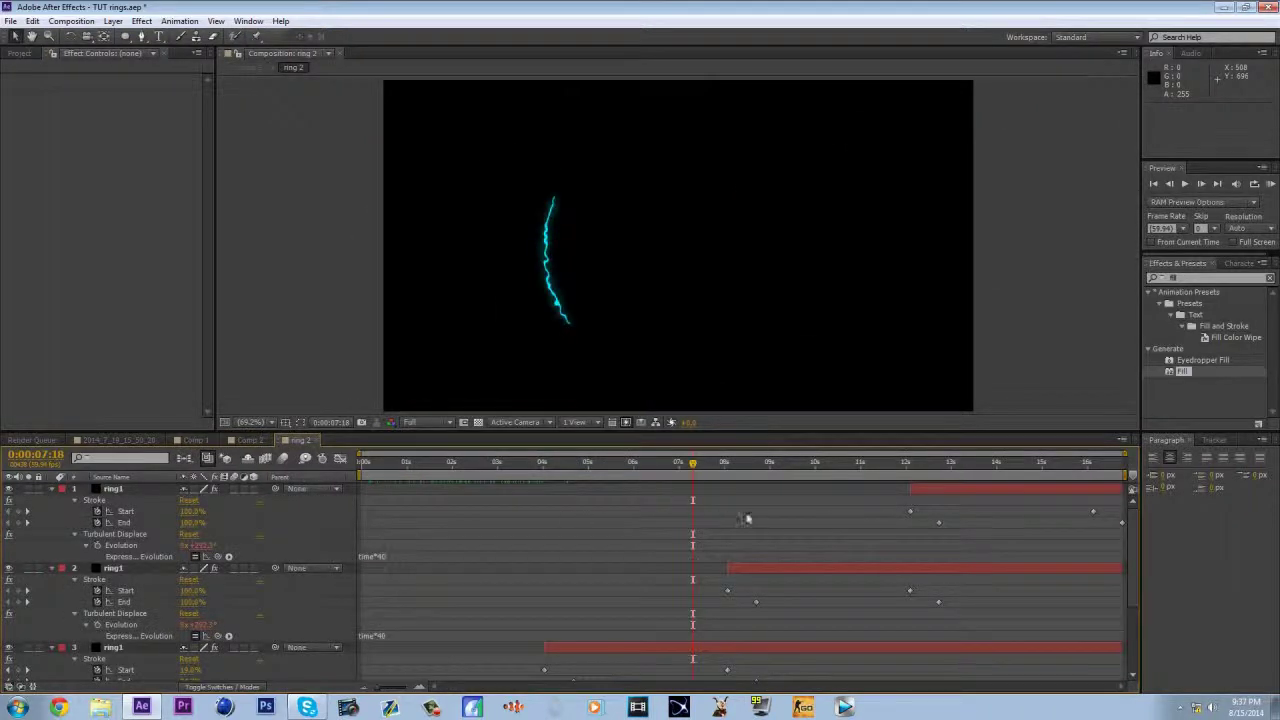
left_click(252, 440)
left_click(300, 440)
key("ctrl+a")
key("u")
key("F2")
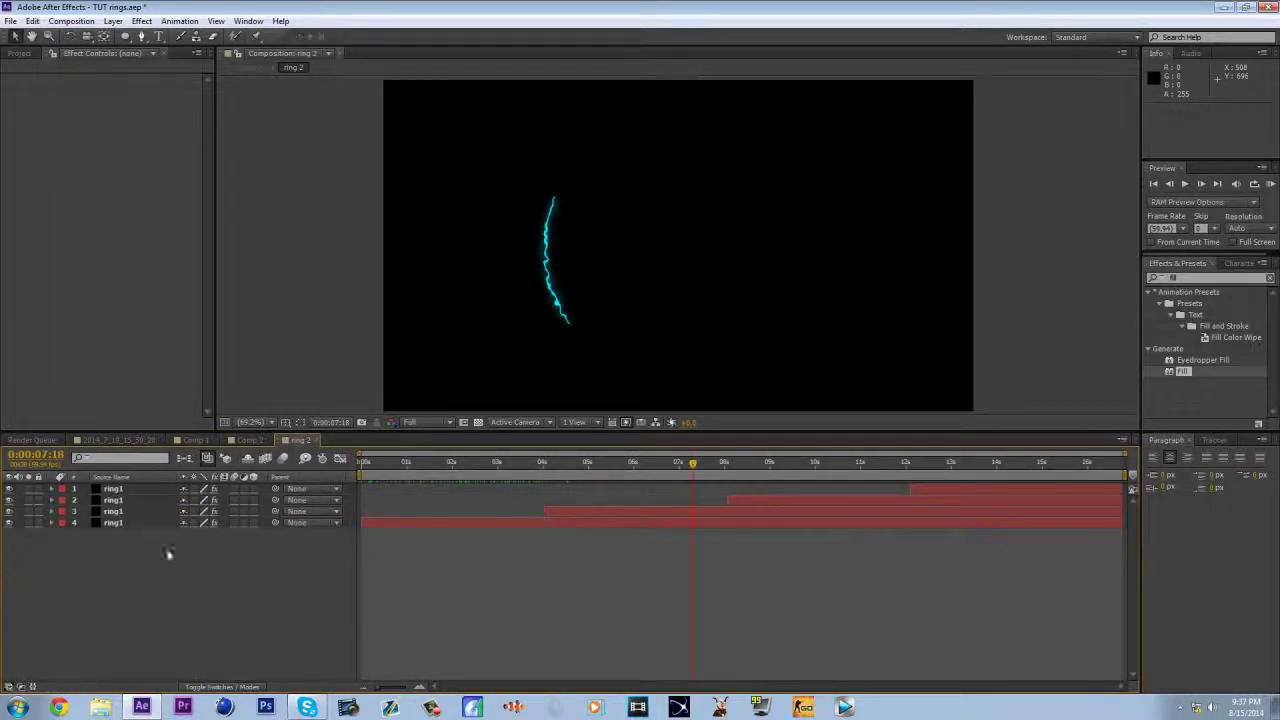
- Examine the staggered ring1 layers inside the ring 2 composition and scrub through the combined rings in Comp 2
left_click(96, 511)
left_click(150, 559)
left_click(600, 522)
left_click(281, 568)
left_click(136, 512)
left_click(134, 551)
left_click(249, 440)
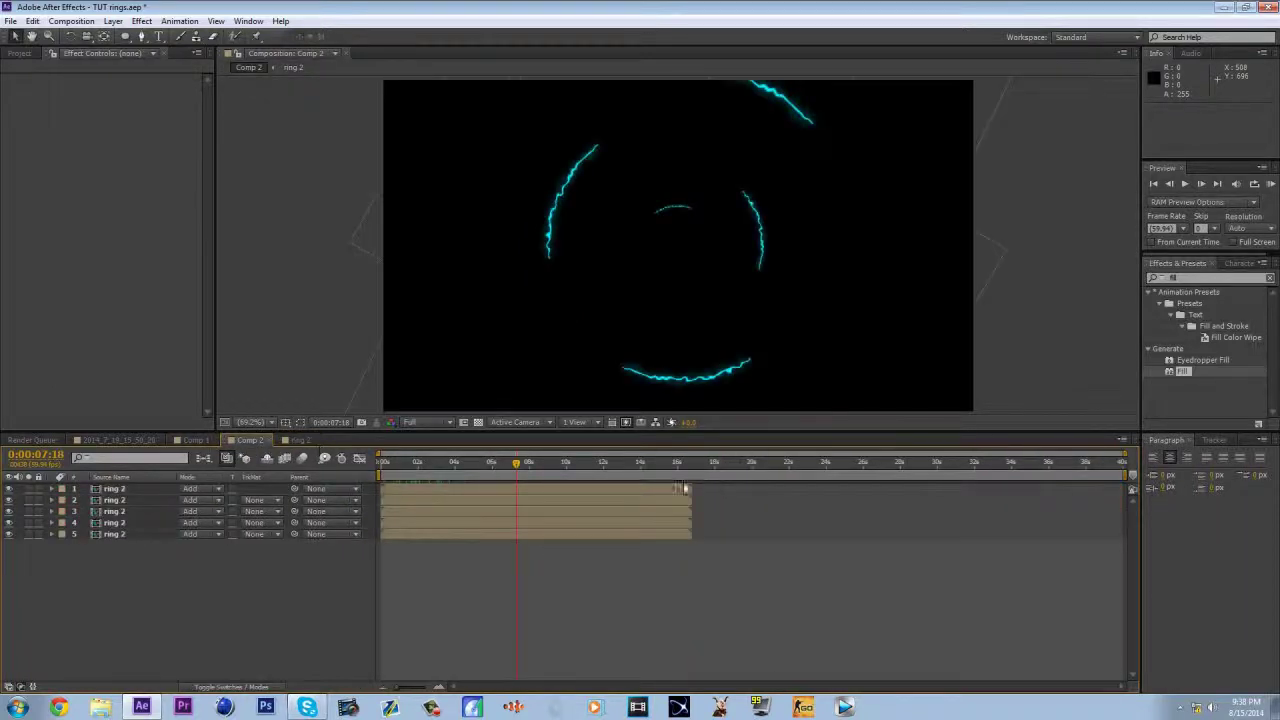
left_click_drag(500, 464, 536, 488)
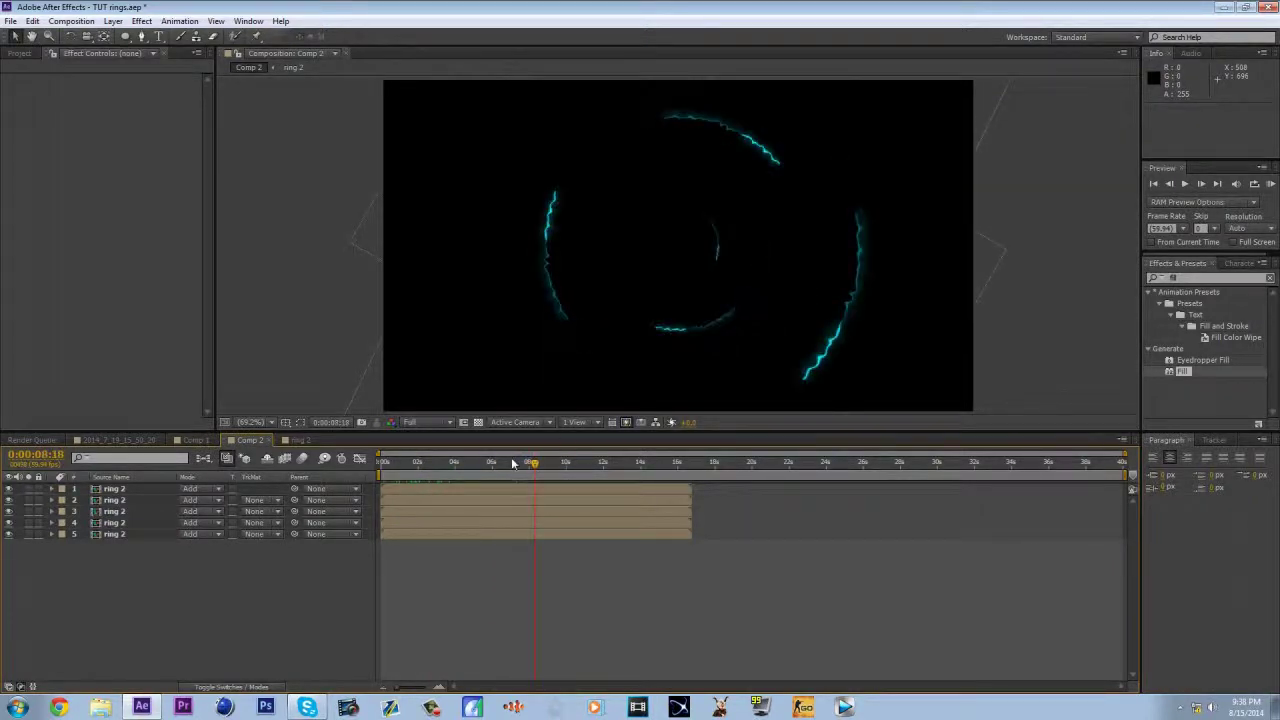
- Create a new composition from the MP4 game footage in the project
left_click(18, 53)
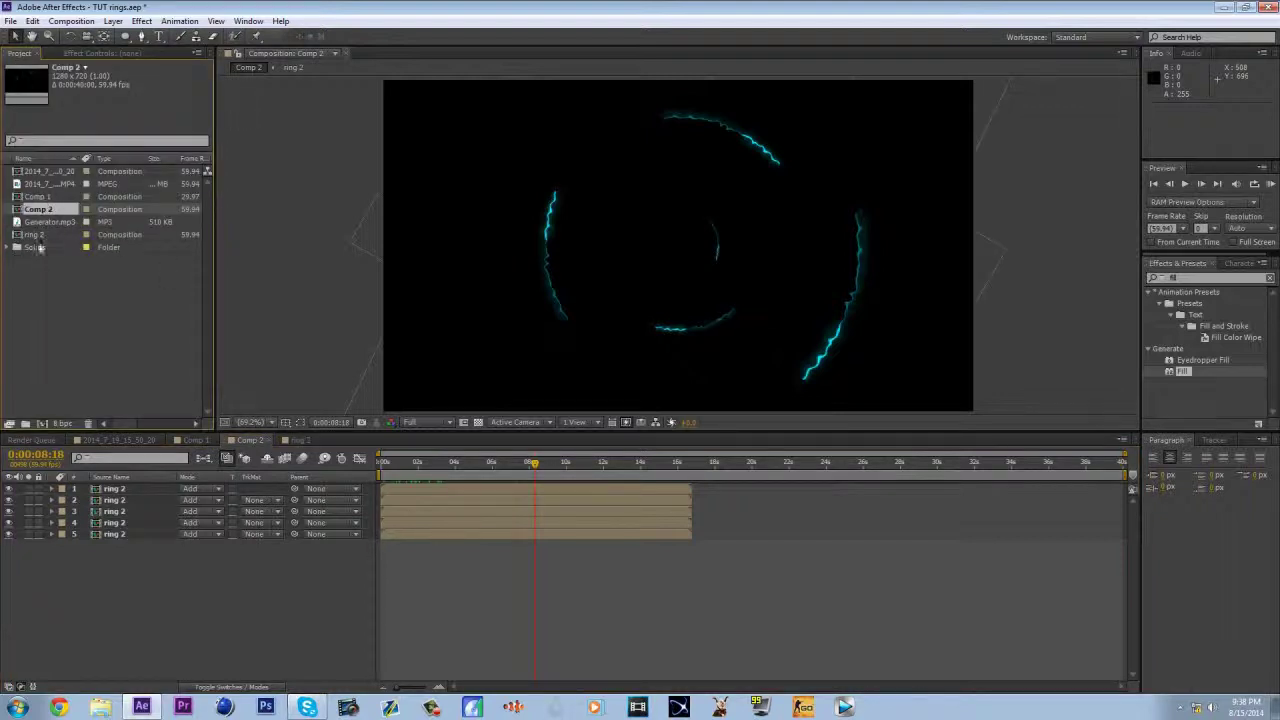
left_click(42, 186)
left_click_drag(48, 186, 60, 422)
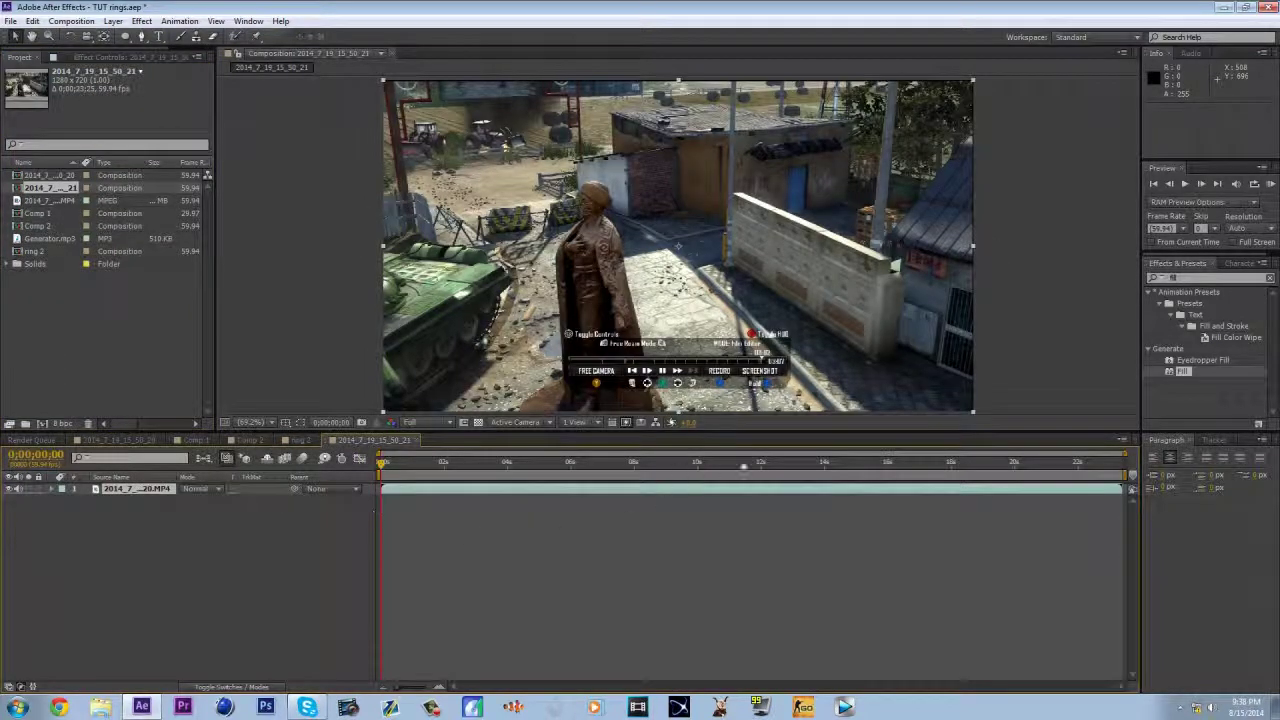
- Set the footage composition's work area from 0;00;16;17 to 0;00;21;16 and trim the composition to it
left_click(838, 462)
left_click_drag(836, 465, 1080, 470)
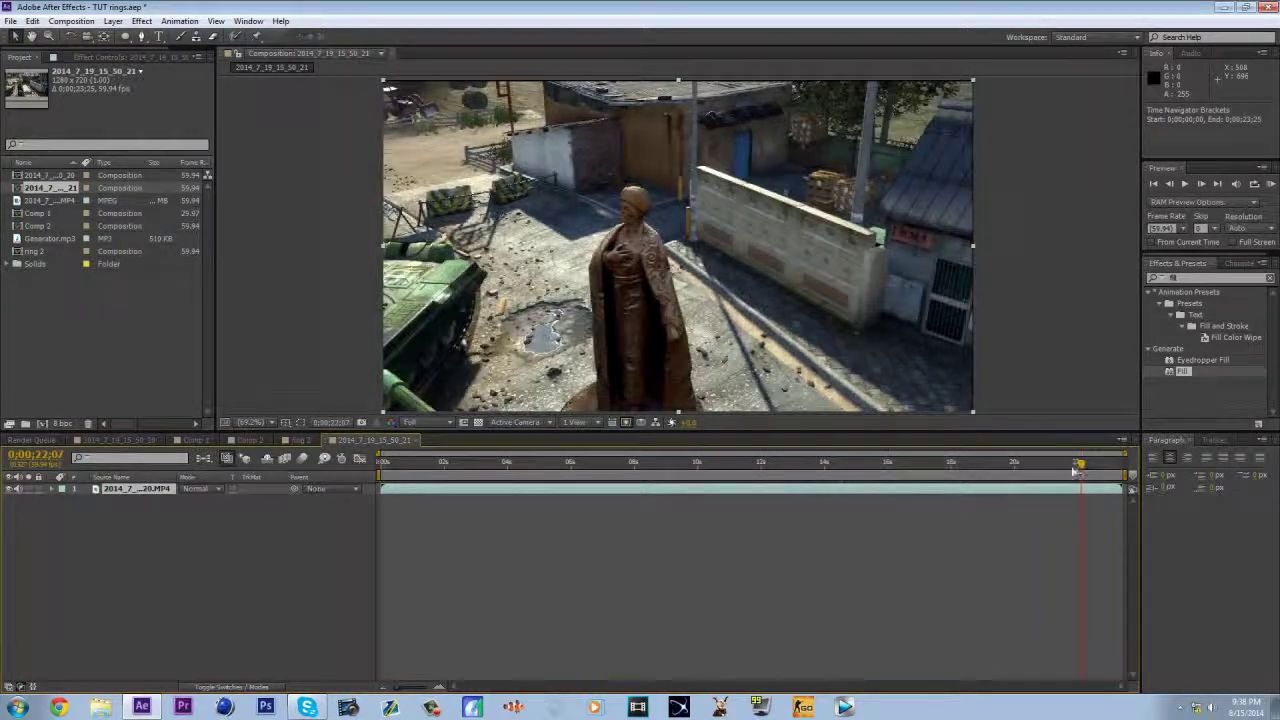
left_click_drag(1033, 468, 1055, 468)
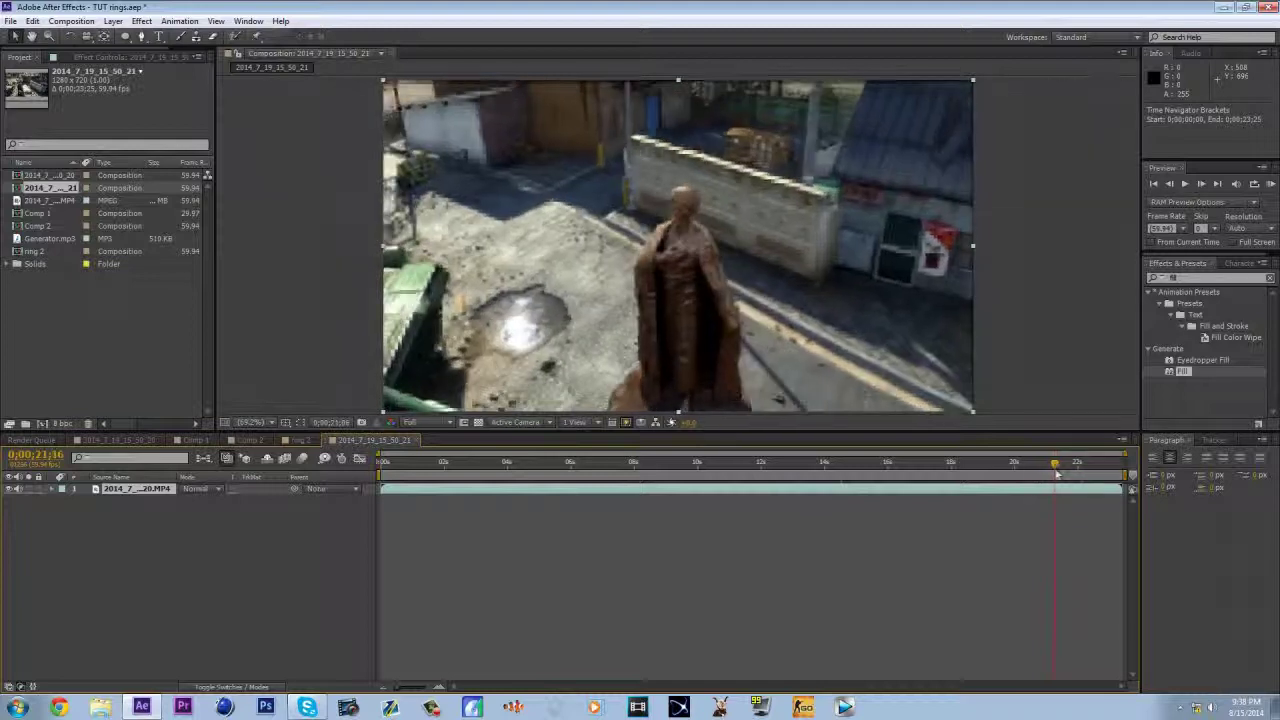
left_click_drag(968, 467, 897, 470)
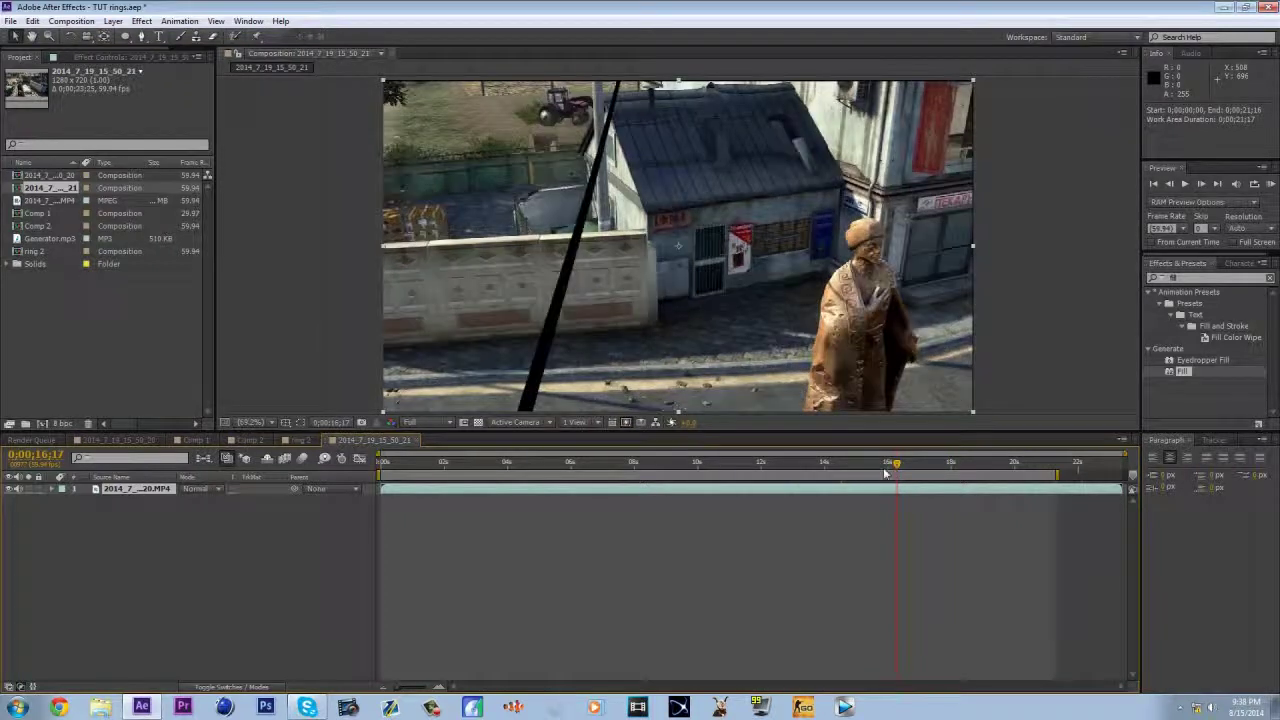
key("b")
right_click(913, 474)
left_click(1000, 511)
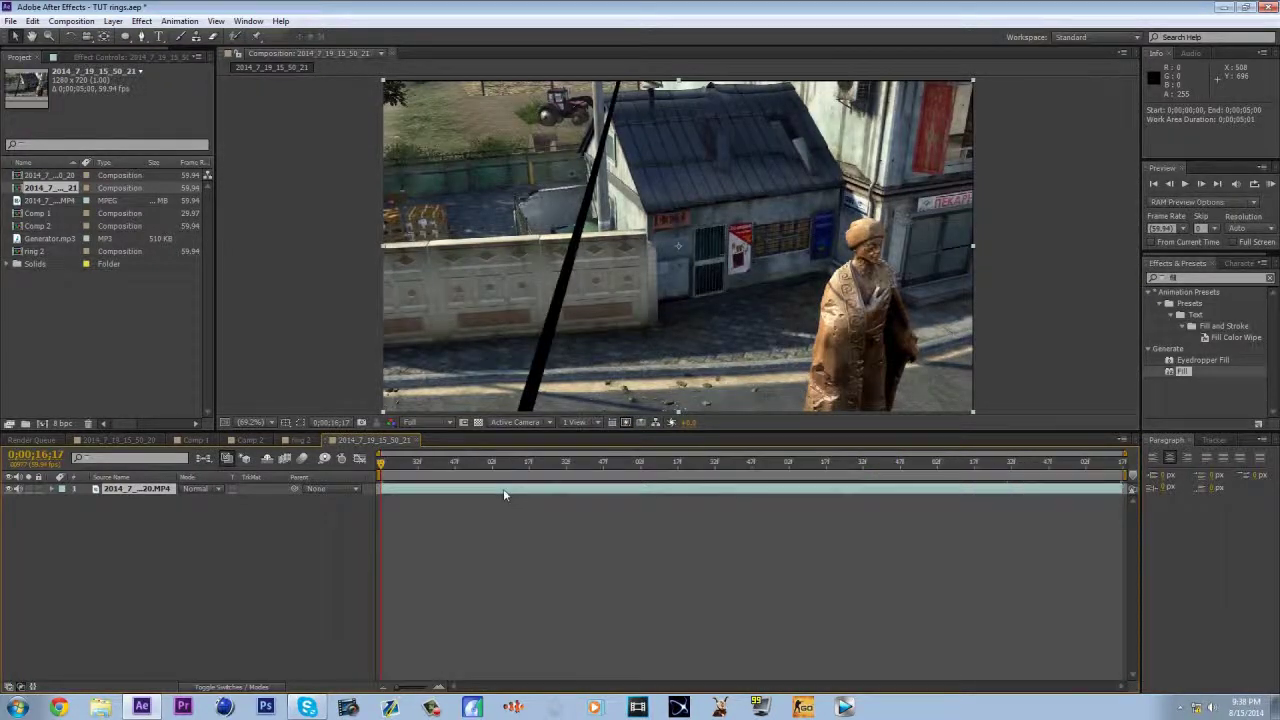
left_click_drag(399, 474, 168, 477)
- Place Comp 2 above the footage layer, set its blending mode to Add and scrub to check the rings over the scene
left_click(45, 228)
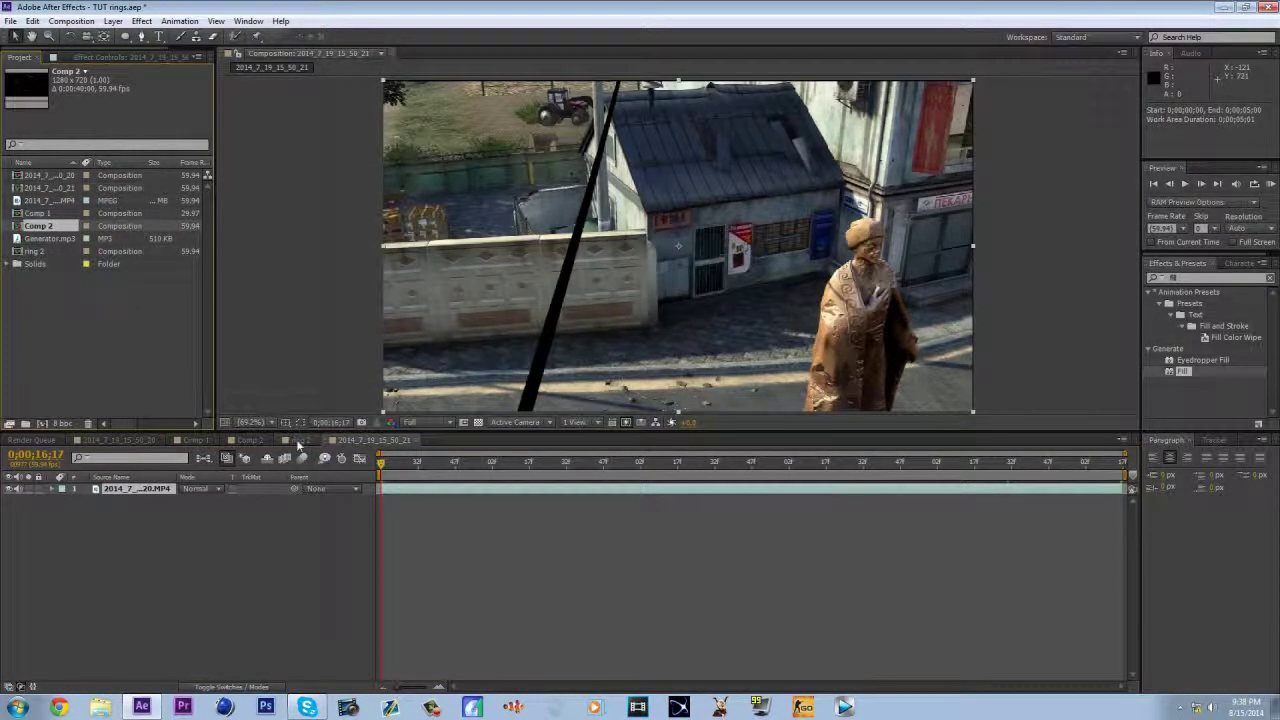
left_click(258, 442)
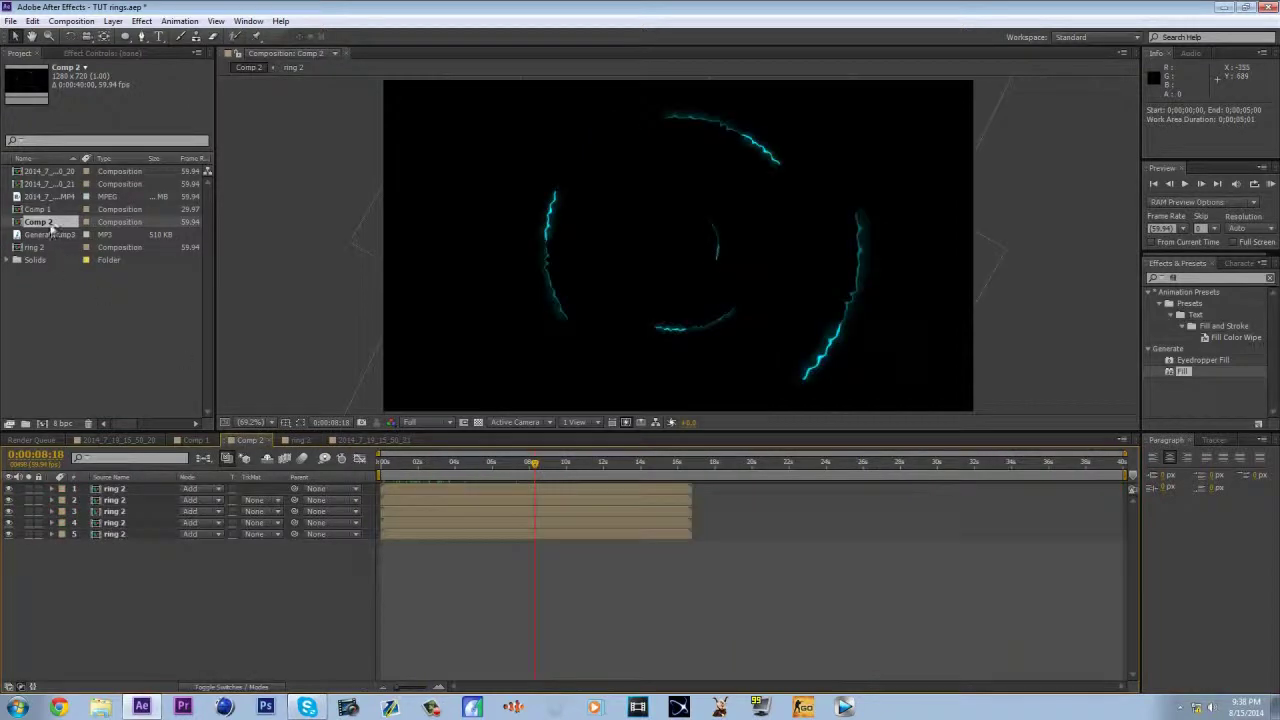
left_click(360, 440)
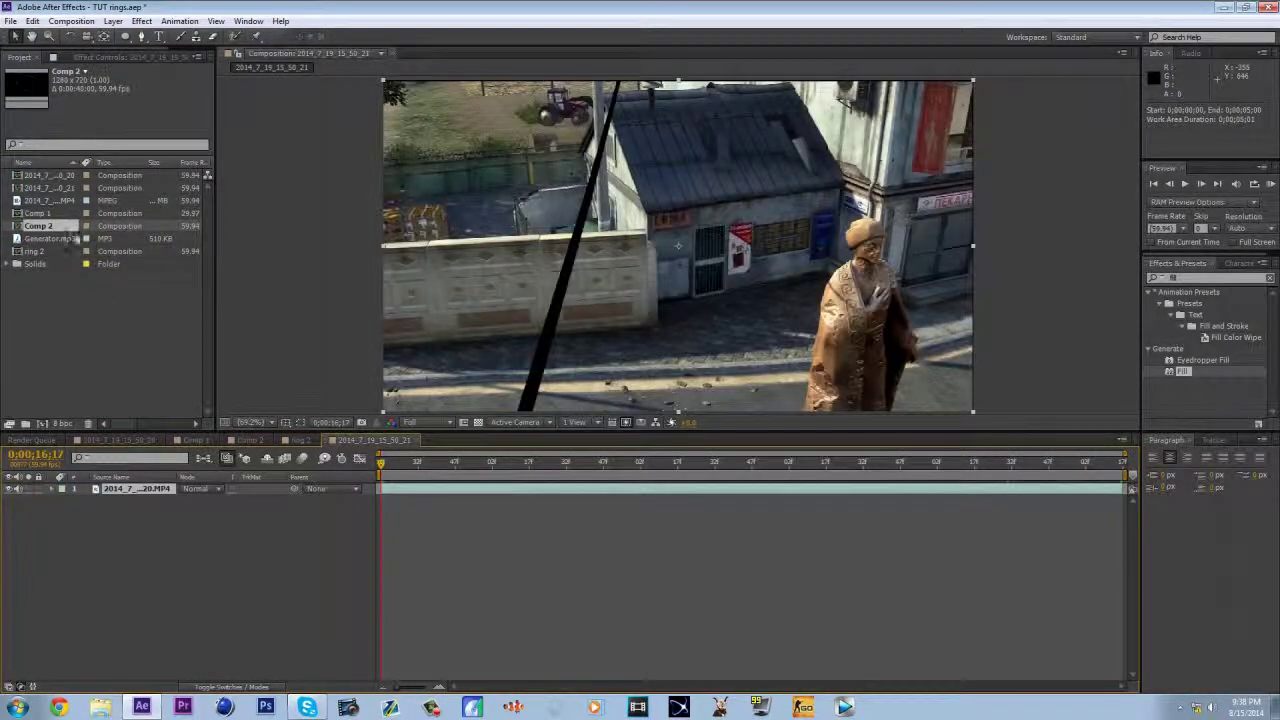
left_click_drag(352, 505, 352, 482)
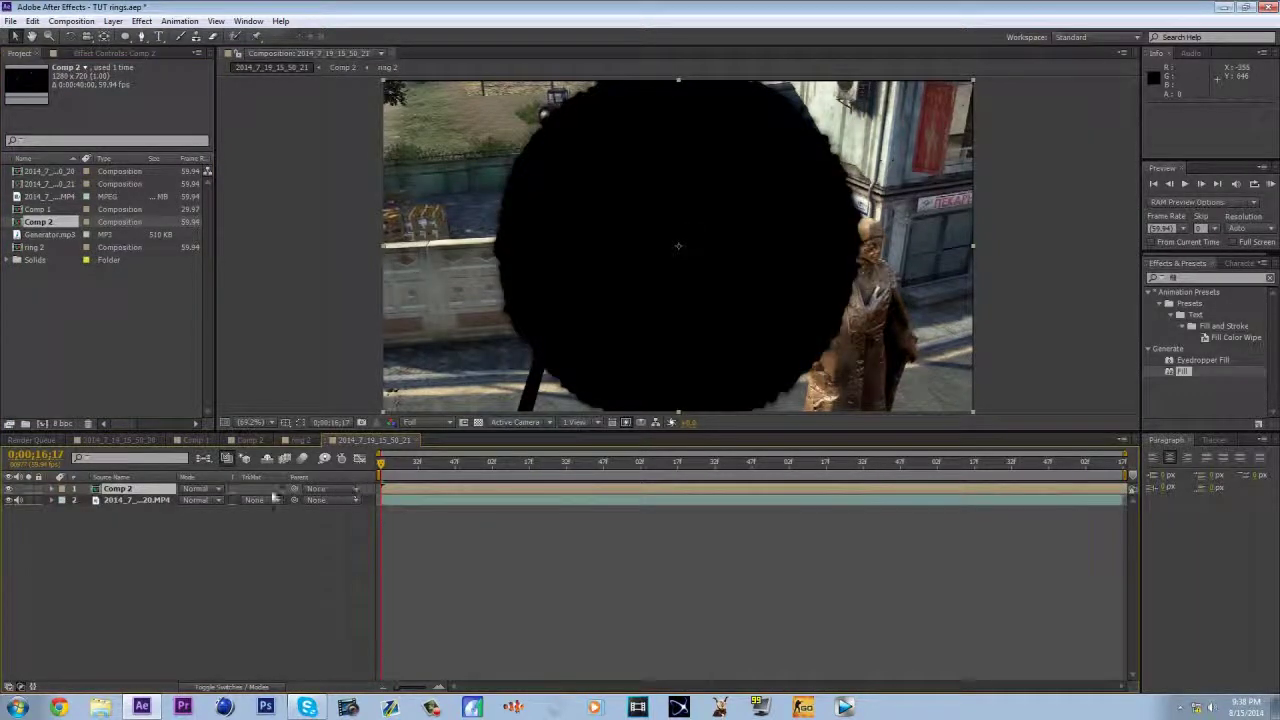
left_click(222, 498)
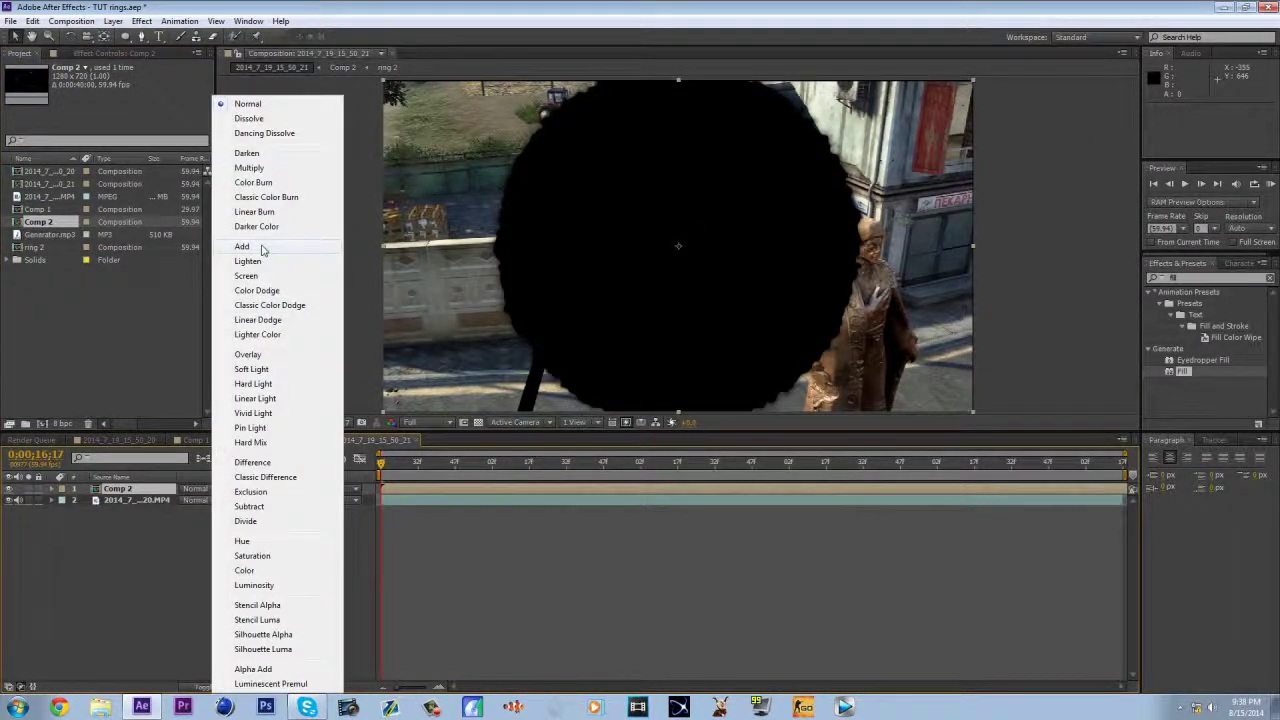
left_click(242, 246)
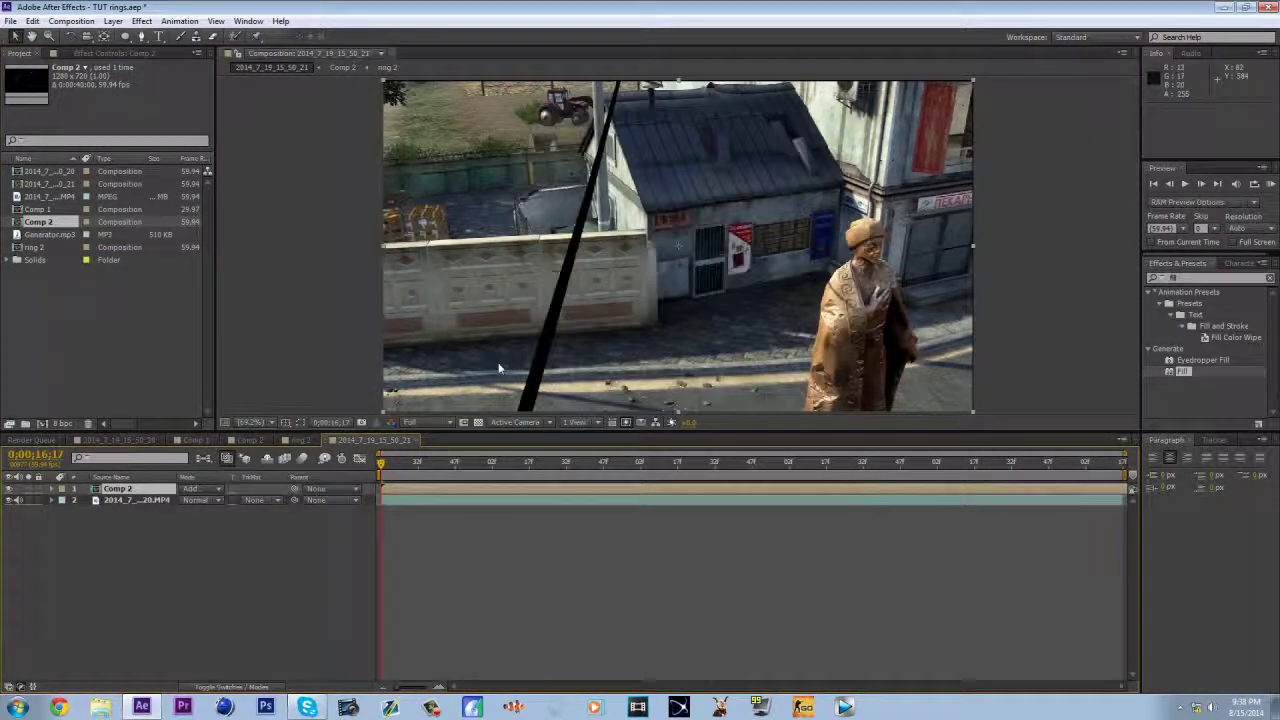
left_click_drag(430, 478, 525, 486)
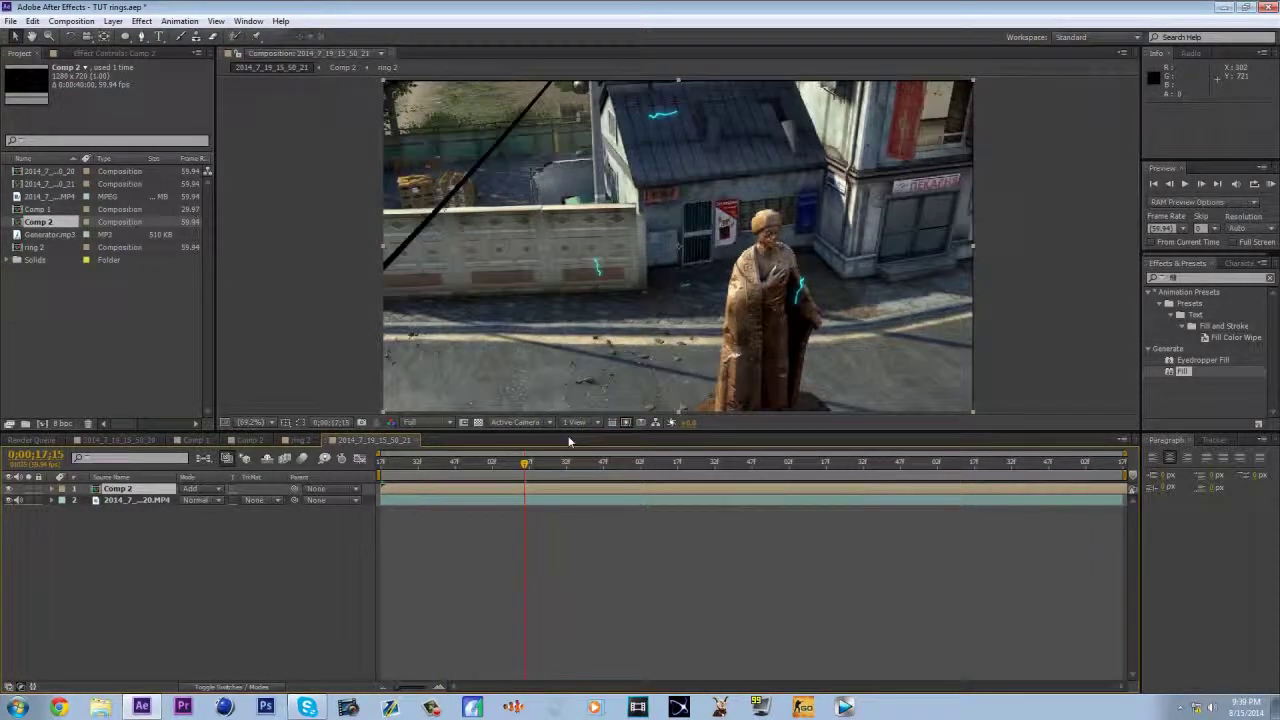
left_click_drag(425, 468, 383, 463)
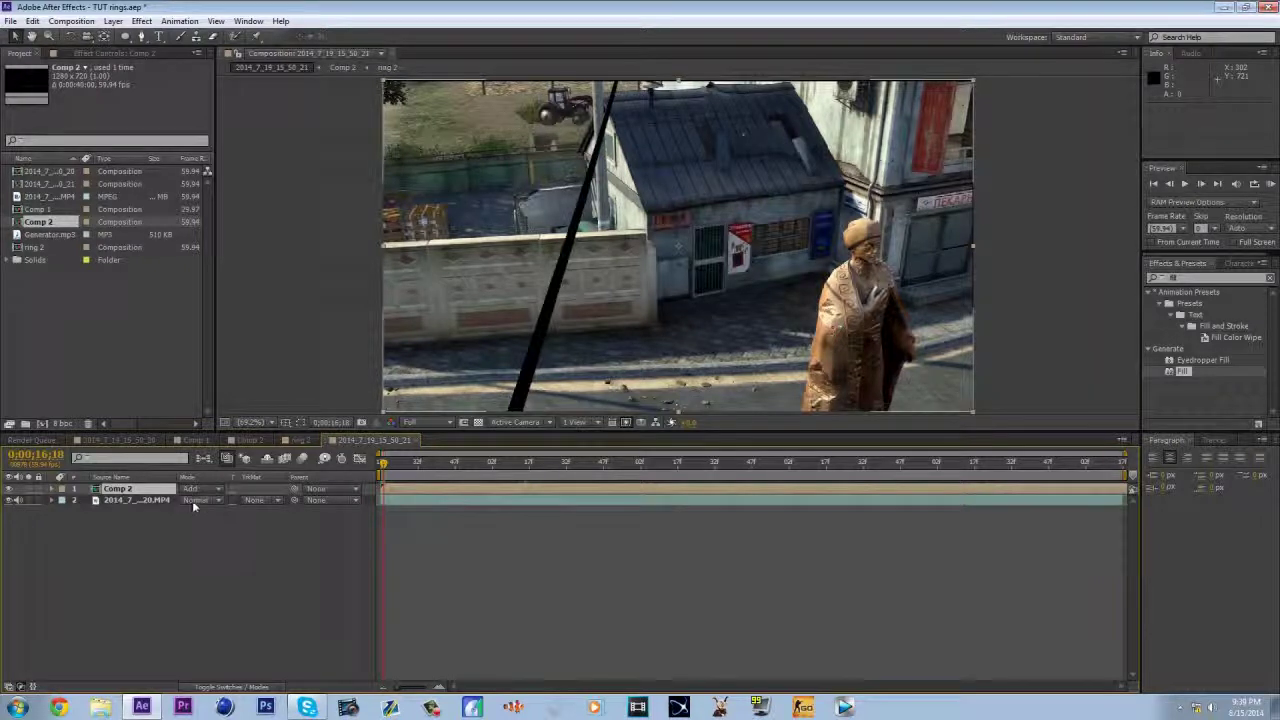
- Camera-track the footage layer and create a null and camera from the track points on the street beside the statue
left_click(130, 500)
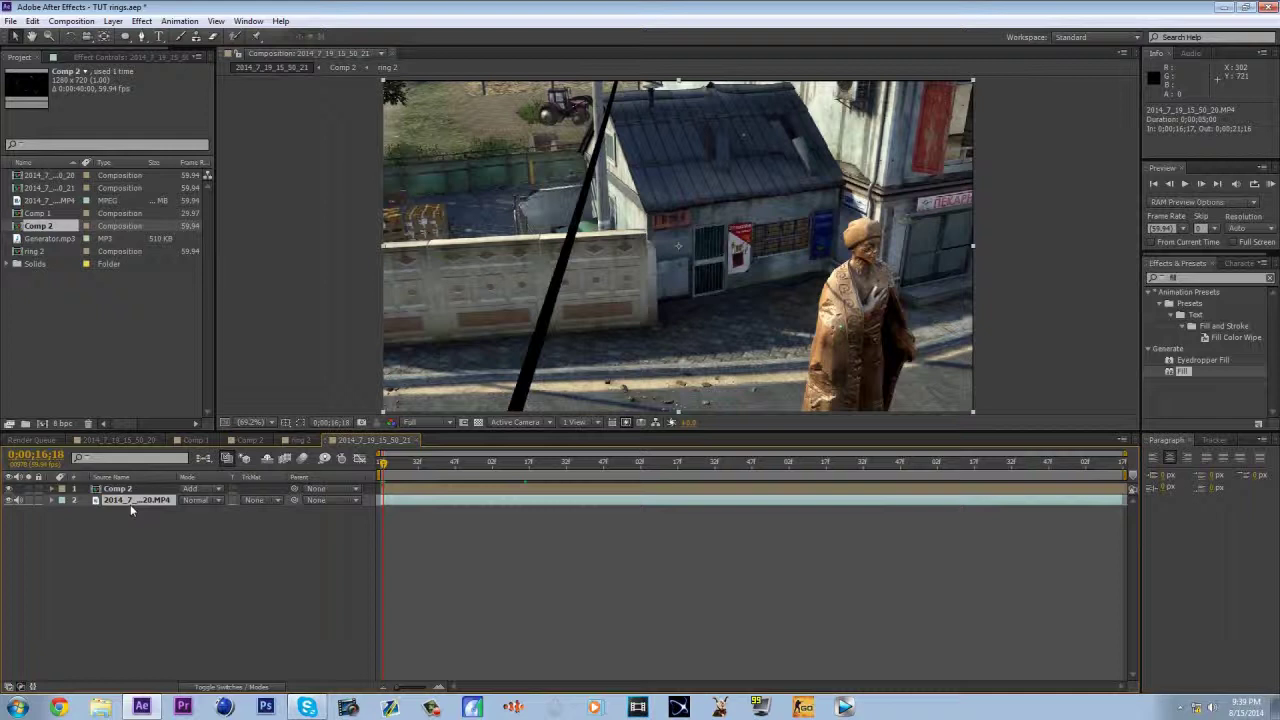
right_click(130, 504)
left_click(191, 417)
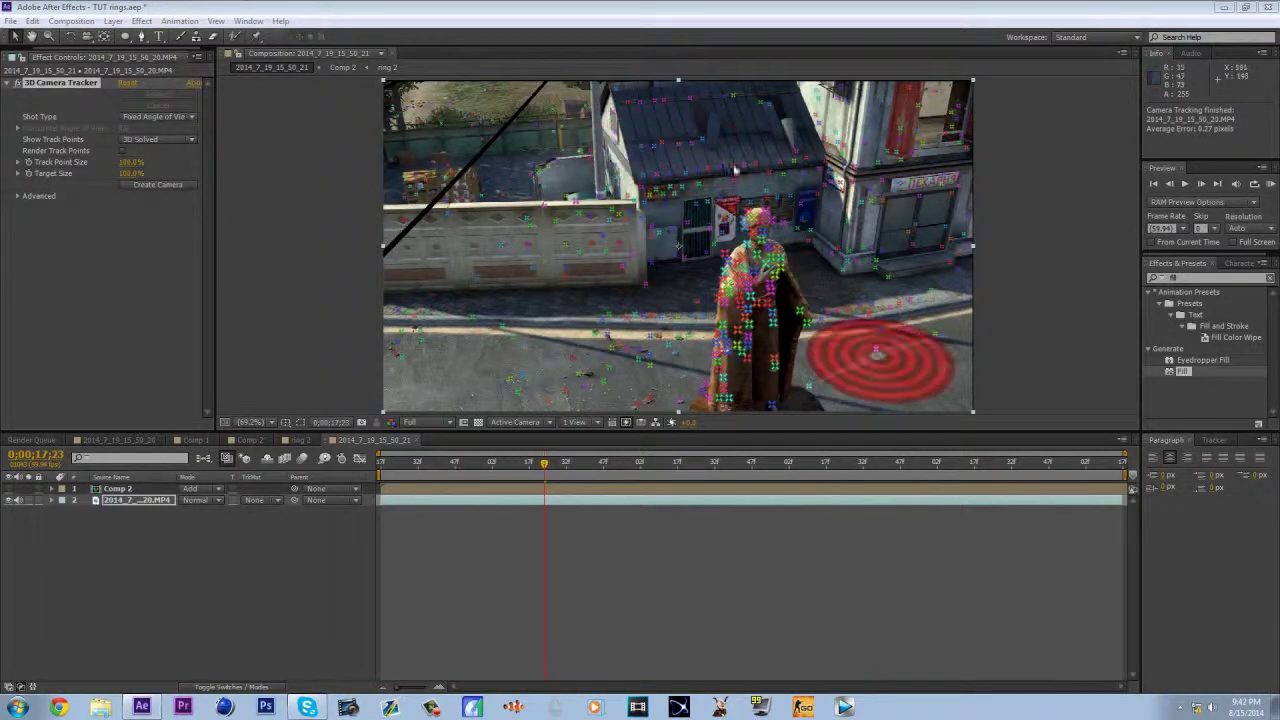
right_click(906, 343)
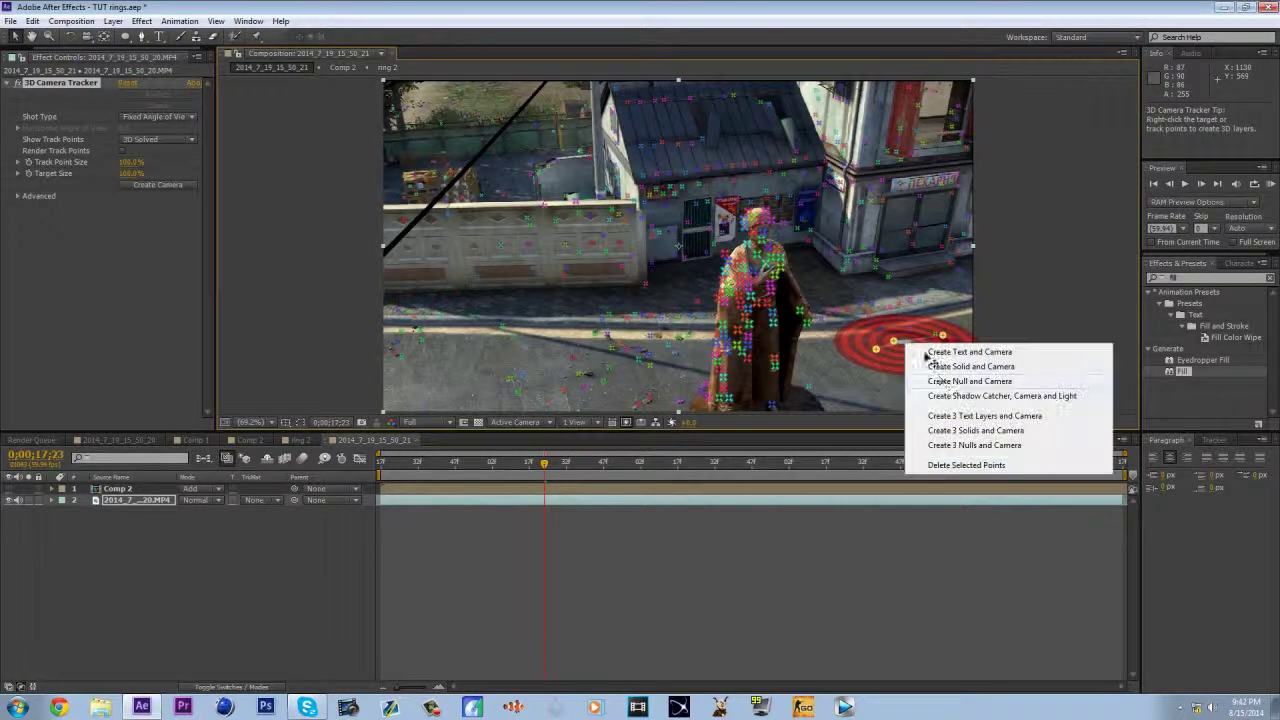
left_click(943, 381)
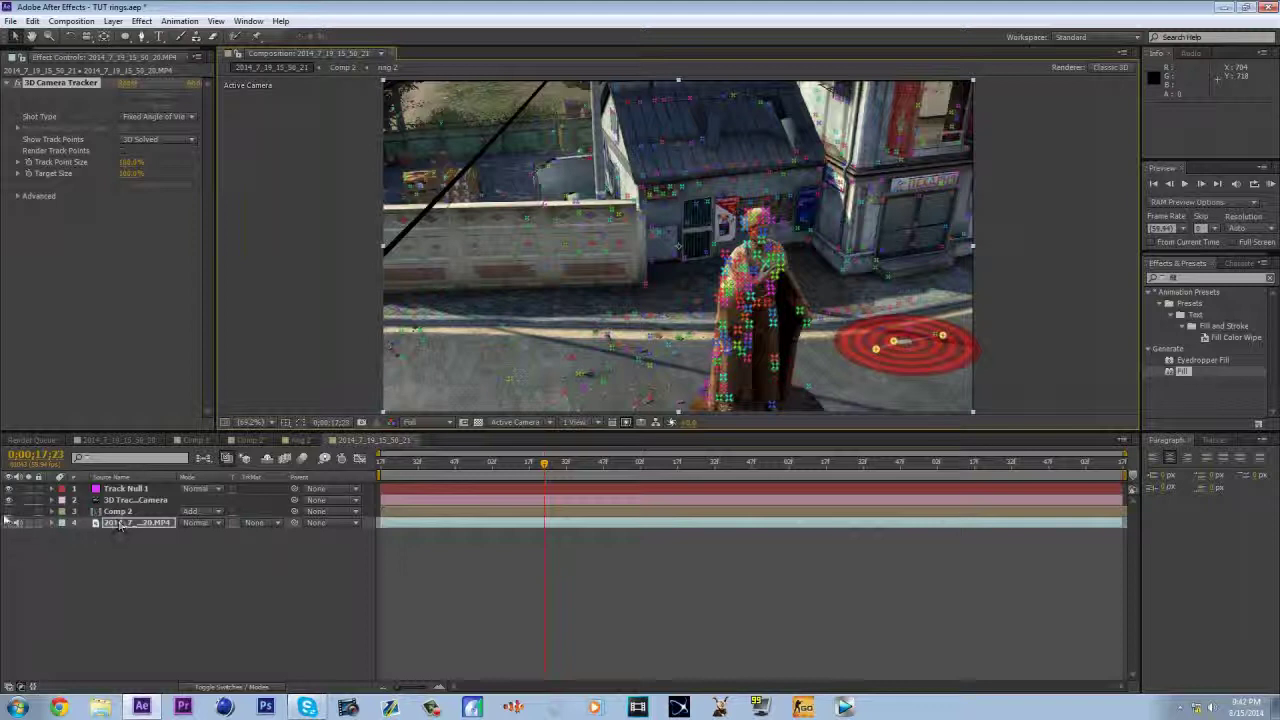
- Make the Comp 2 layer 3D, show it and scrub the footage to check how the rings follow the camera
key("F4")
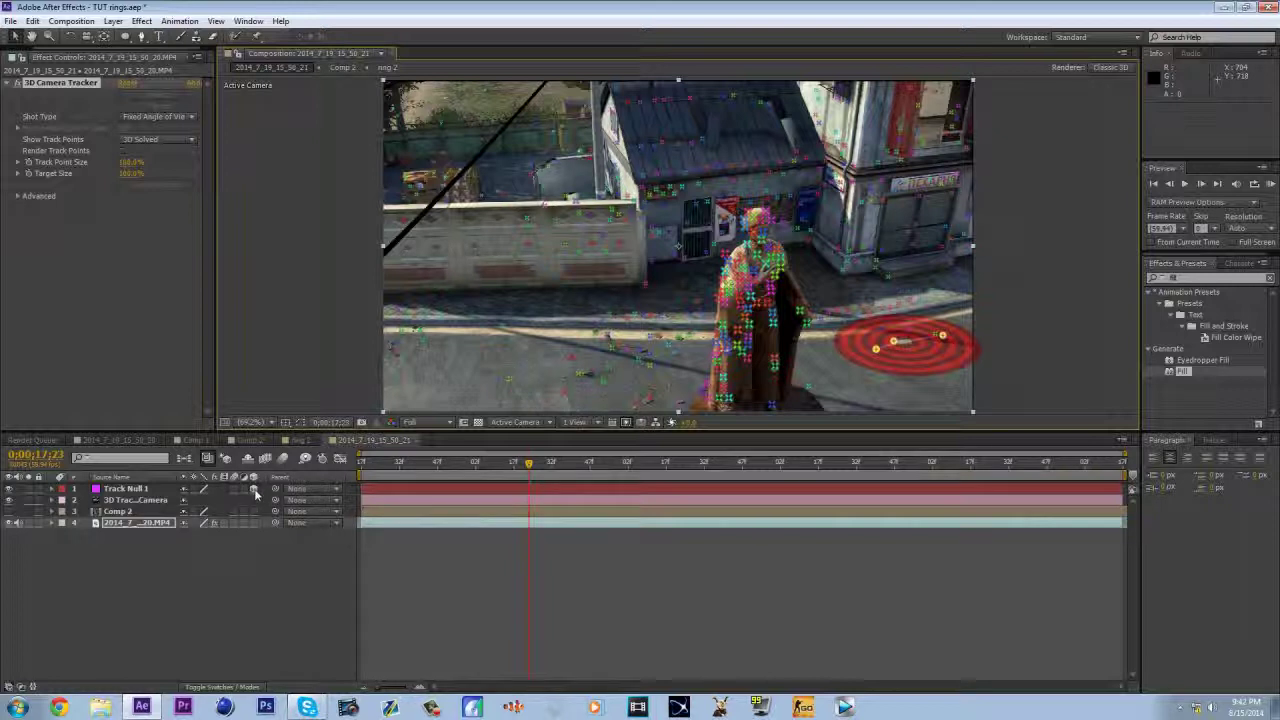
left_click(254, 511)
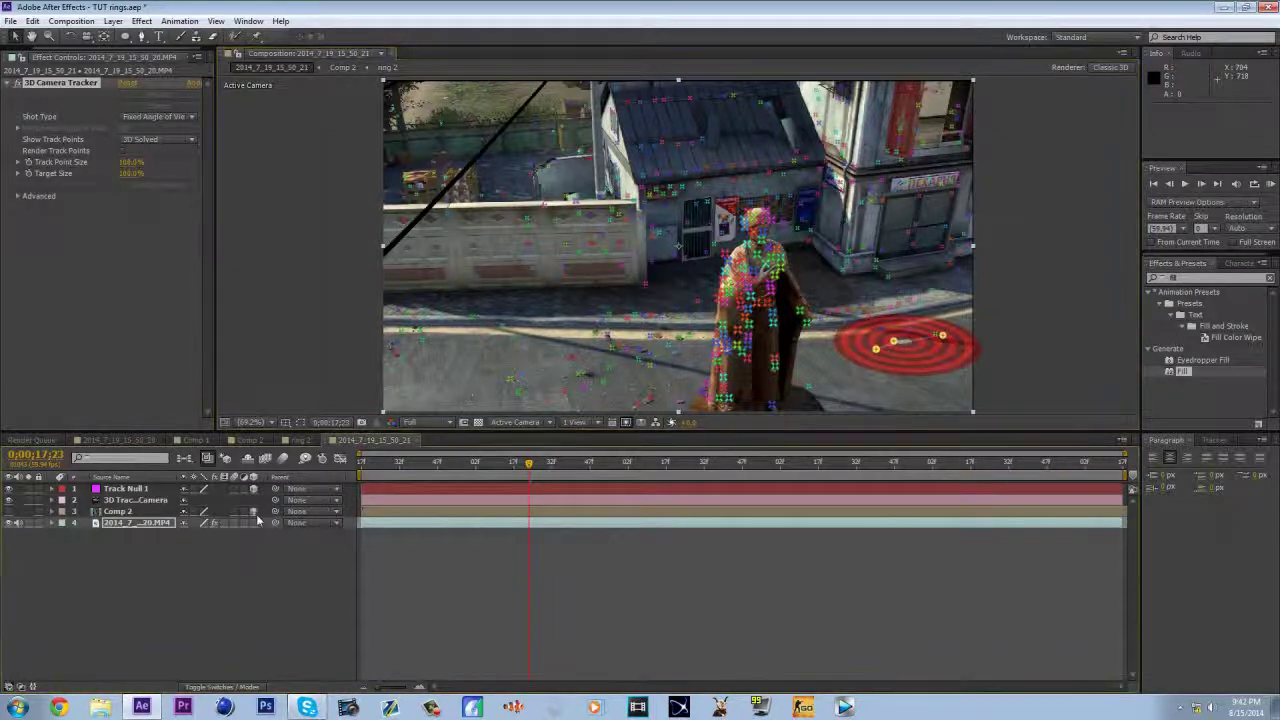
left_click(14, 511)
left_click(12, 511)
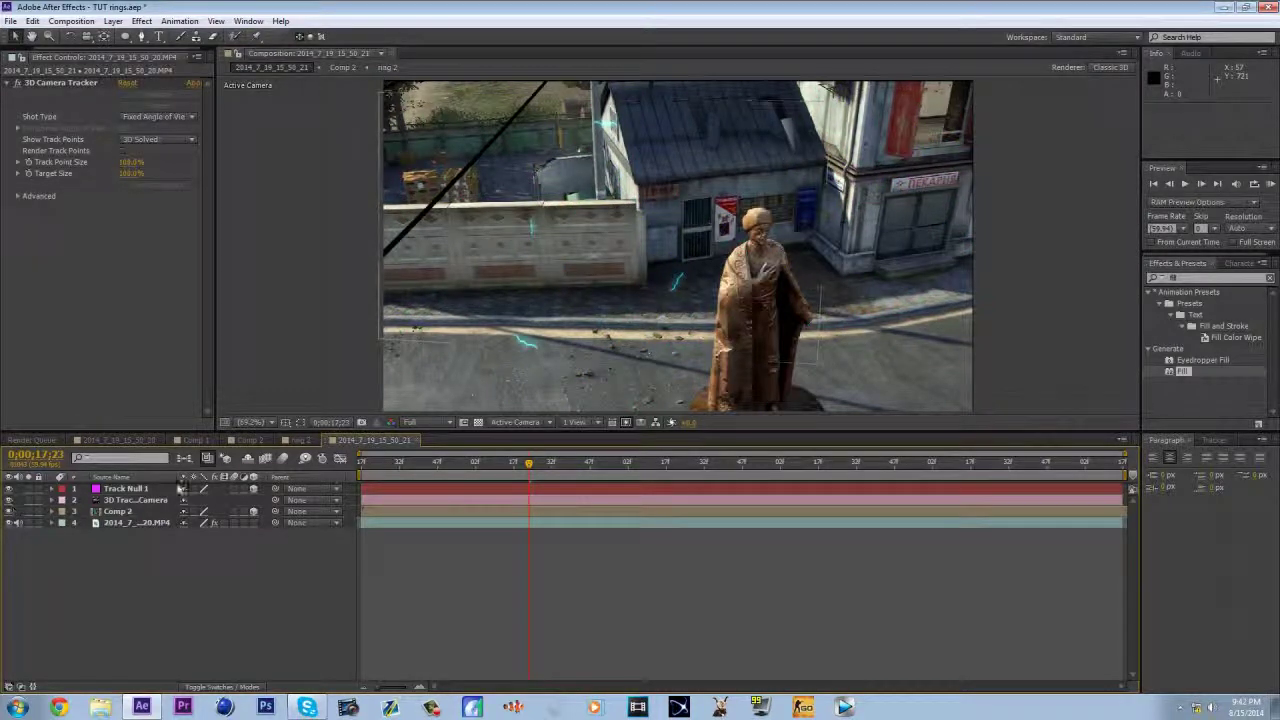
left_click_drag(530, 470, 626, 463)
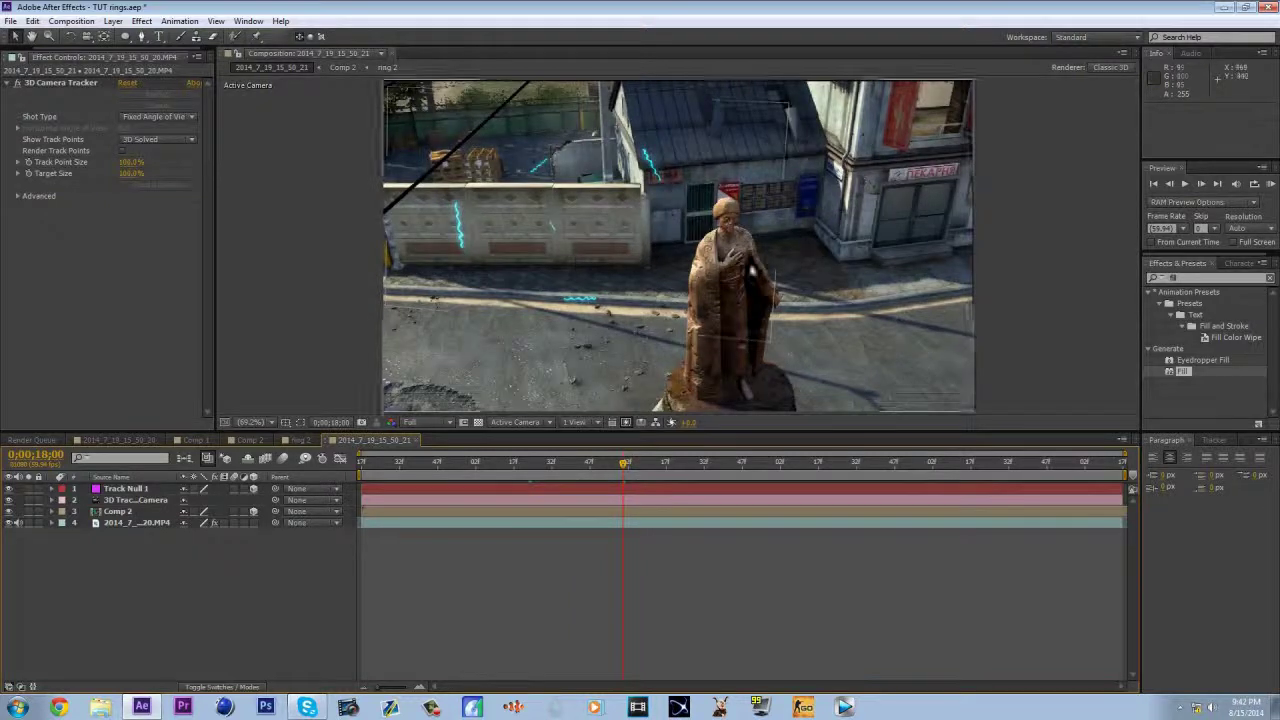
left_click(398, 470)
left_click(494, 470)
left_click_drag(494, 470, 757, 470)
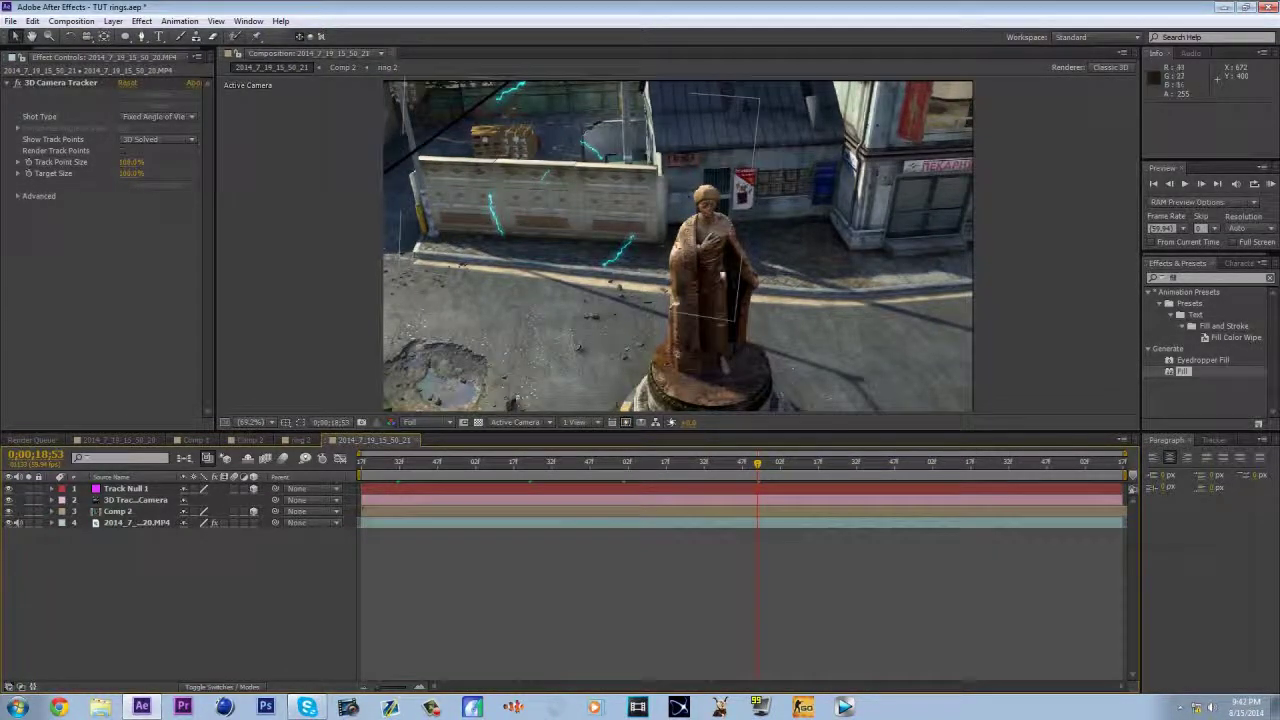
- Tilt the Comp 2 layer towards the ground plane by setting its X Rotation to about -72° and slightly adjusting Y and Z
left_click(668, 262)
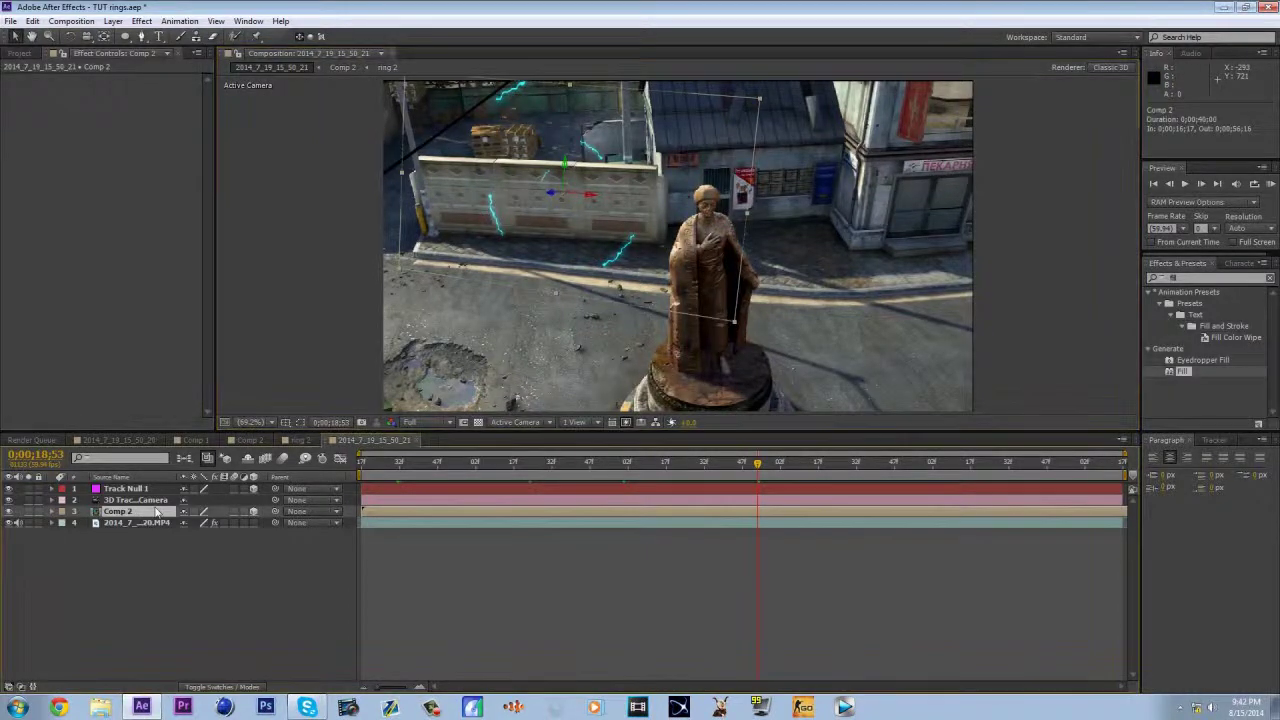
key("r")
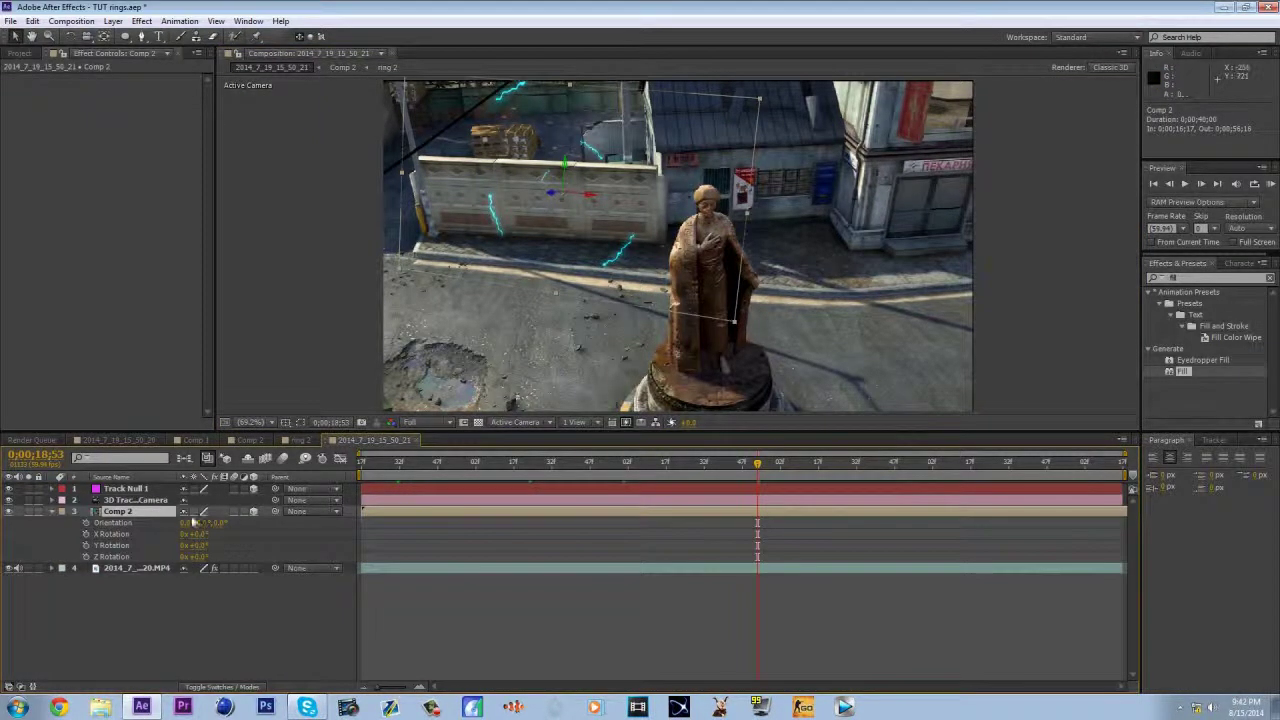
mouse_move(196, 545)
left_mouse_down()
mouse_move(208, 545)
mouse_move(178, 537)
mouse_move(222, 550)
mouse_move(195, 535)
left_mouse_up()
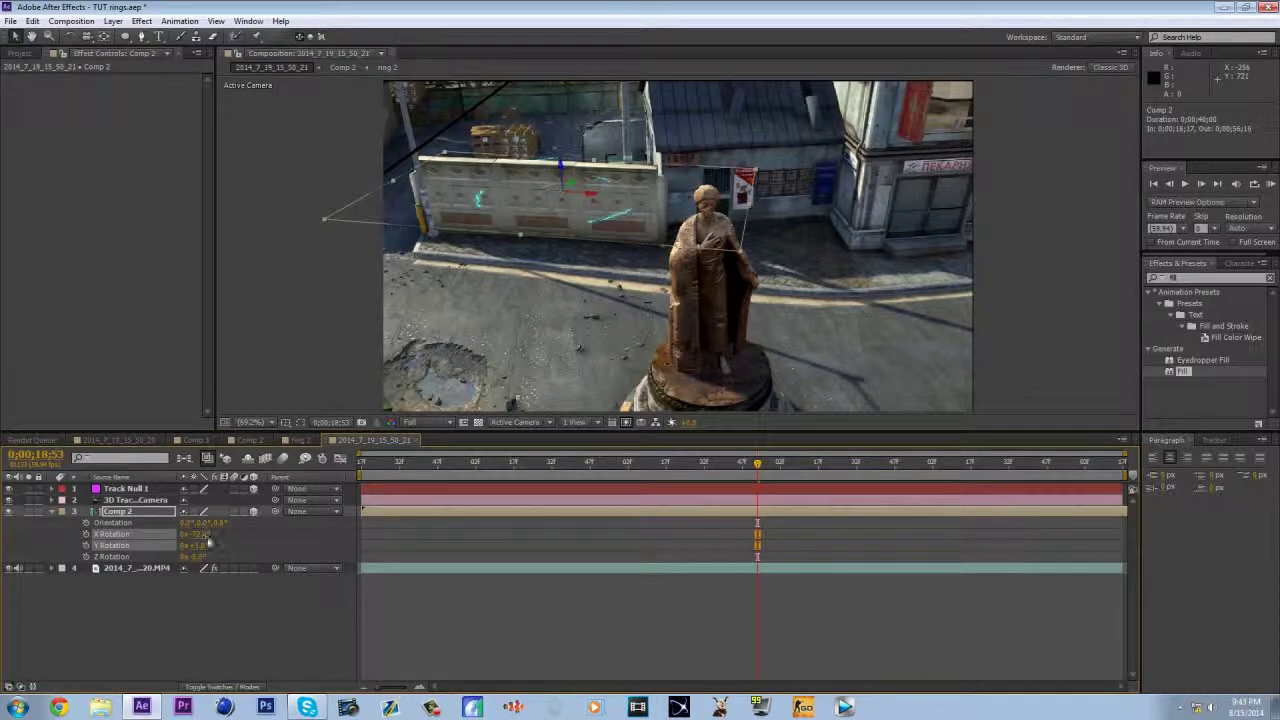
- Move the Comp 2 layer in 3D to about 1125, 562, 263 so the rings encircle the statue's torso, and scrub to check
left_click_drag(590, 195, 814, 240)
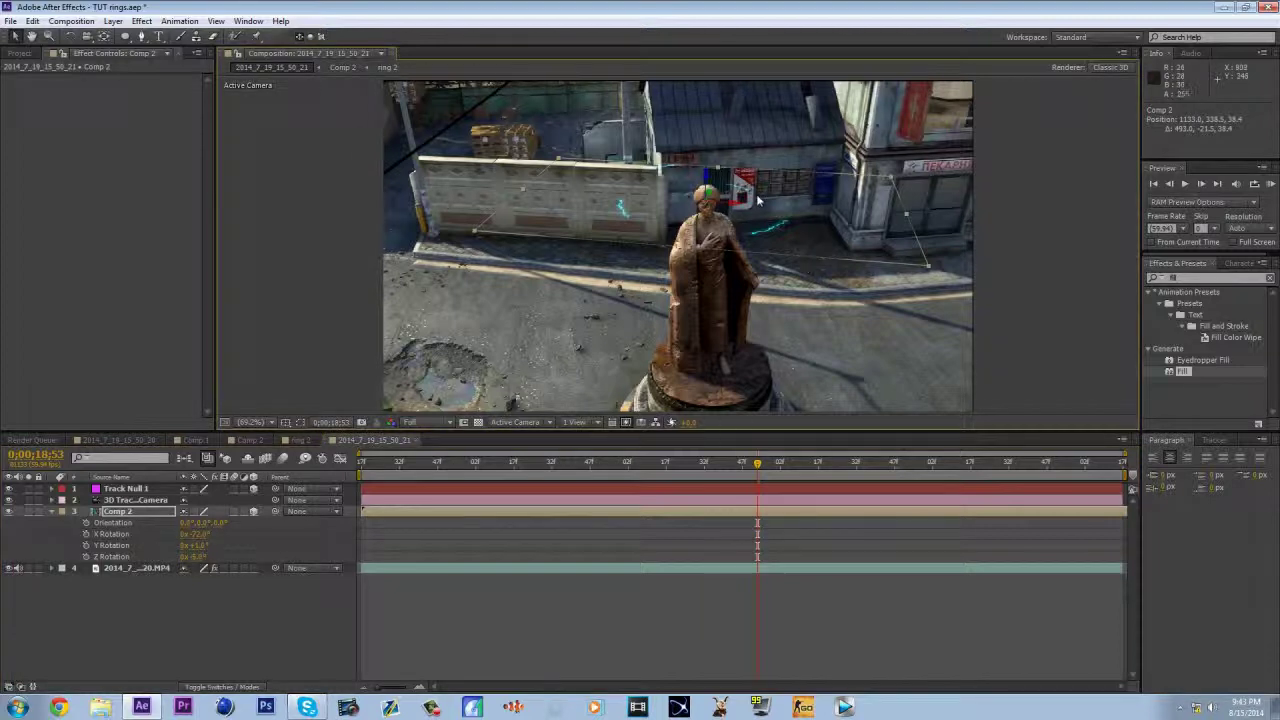
left_click_drag(709, 184, 706, 258)
left_click_drag(762, 472, 1210, 482)
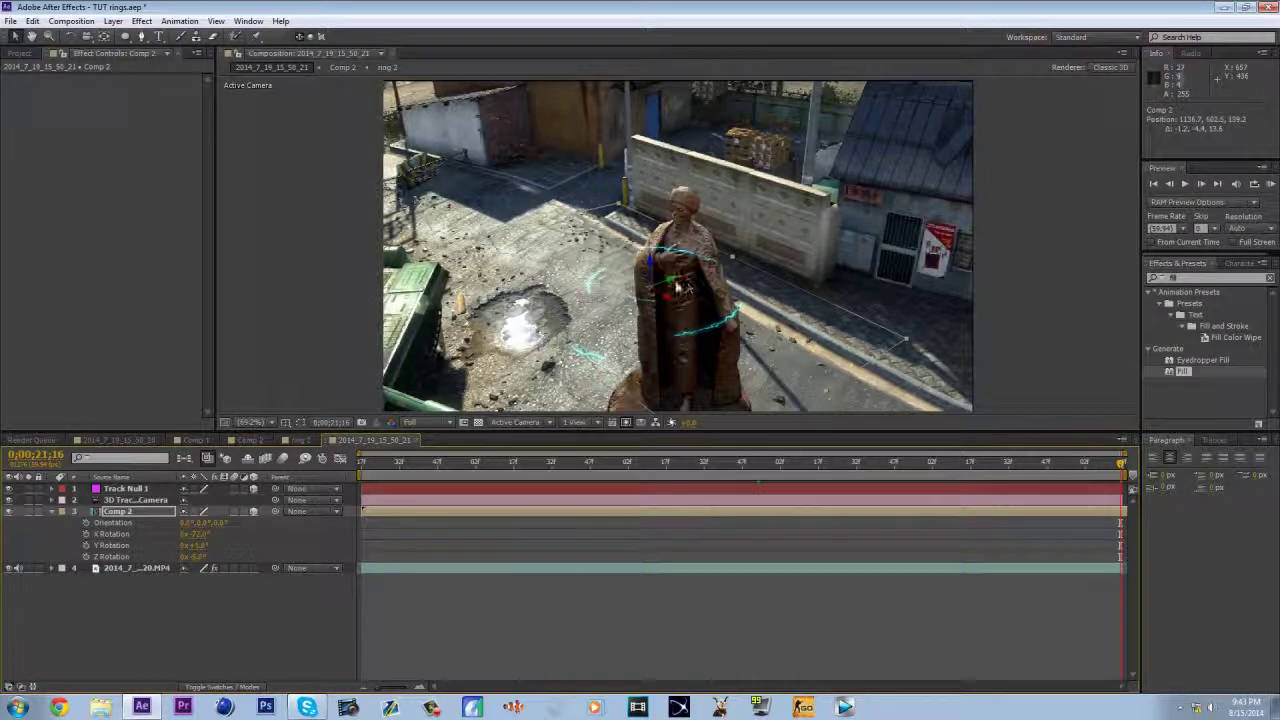
left_click_drag(671, 283, 734, 274)
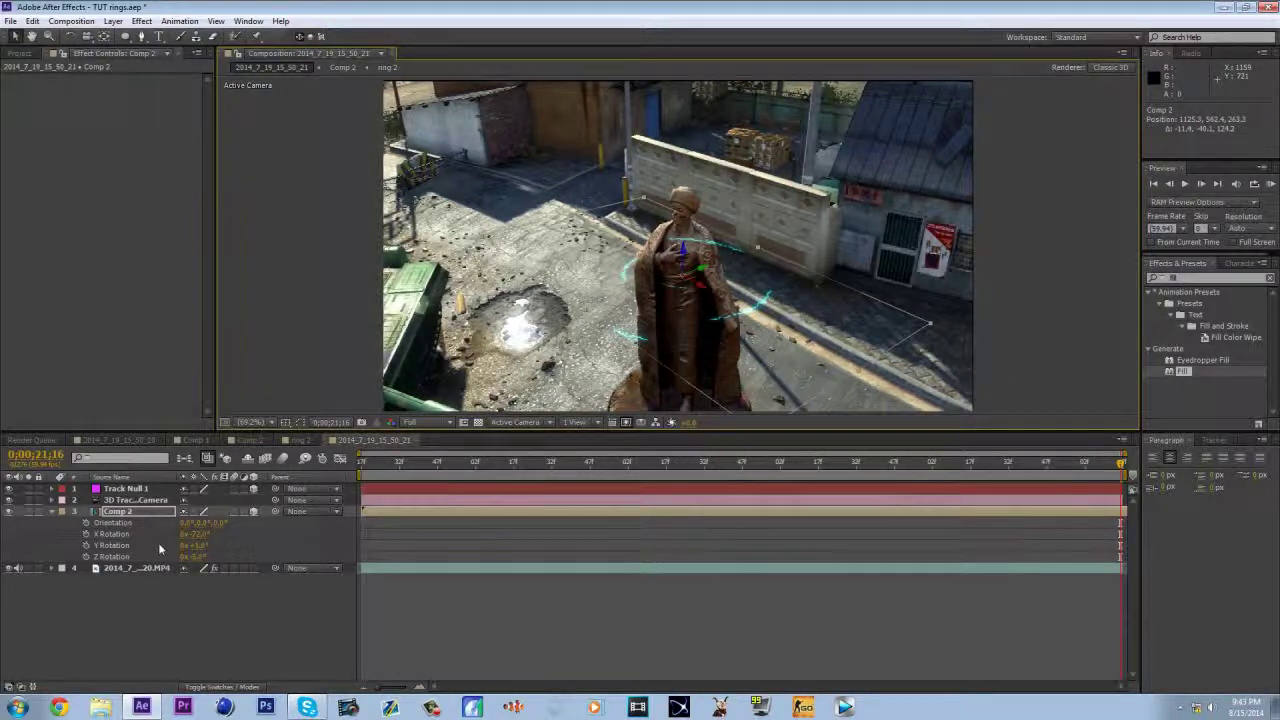
left_click(790, 465)
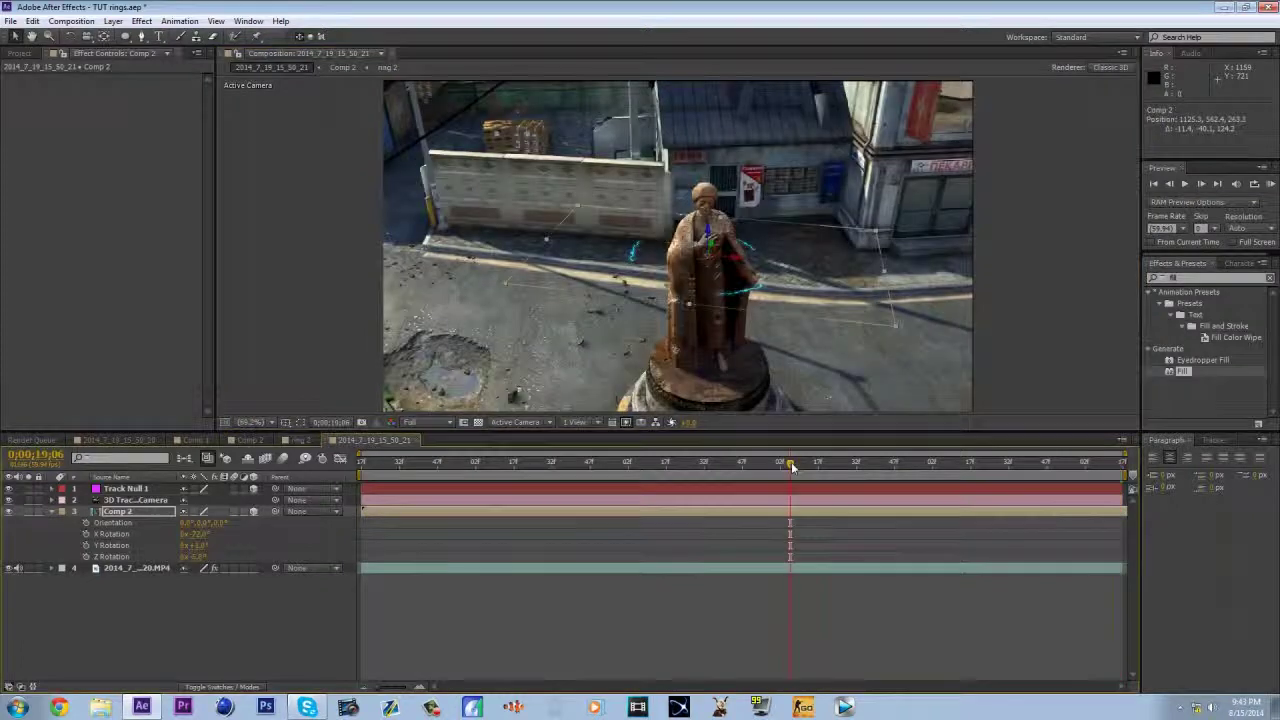
left_click_drag(793, 467, 1121, 466)
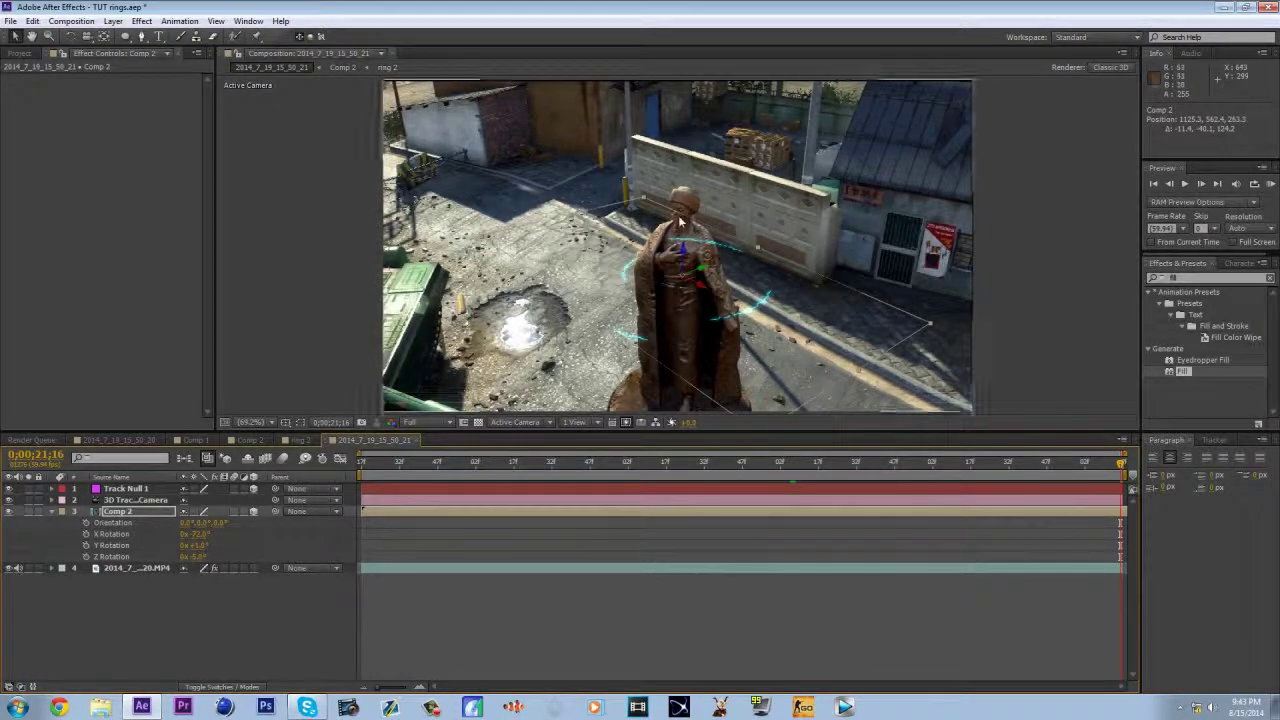
left_click(697, 620)
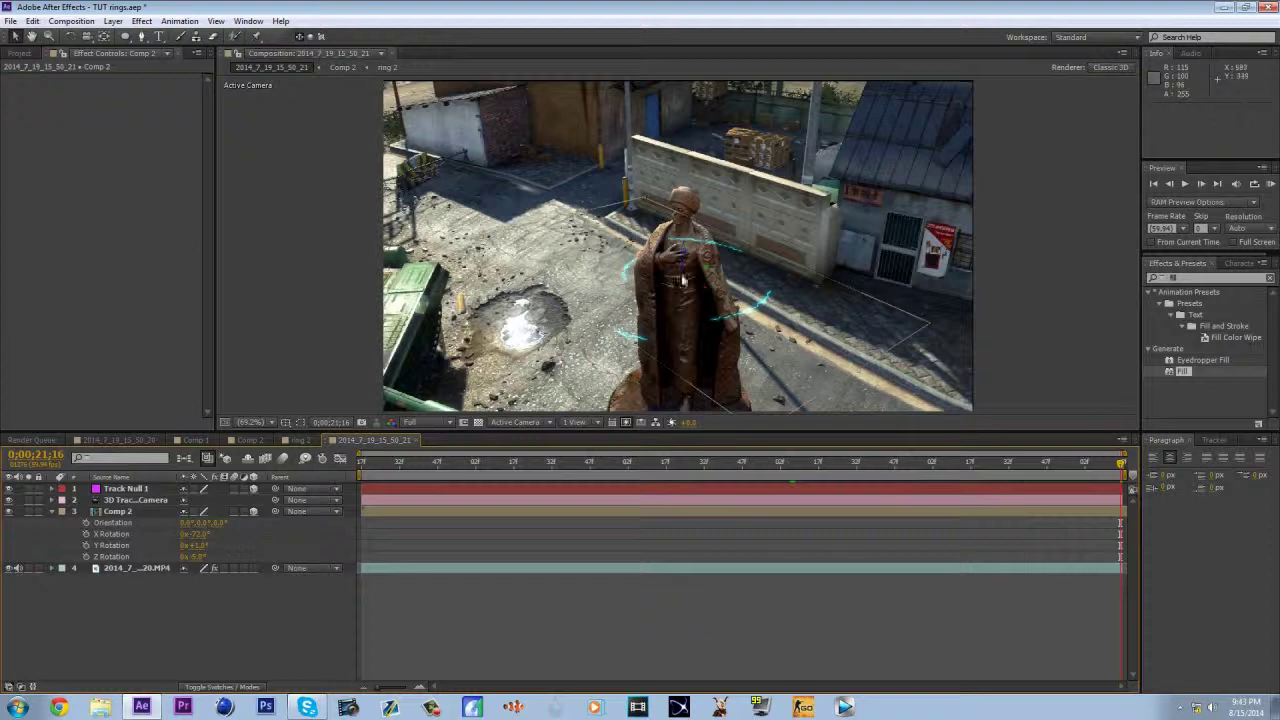
- Duplicate the footage layer and place the copy directly above Comp 2
left_click(130, 569)
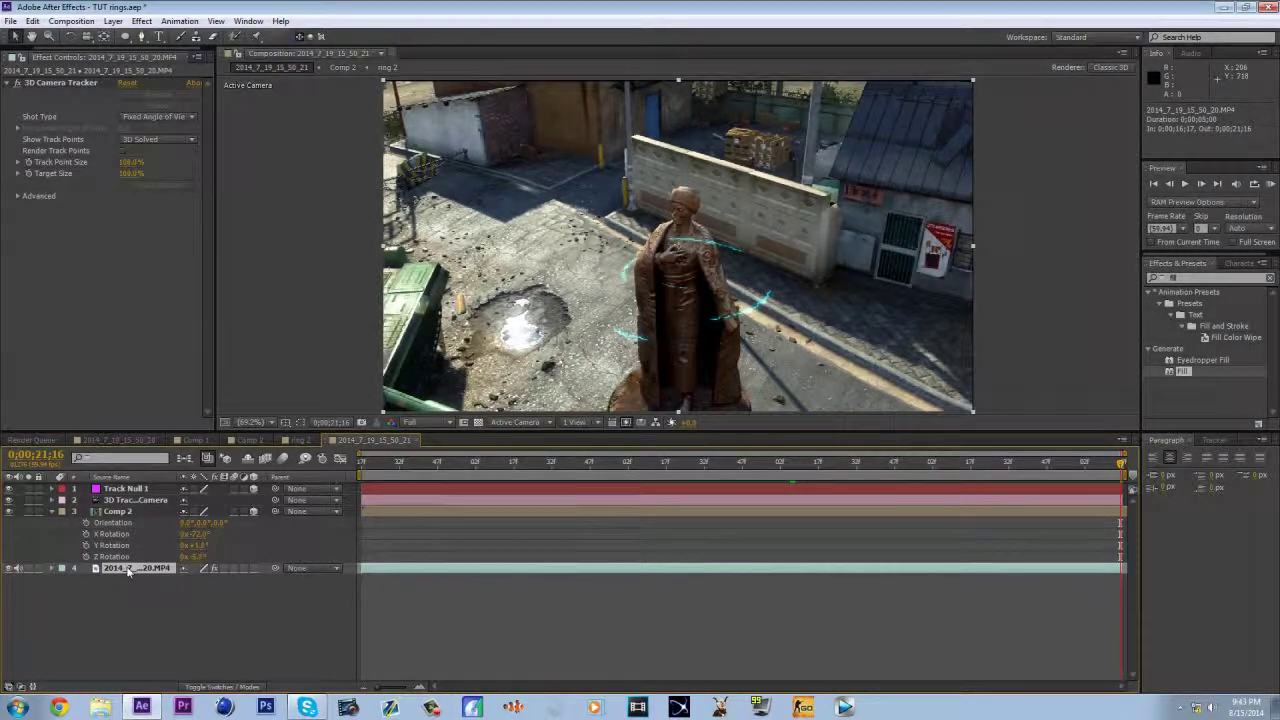
key("ctrl+d")
left_click_drag(155, 575, 160, 507)
left_click(133, 522)
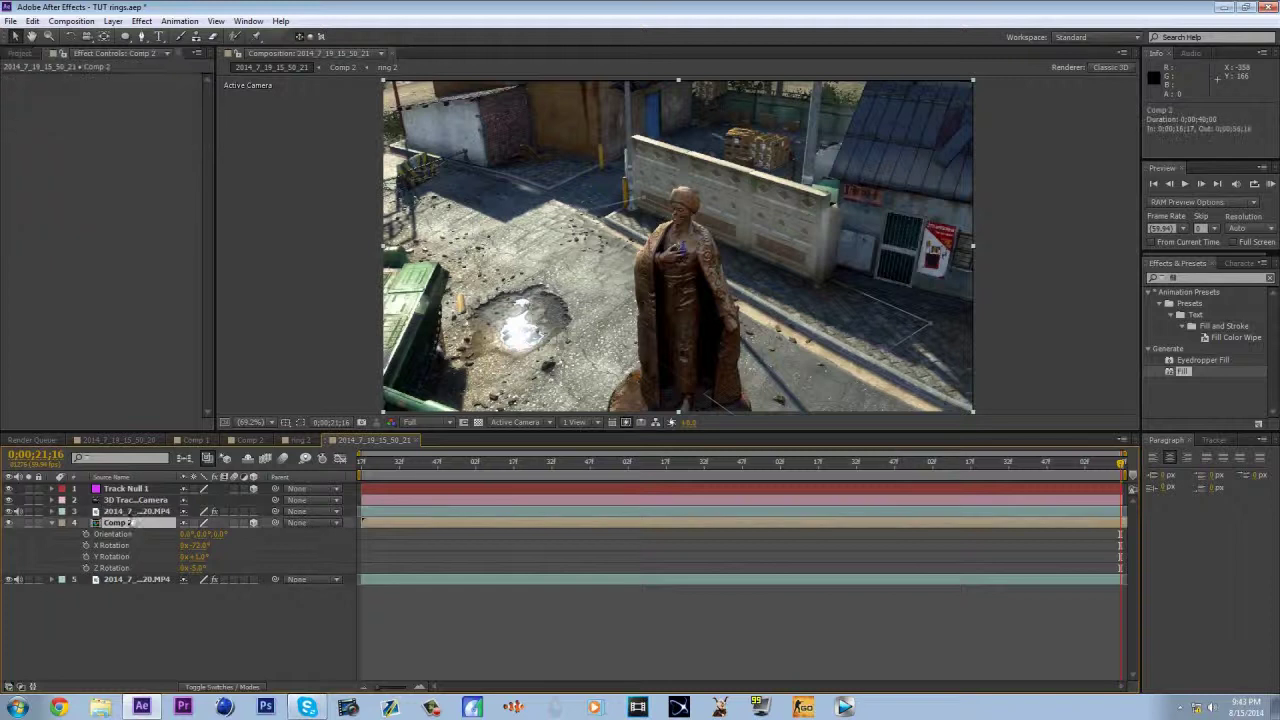
- Mask the statue's upper body on the duplicated footage with the Pen tool and keyframe the Mask Path at 0;00;21;16
left_click(123, 512)
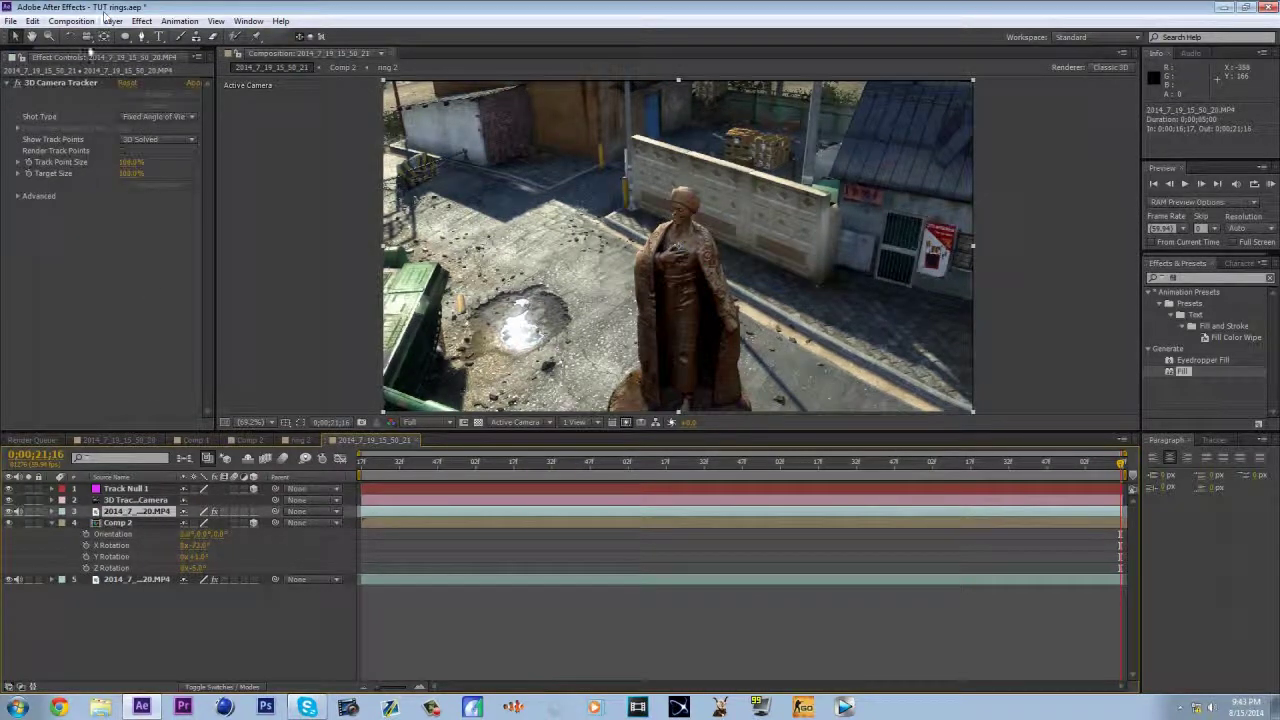
left_click(142, 36)
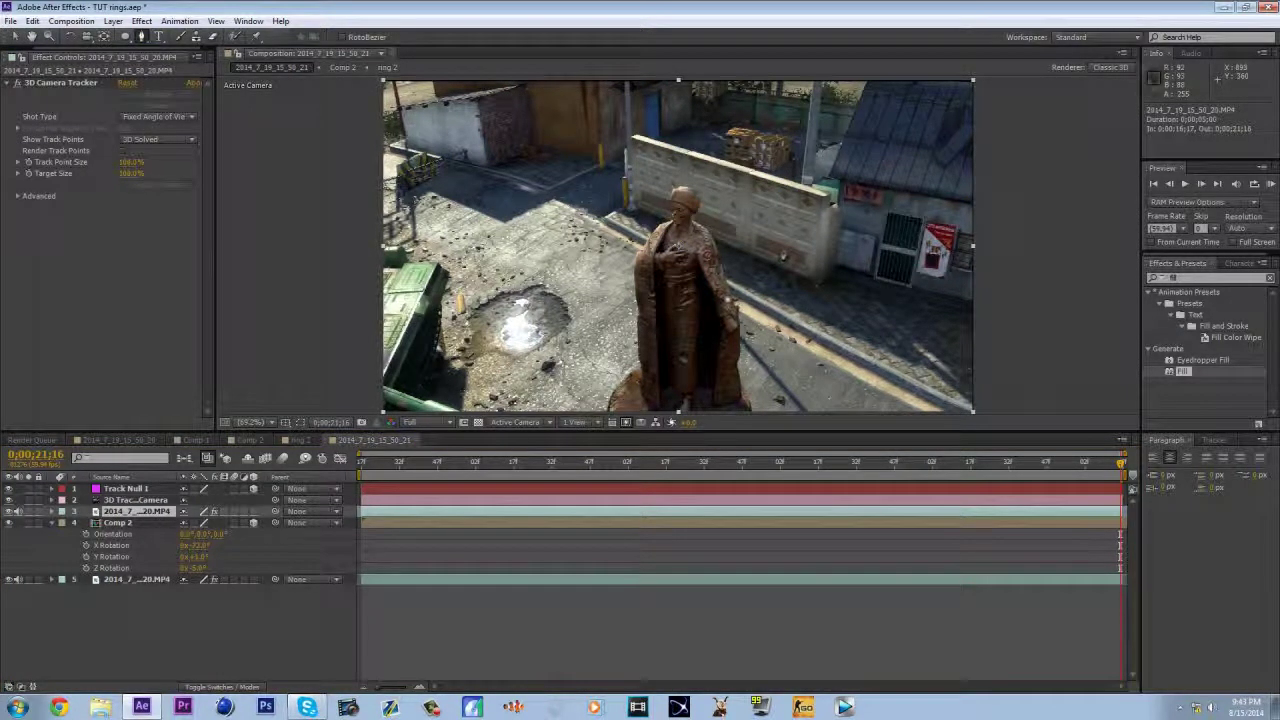
left_click(729, 288)
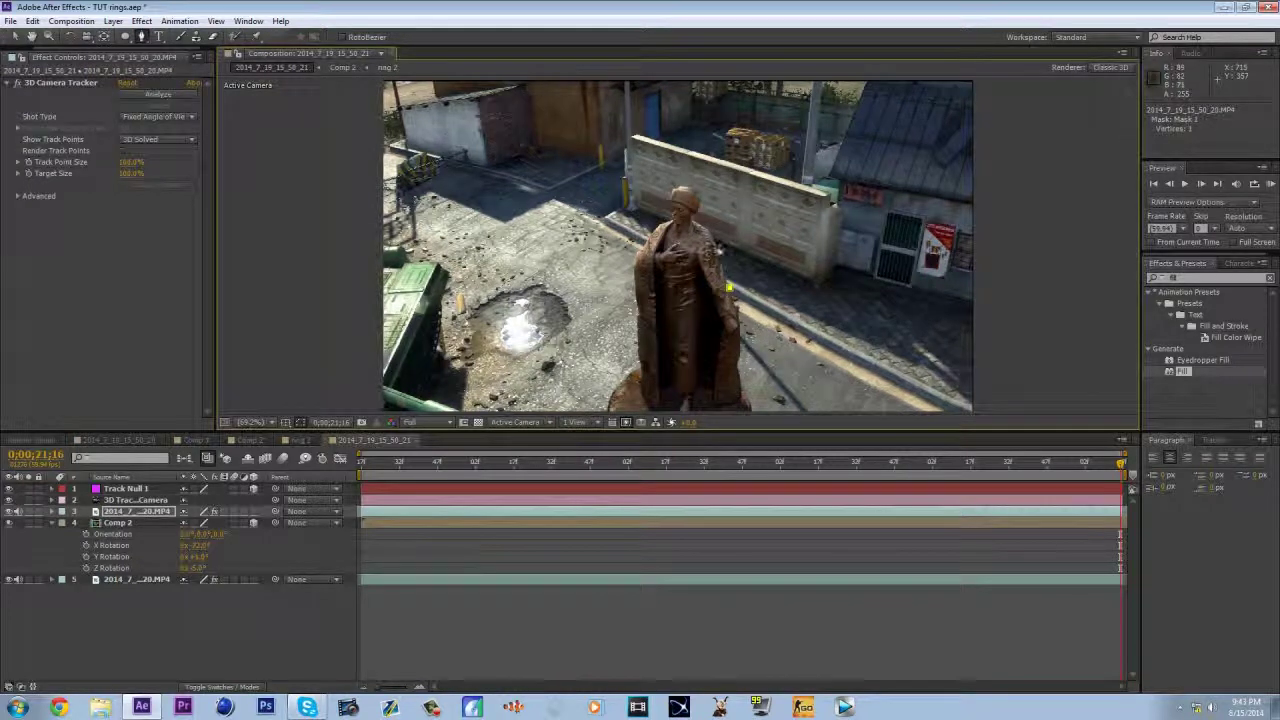
left_click(716, 240)
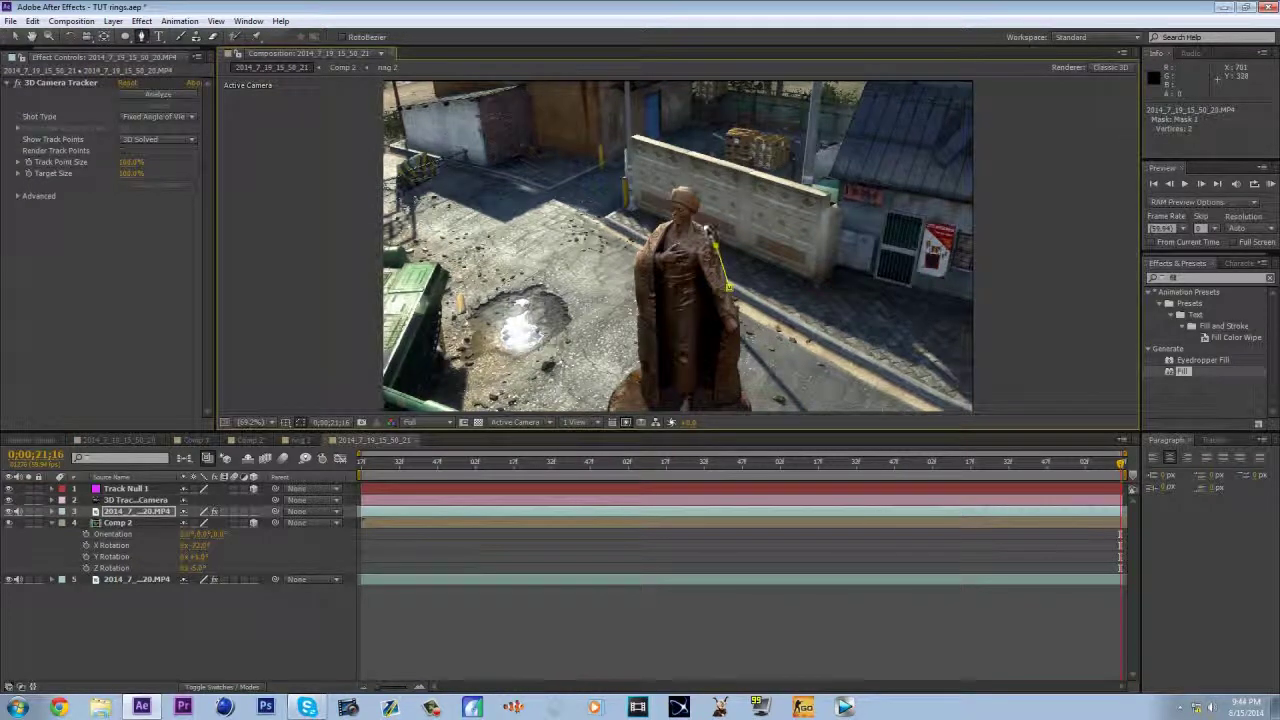
left_click(692, 221)
left_click(635, 278)
left_click(633, 301)
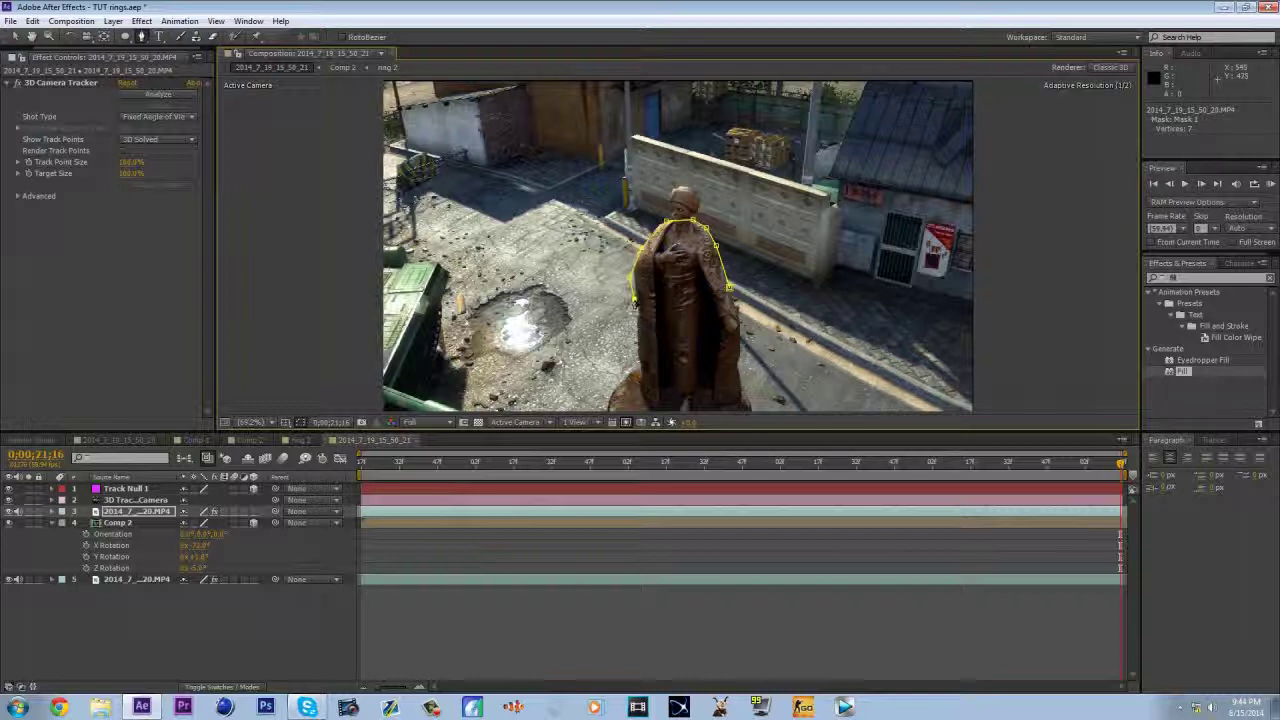
left_click(729, 289)
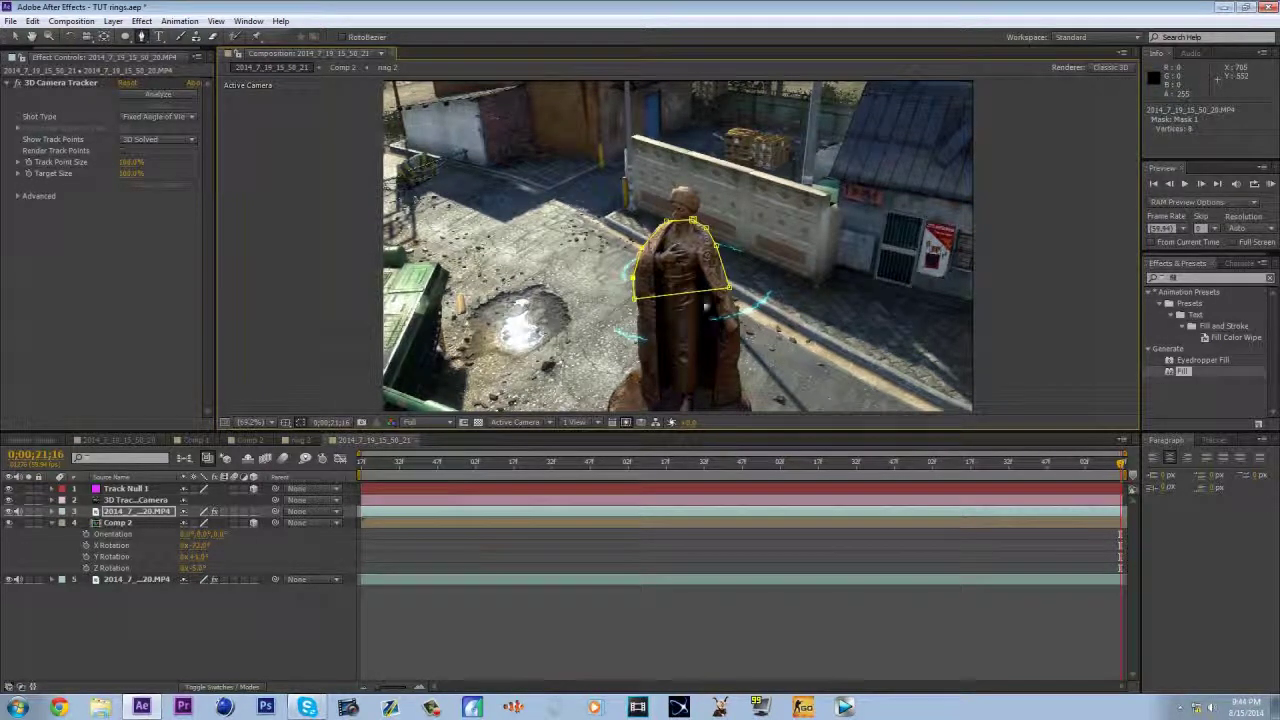
key("m")
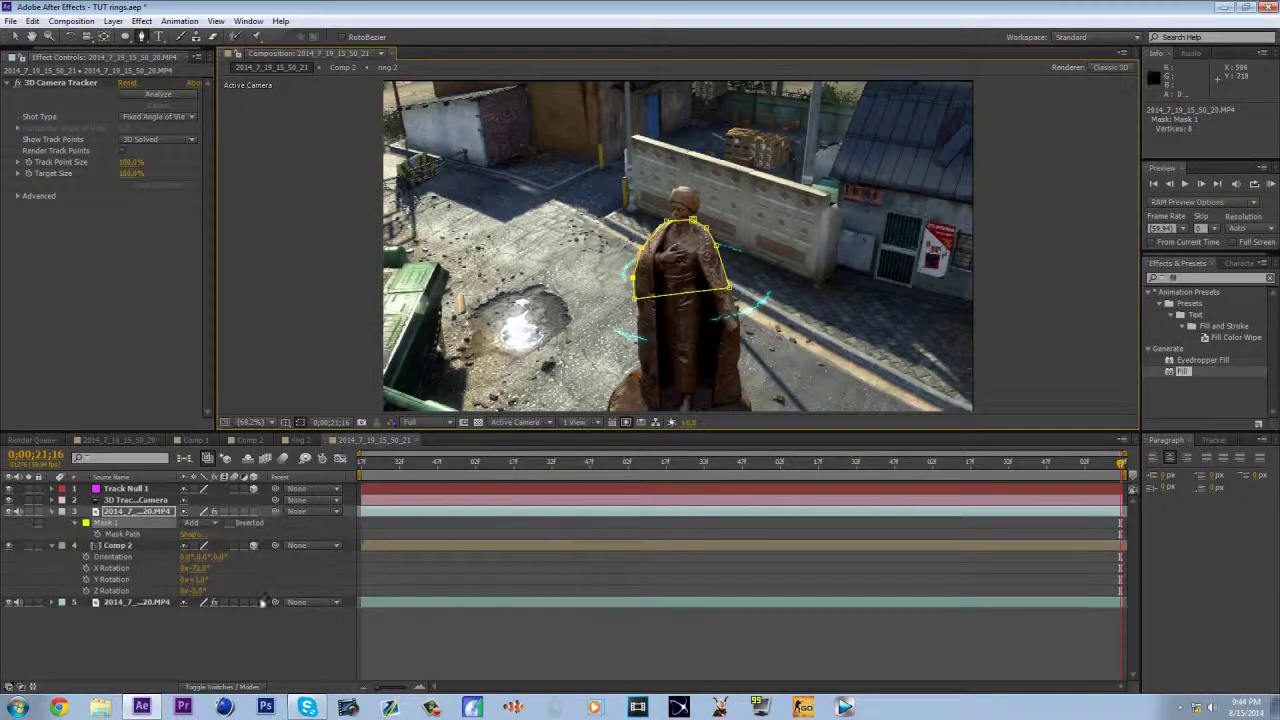
left_click(97, 534)
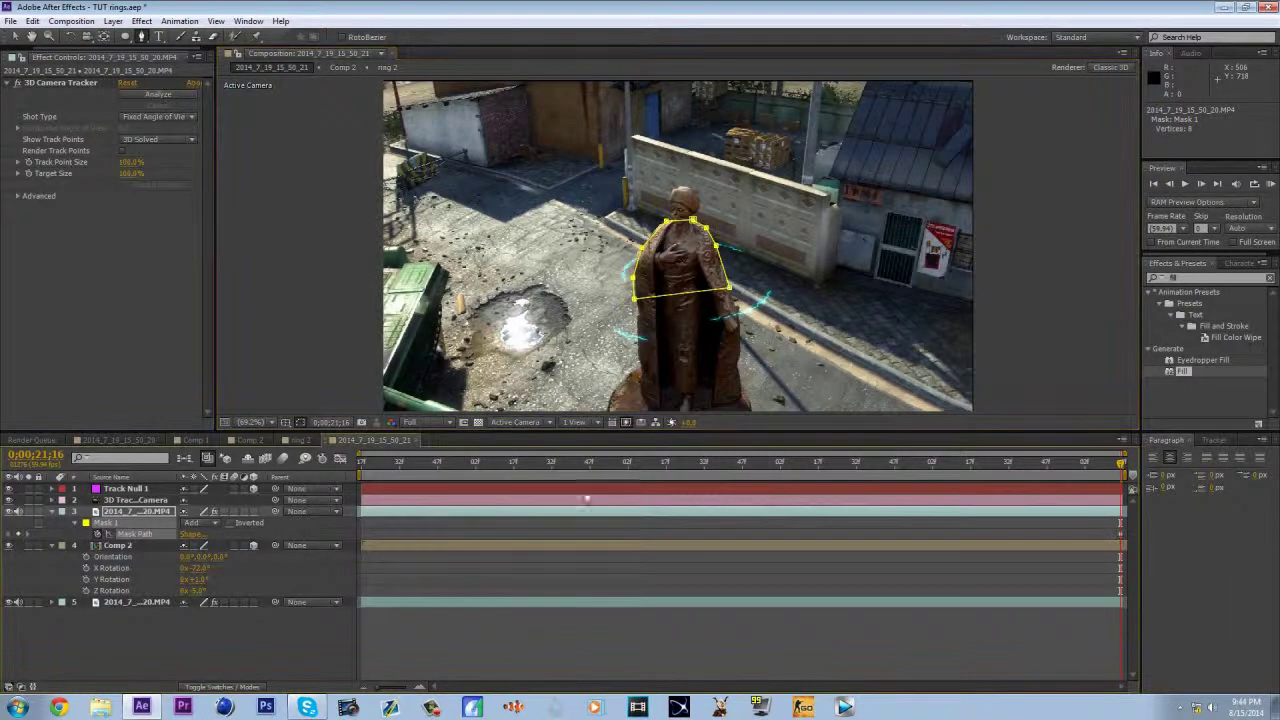
- Refit the mask points to the statue's shoulders and arms at 0;00;20;38
left_click(1024, 463)
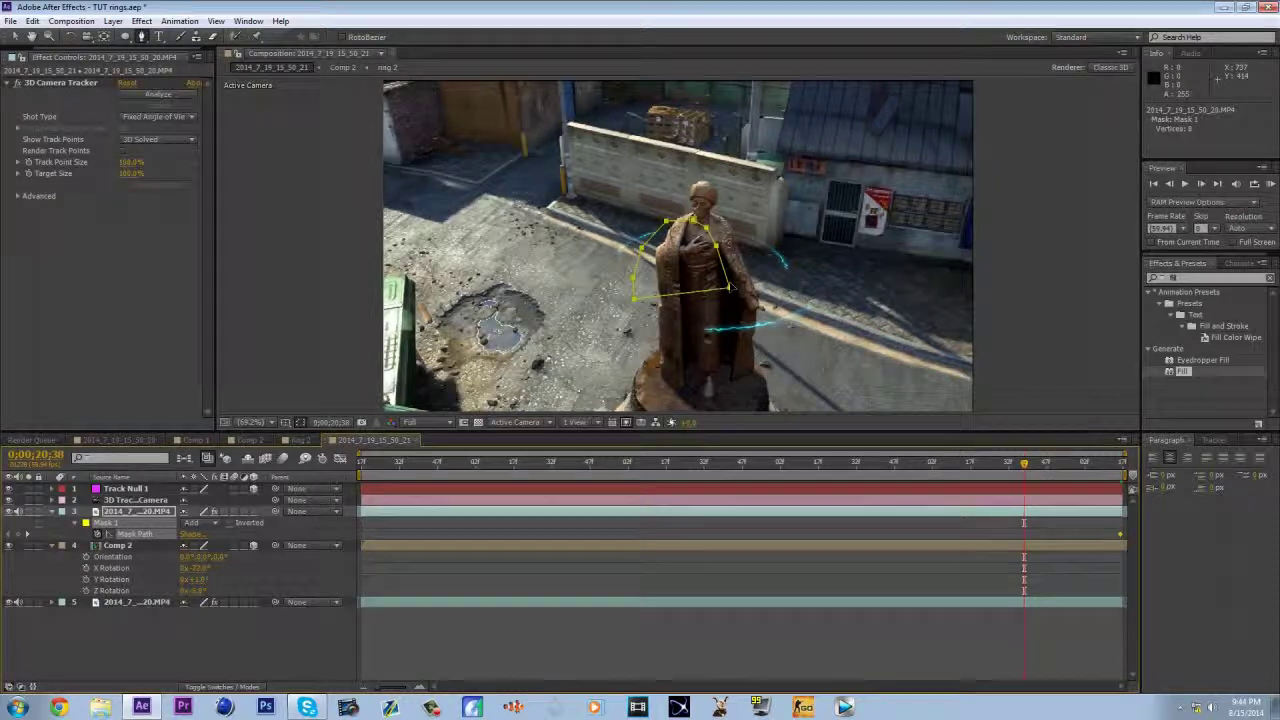
left_click_drag(730, 288, 748, 285)
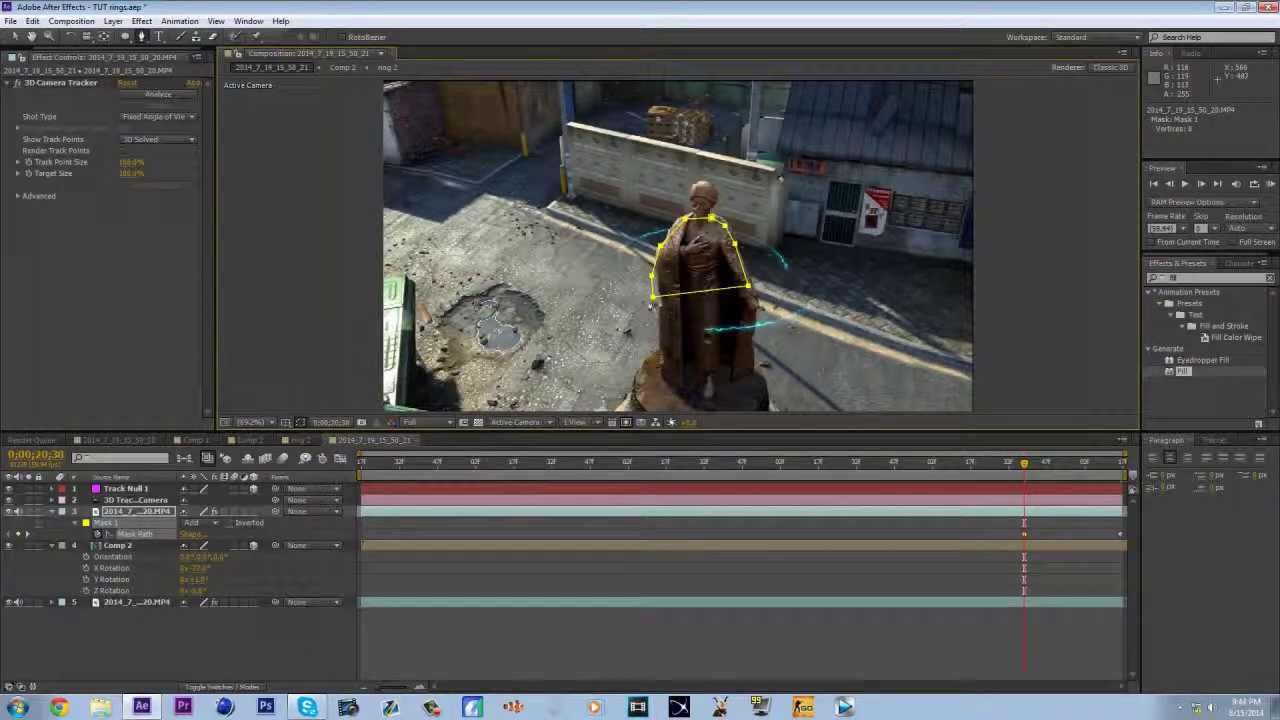
left_click_drag(652, 297, 655, 277)
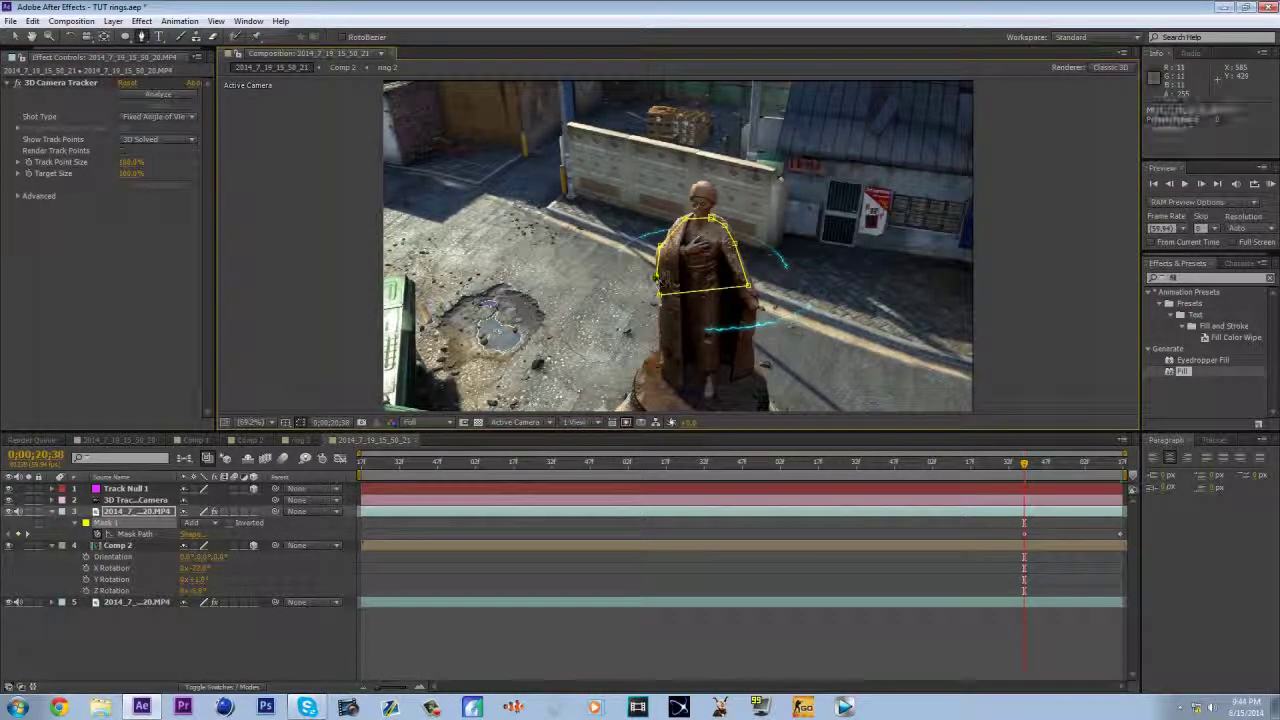
left_click_drag(686, 218, 682, 214)
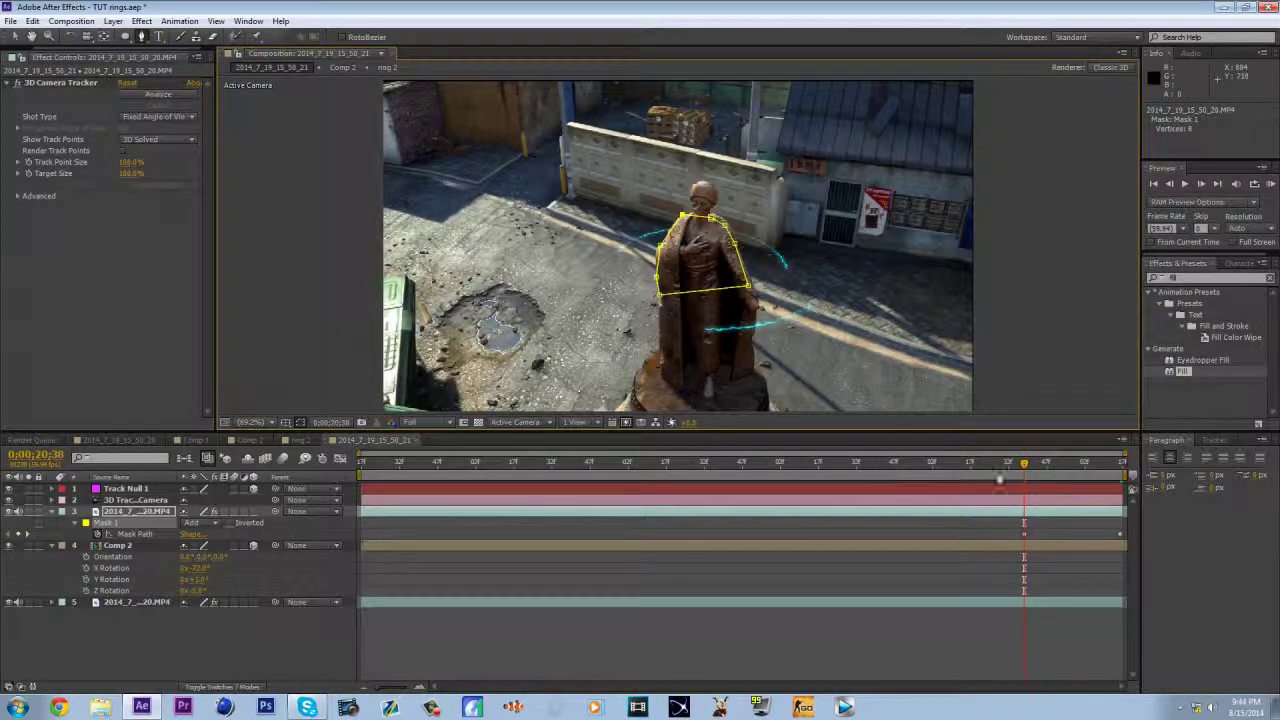
- Reshape the mask to the statue's upper body at 0;00;19;51, after checking the mask between the existing keyframes
left_click(1066, 466)
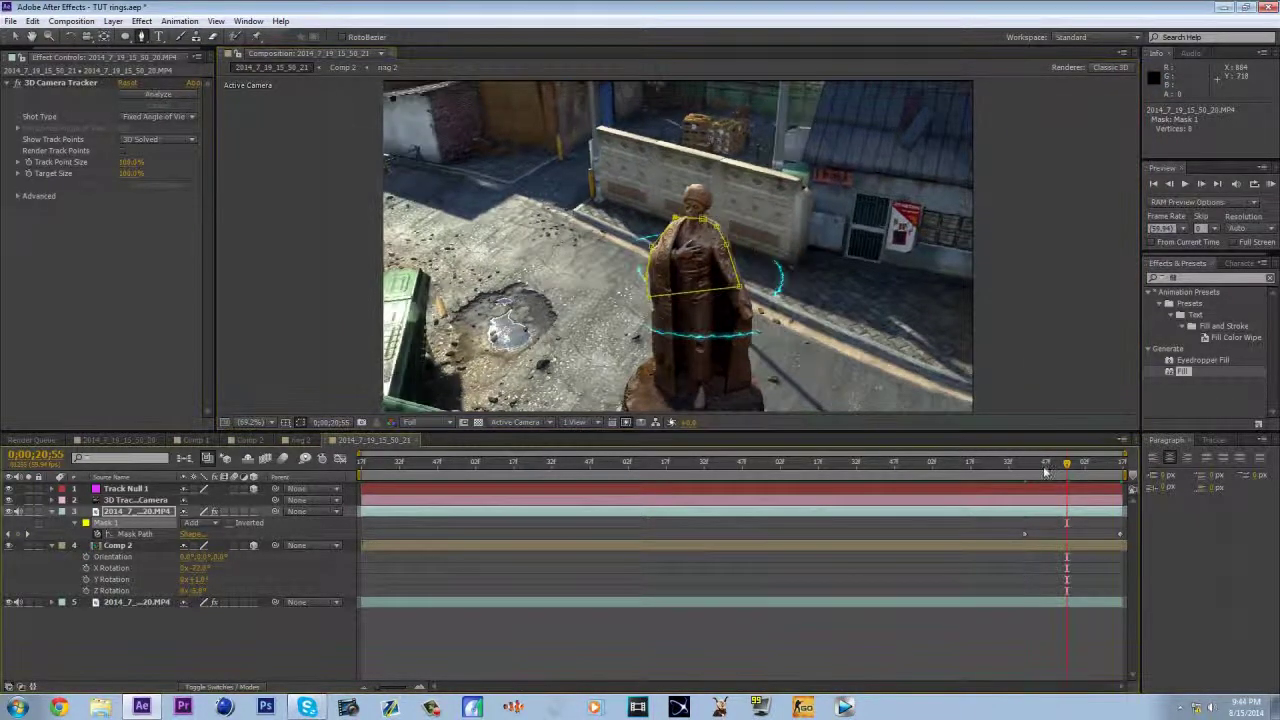
left_click(905, 466)
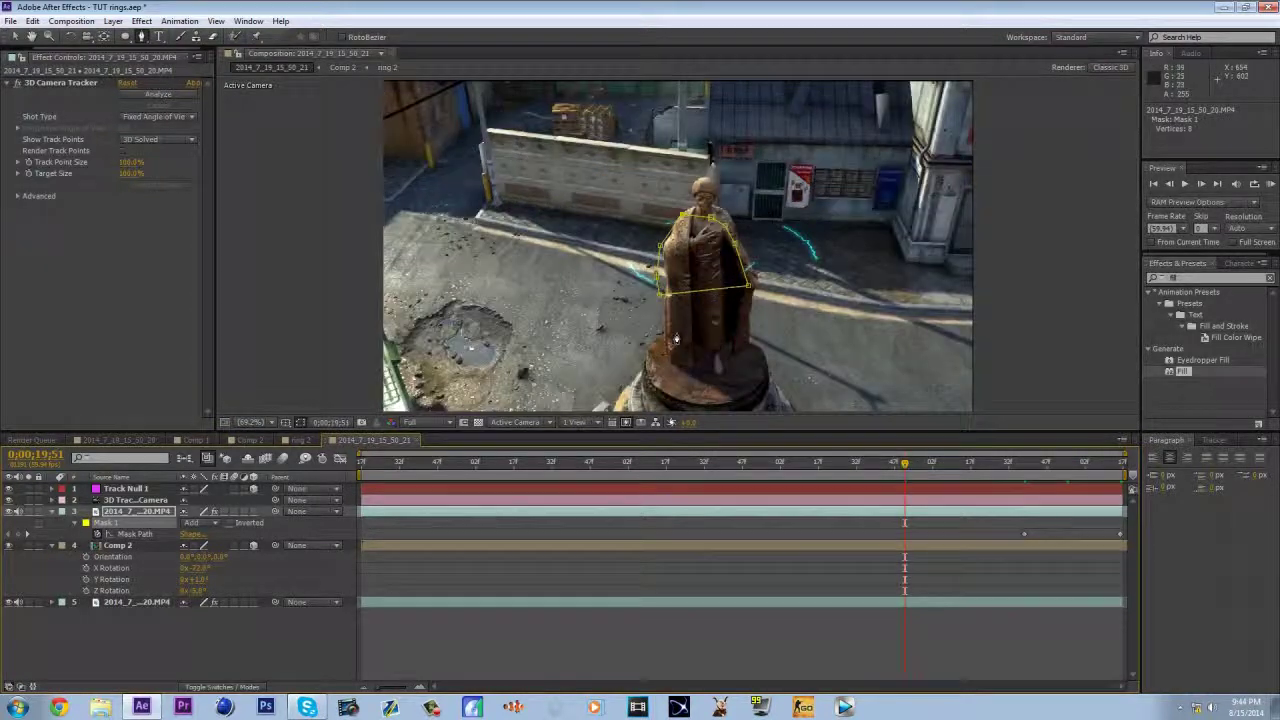
left_click_drag(666, 297, 664, 285)
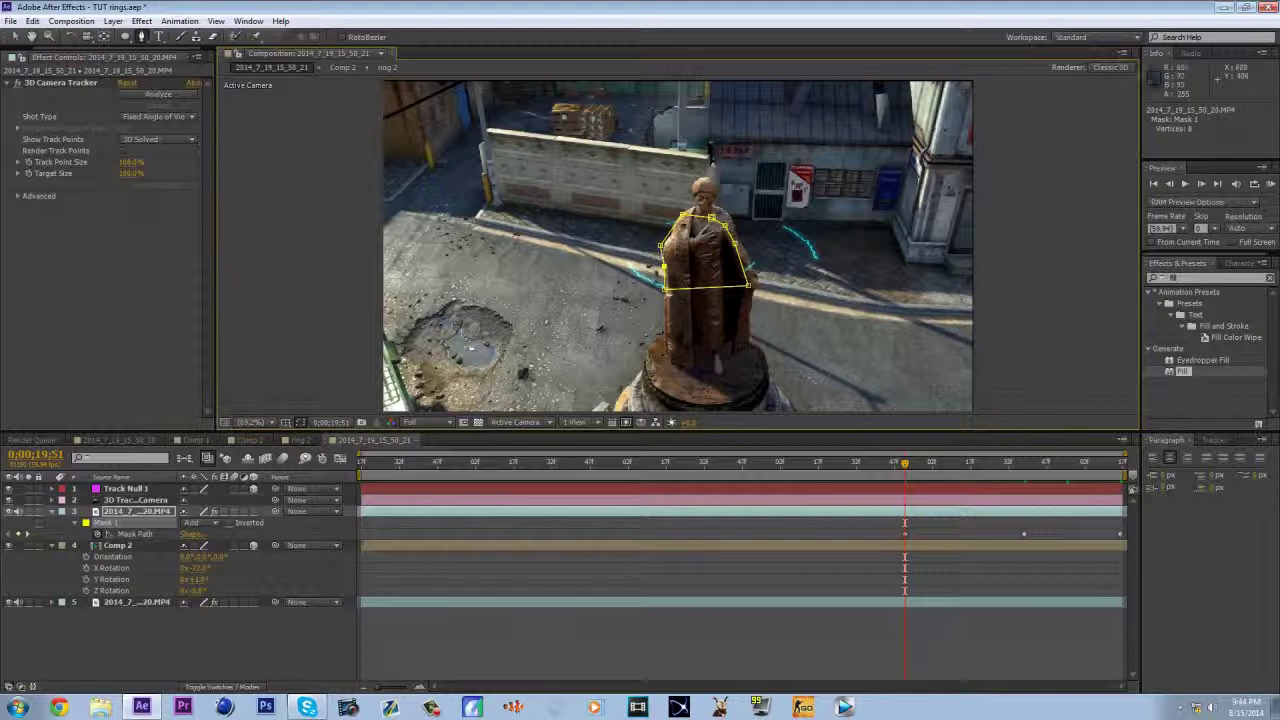
left_click_drag(747, 286, 712, 205)
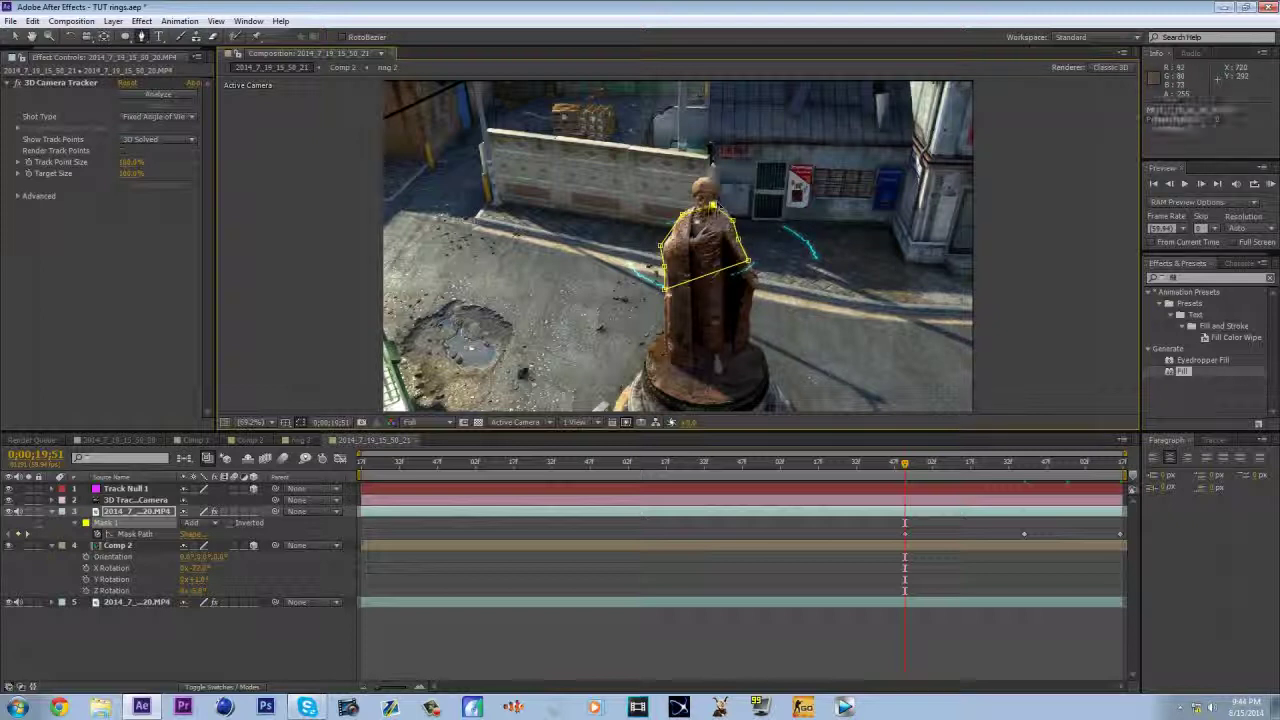
- Correct the mask's points along the statue's arm and shoulder at 0;00;20;20 and again at 0;00;19;29
left_click(979, 465)
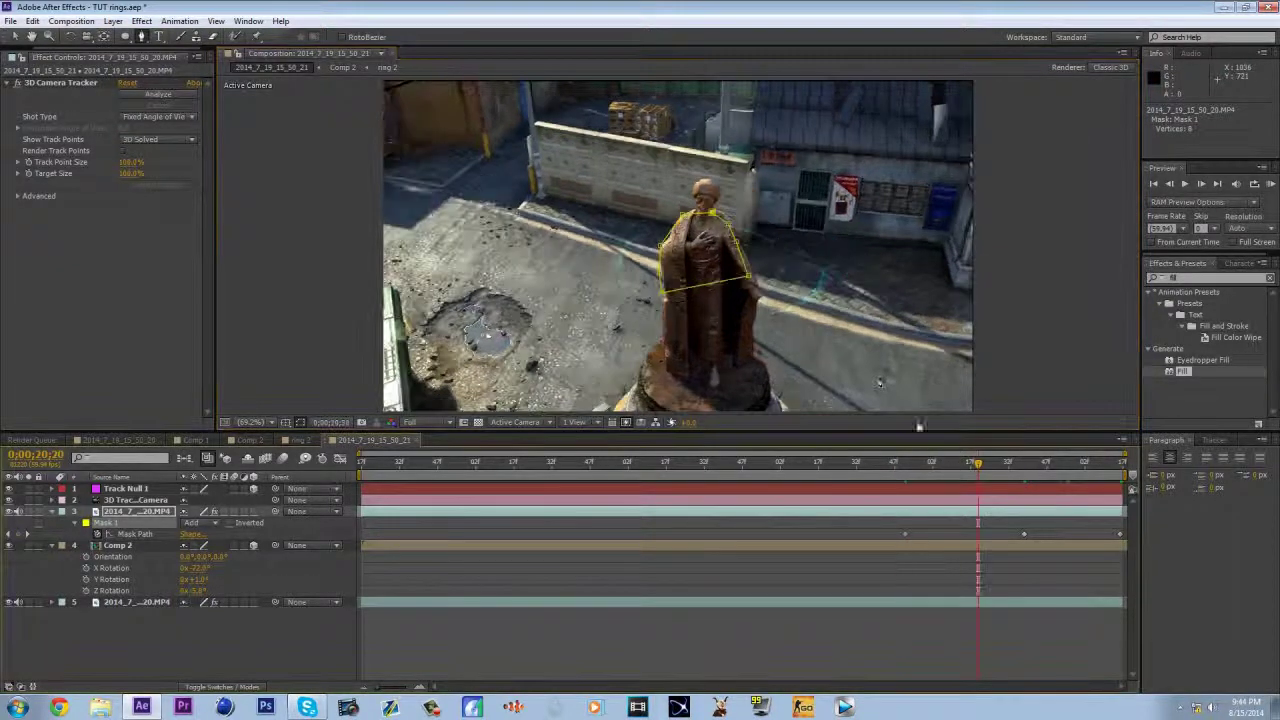
left_click_drag(662, 296, 660, 280)
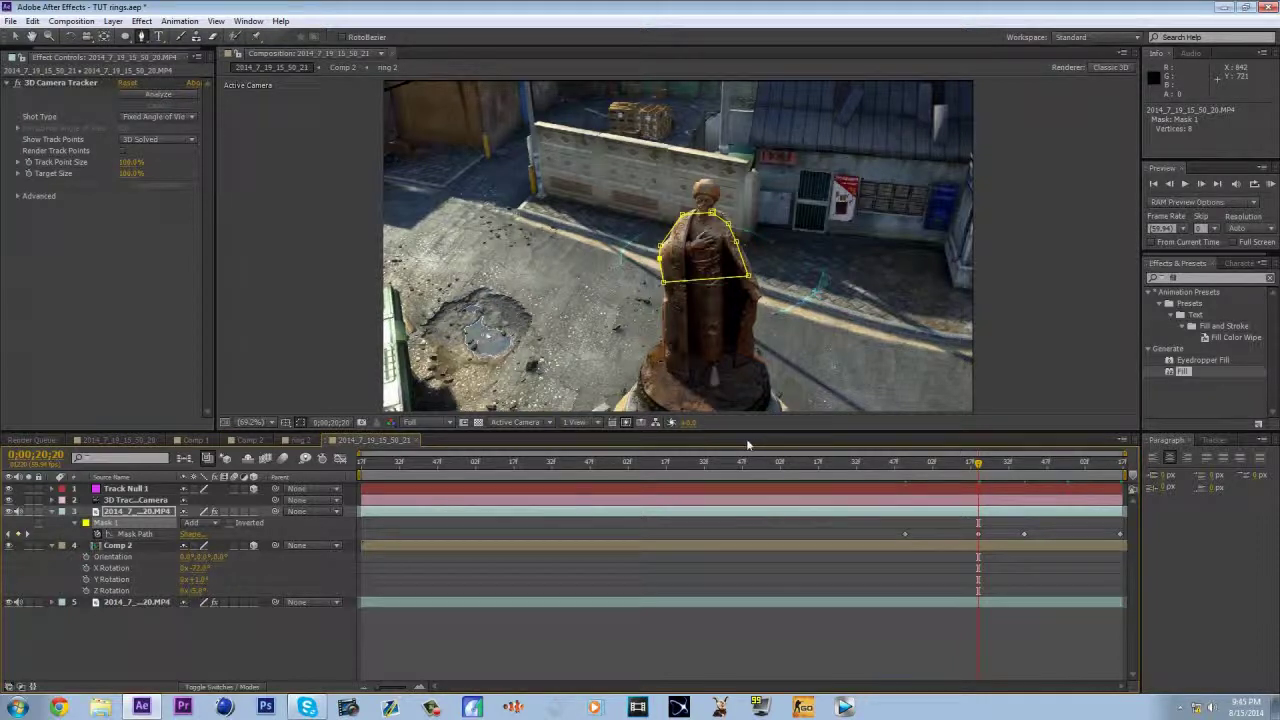
left_click(851, 464)
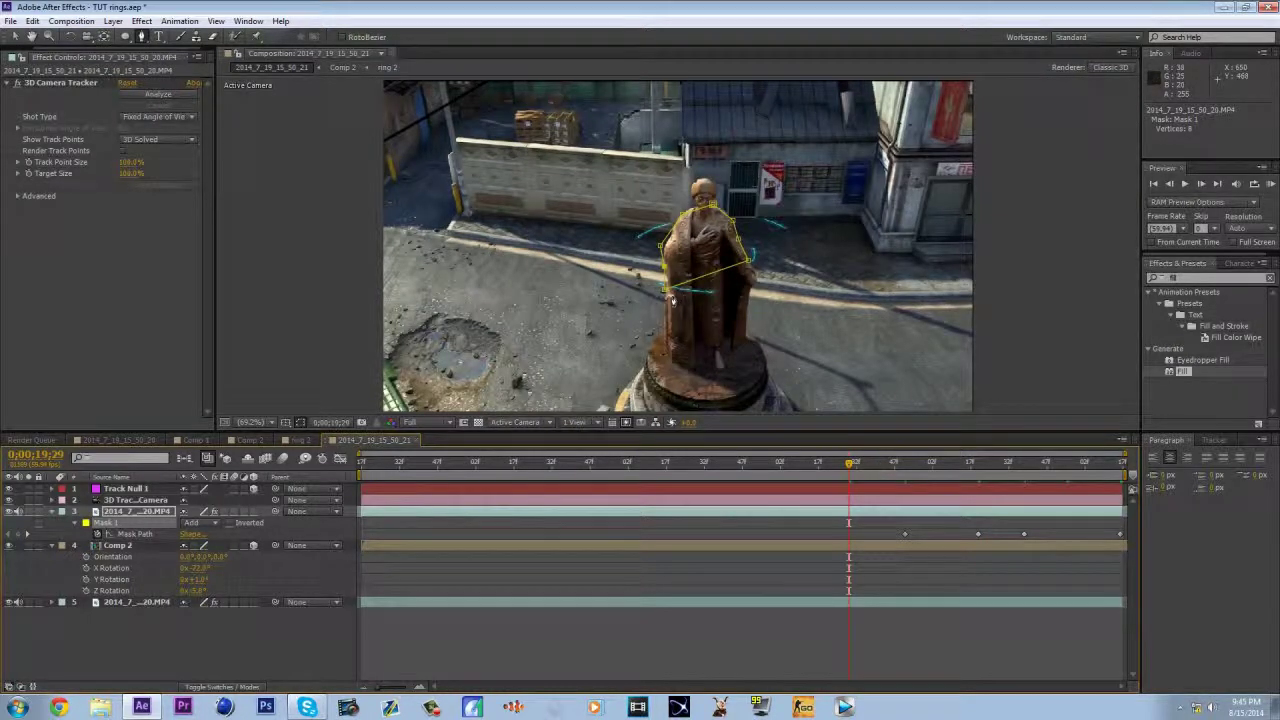
left_click_drag(667, 296, 664, 239)
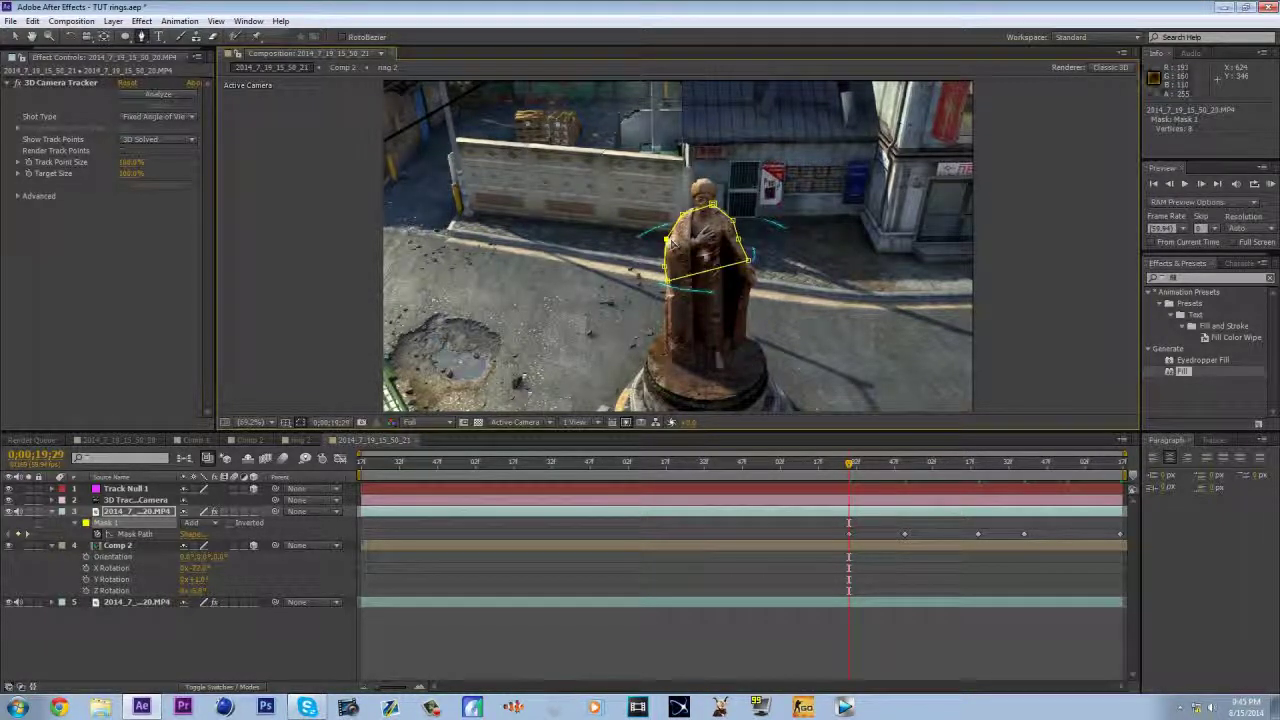
- Shift the mask points onto the statue's shoulders and arms at 0;00;18;13, then deselect the layer
left_click(793, 462)
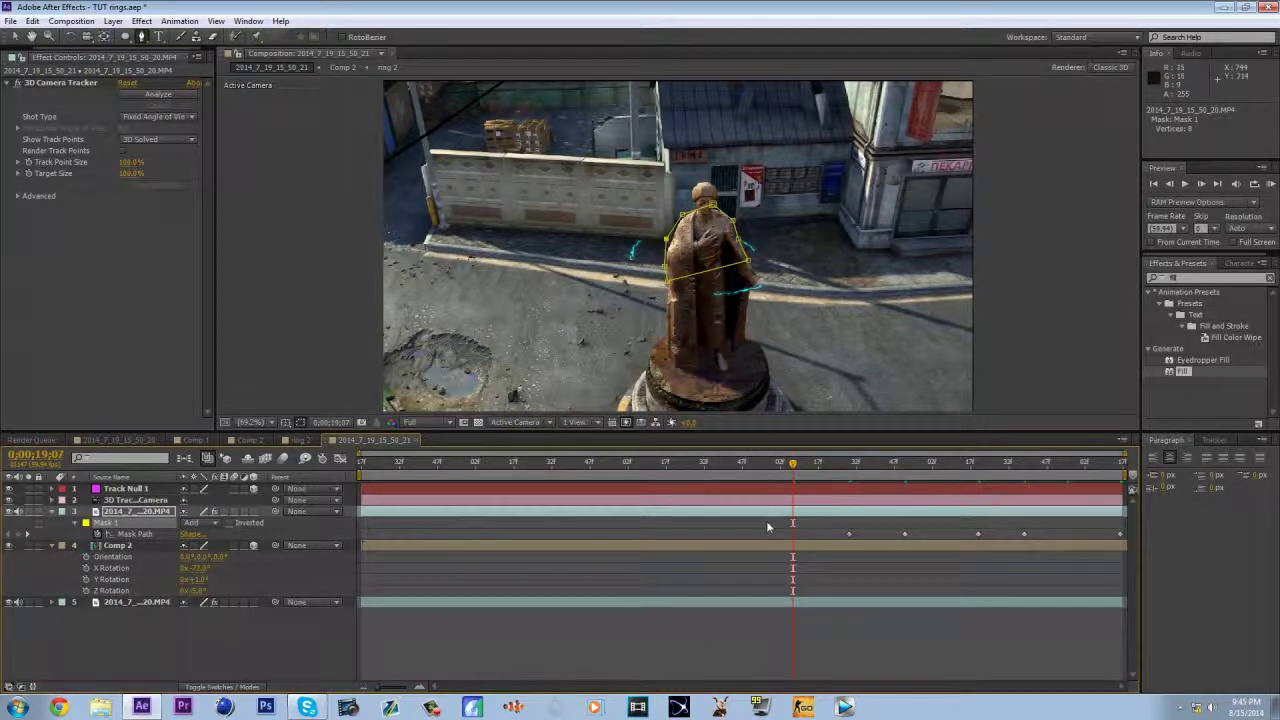
left_click(656, 463)
left_click_drag(748, 262, 759, 267)
left_click(746, 243)
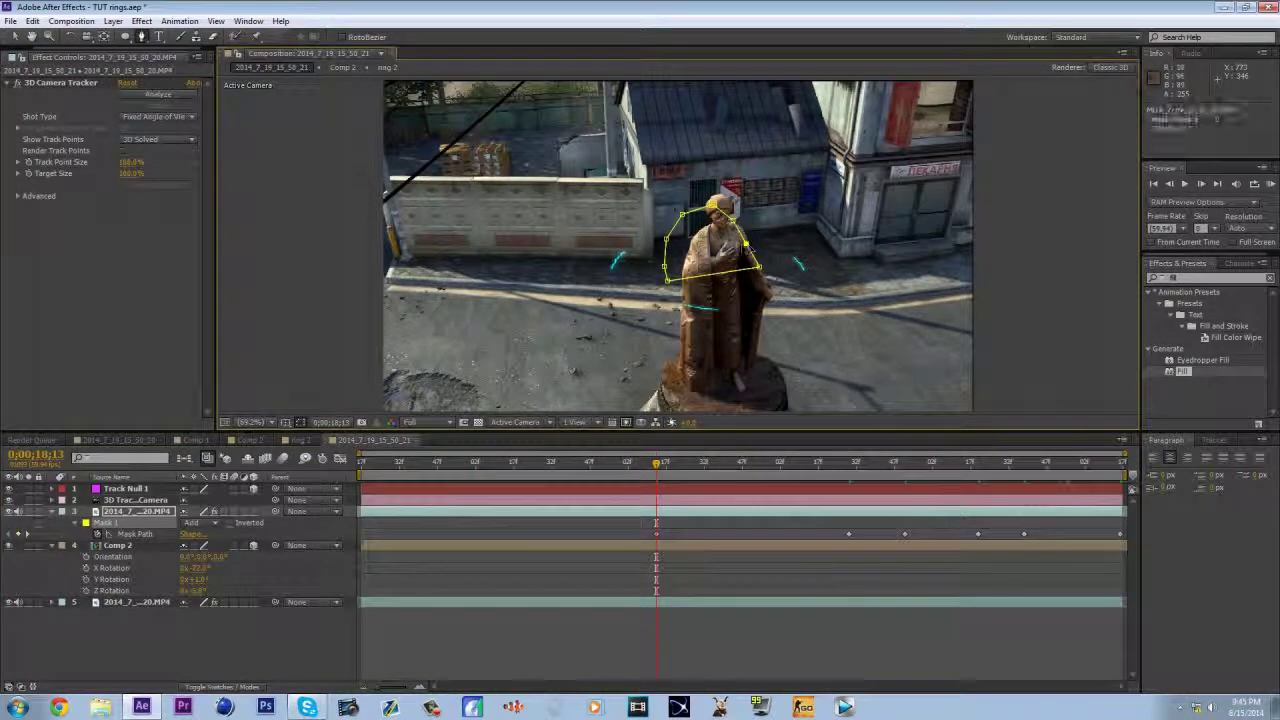
left_click_drag(667, 280, 678, 289)
left_click(668, 266)
left_click_drag(666, 239, 702, 226)
left_click(742, 614)
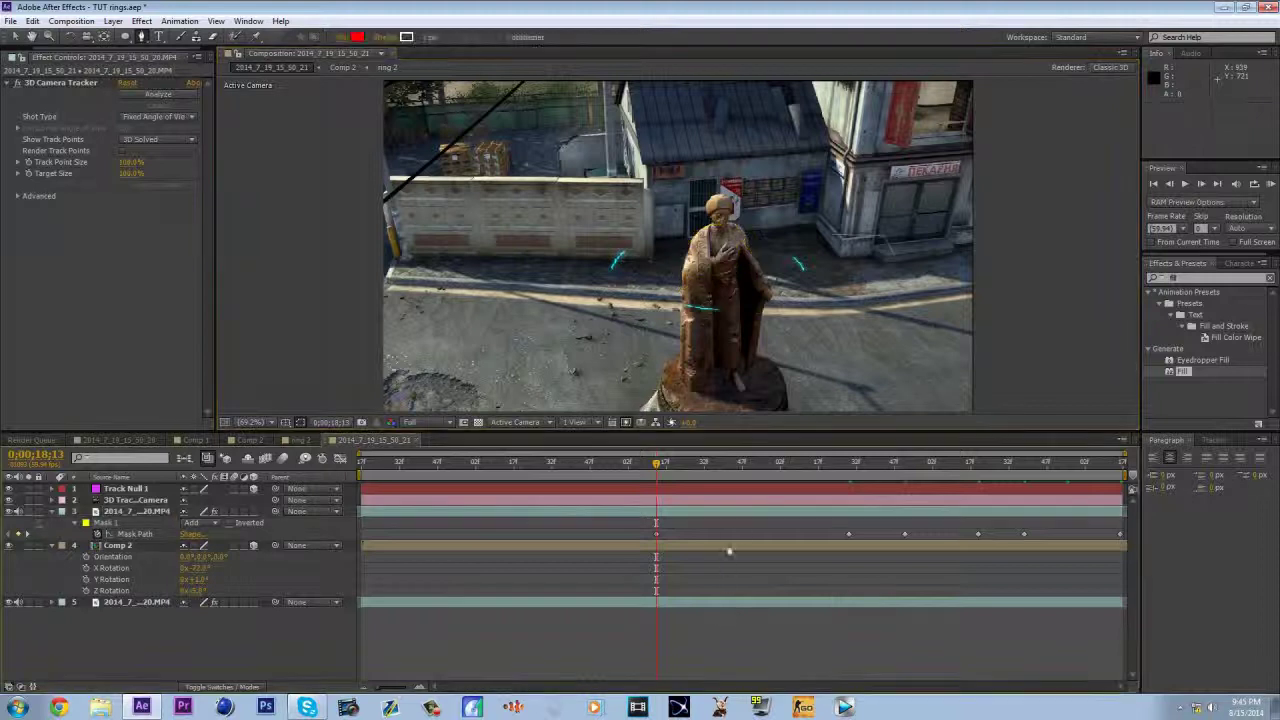
- Scrub the clip to check the rings behind the statue and refit the duplicated footage's mask to its shoulders at 0;00;17;46
left_click(747, 462)
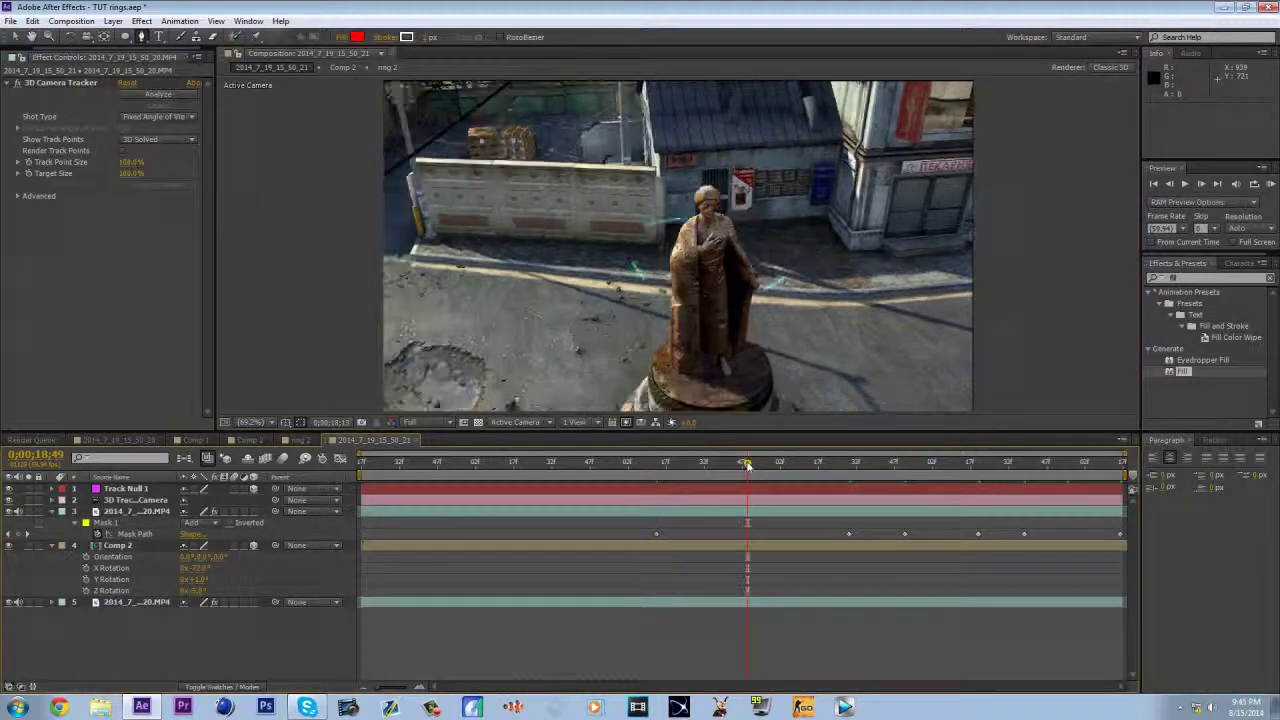
left_click(853, 463)
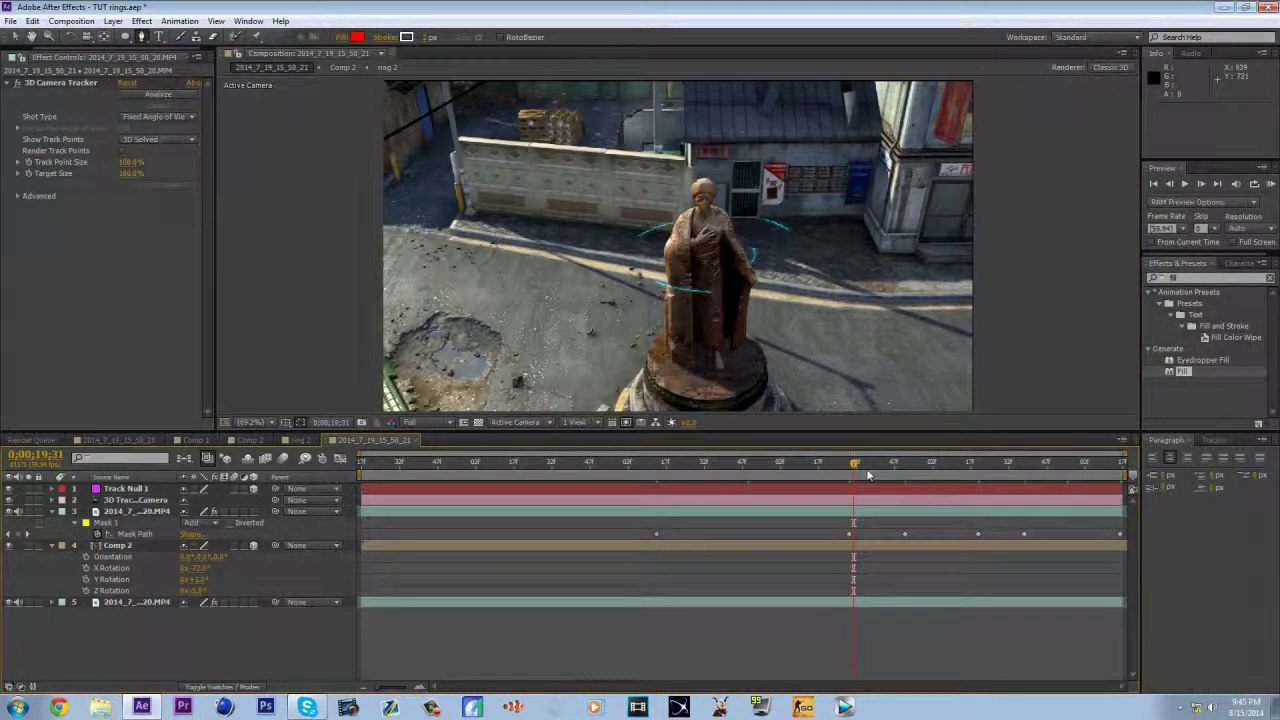
left_click_drag(889, 474, 1124, 509)
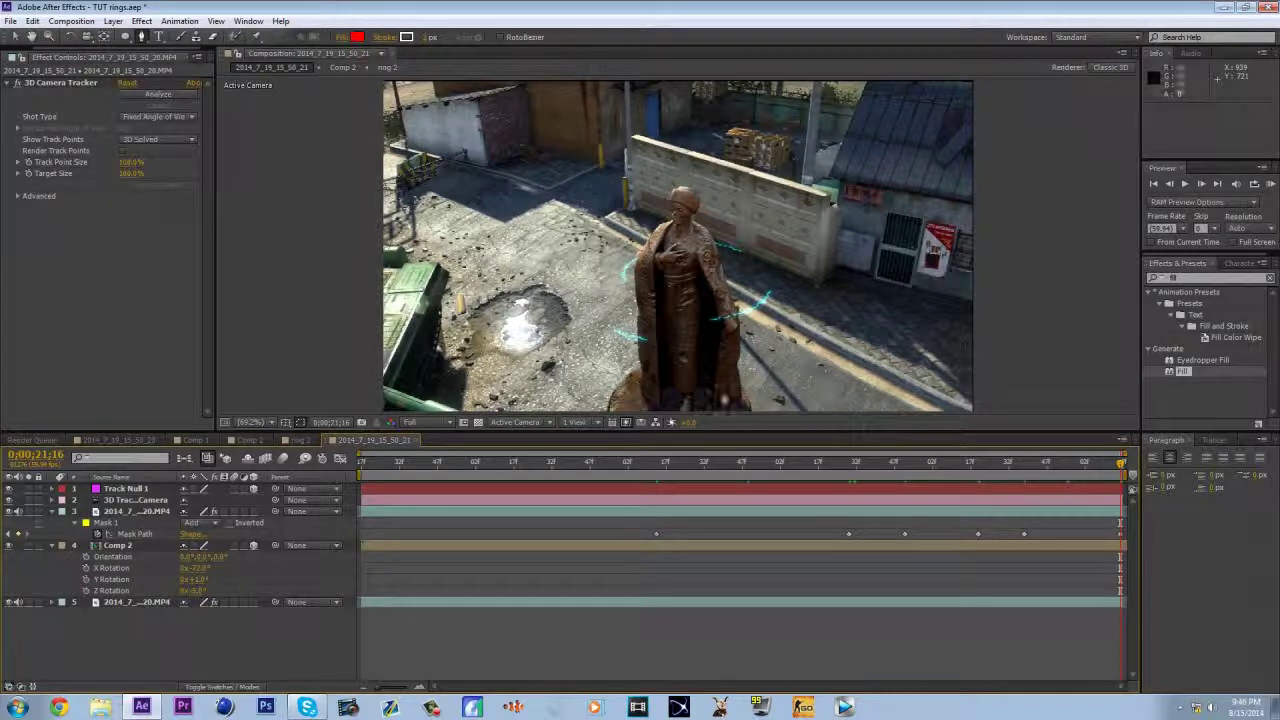
left_click(744, 461)
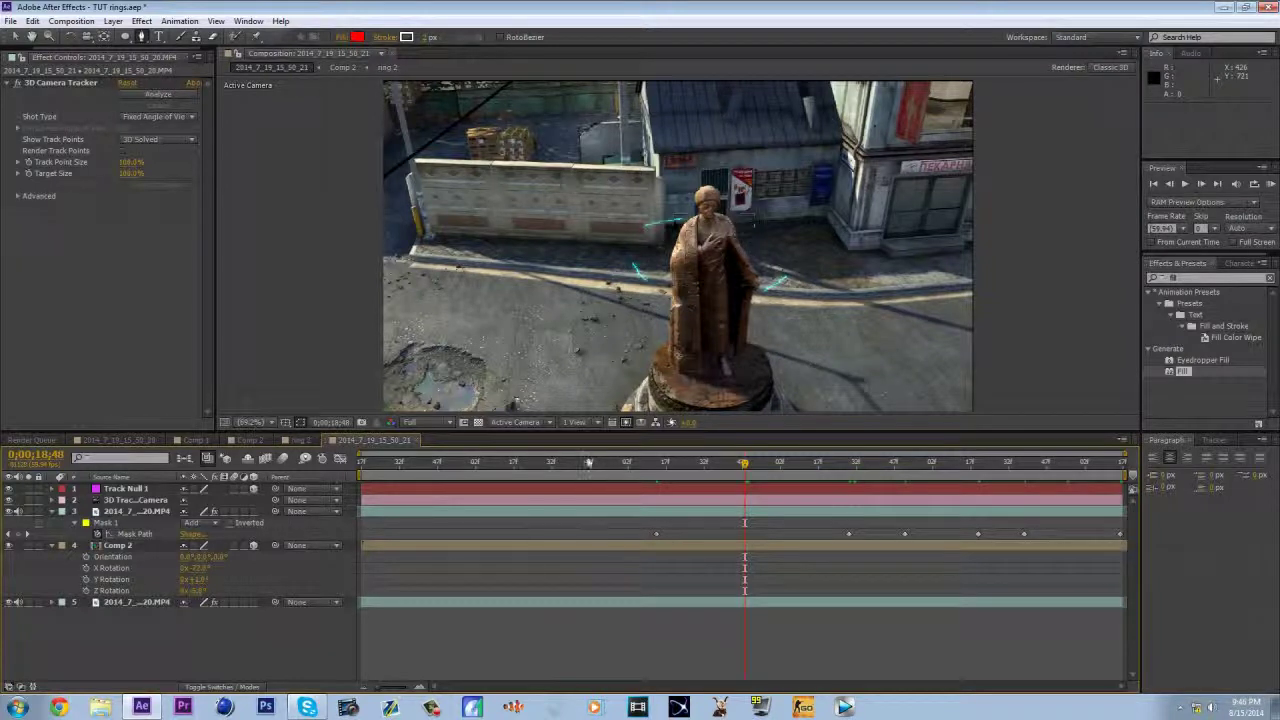
left_click(587, 462)
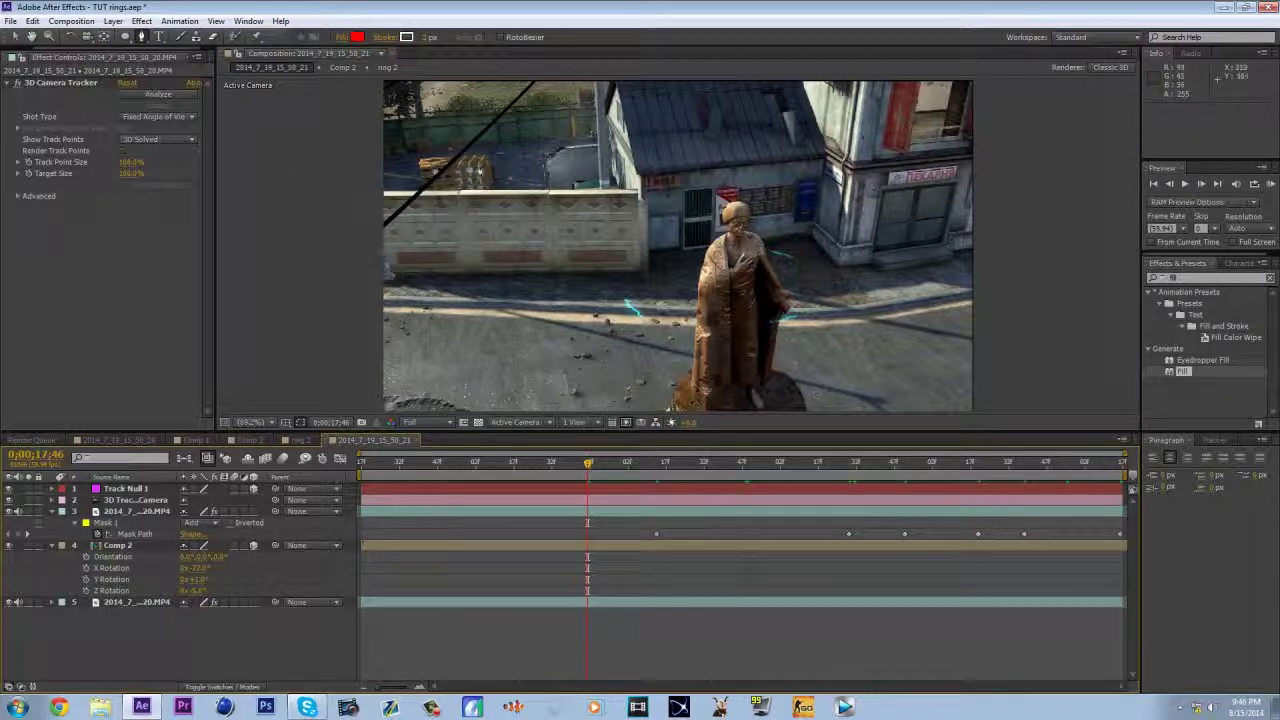
left_click(125, 512)
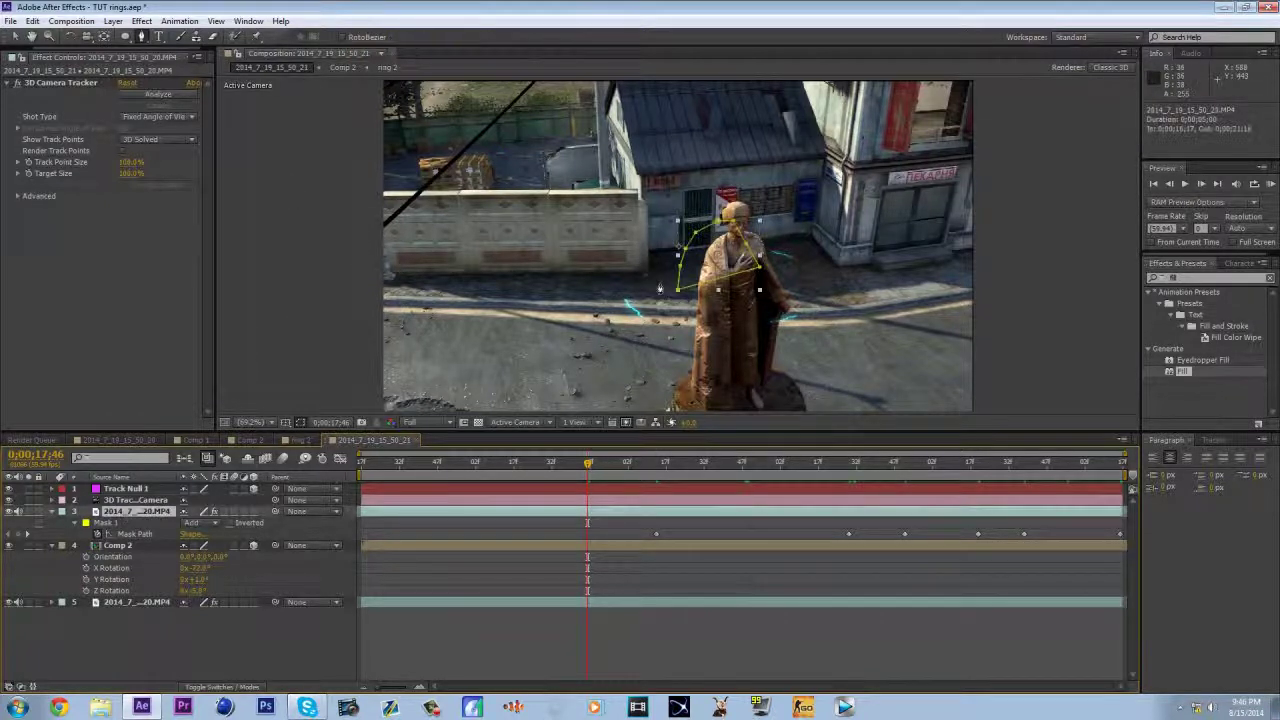
left_click_drag(758, 262, 700, 270)
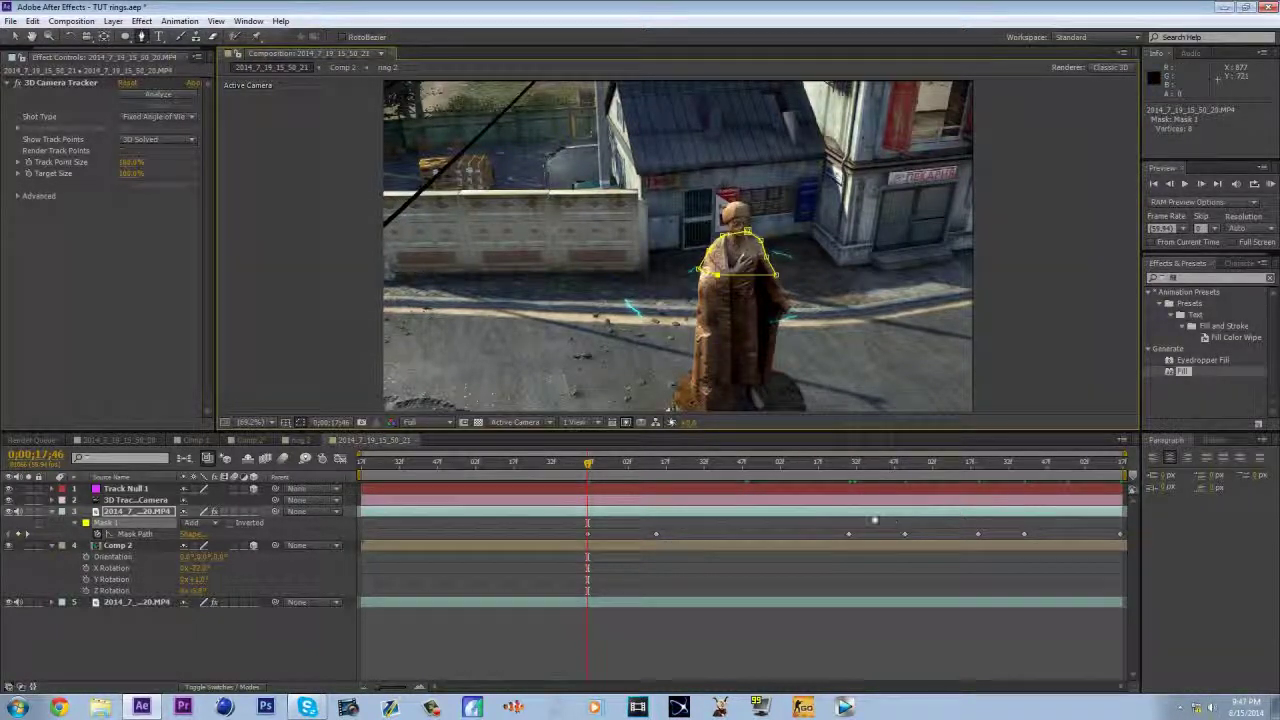
left_click(630, 463)
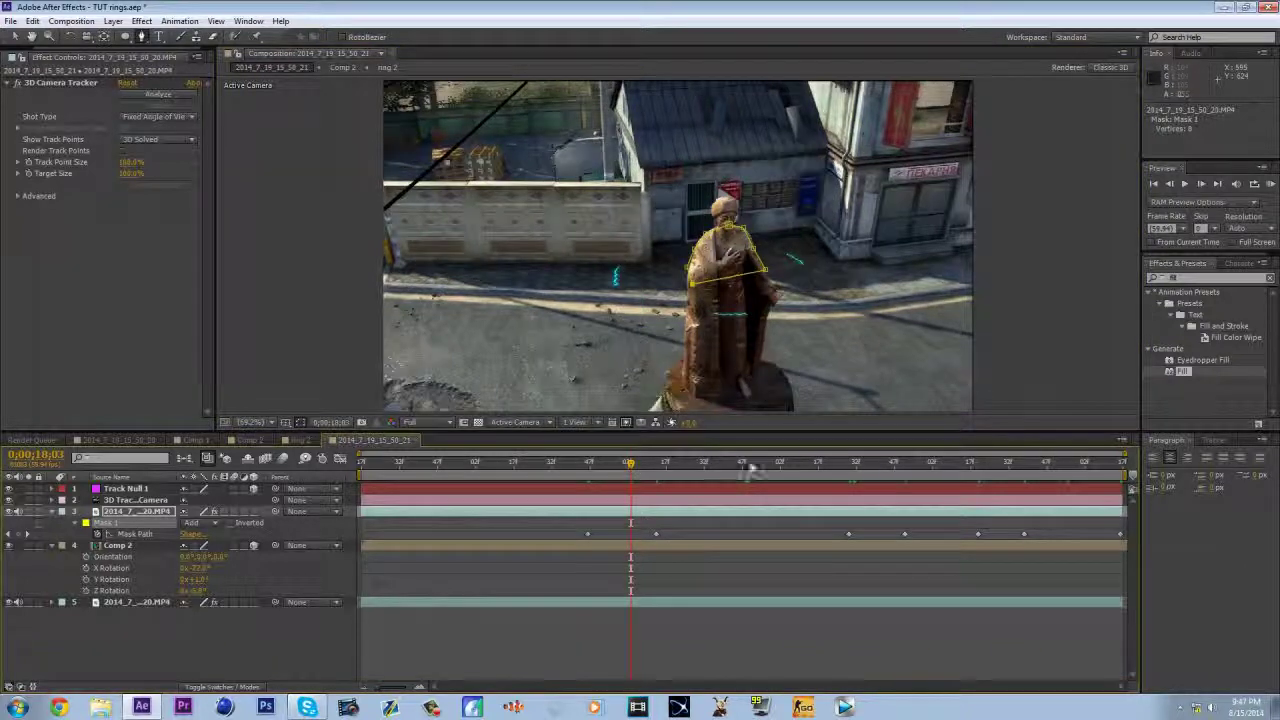